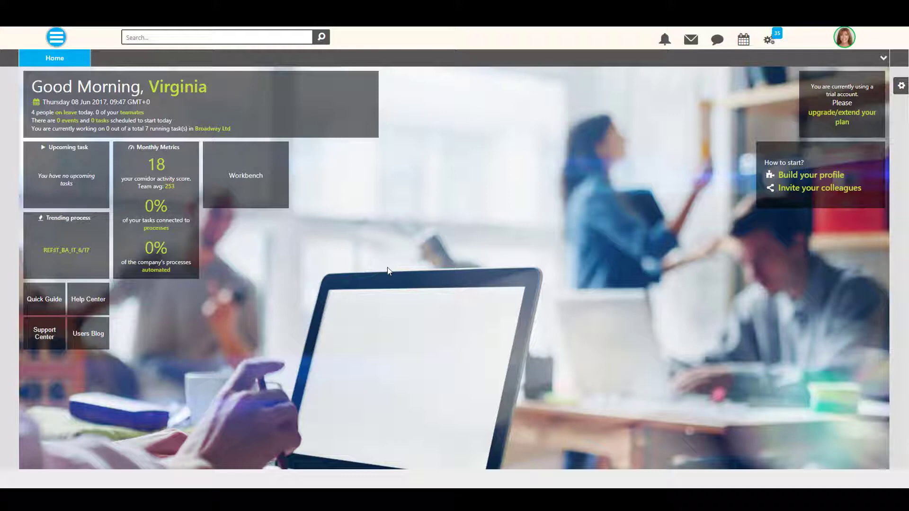
# Step: Open the Skills list of the People Management module
pyautogui.click(56, 37)
pyautogui.moveTo(67, 112)
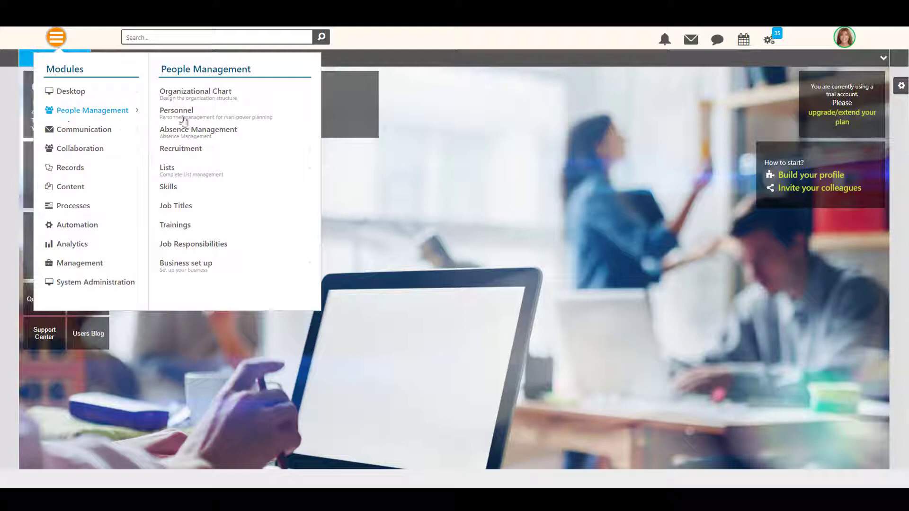
pyautogui.click(168, 188)
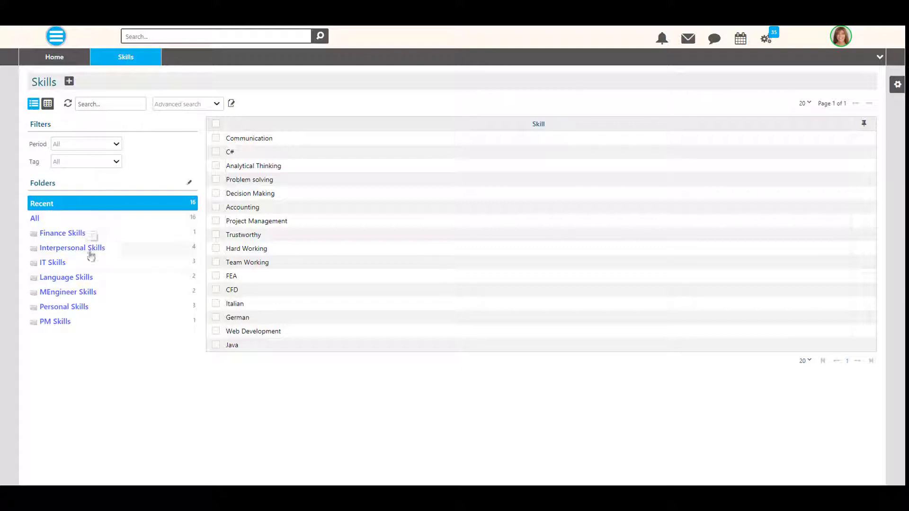
# Step: View the bulk actions offered for the Communication and C# skills, and clear the selection
pyautogui.click(216, 138)
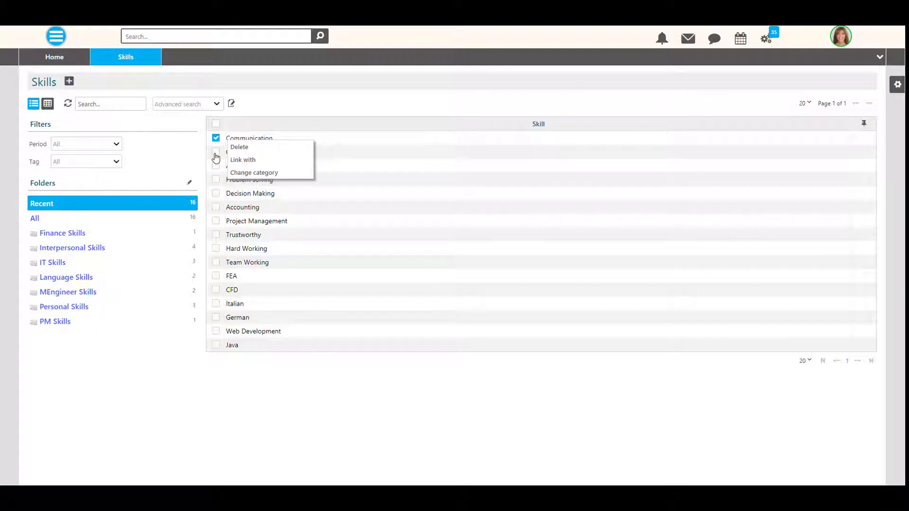
pyautogui.click(216, 152)
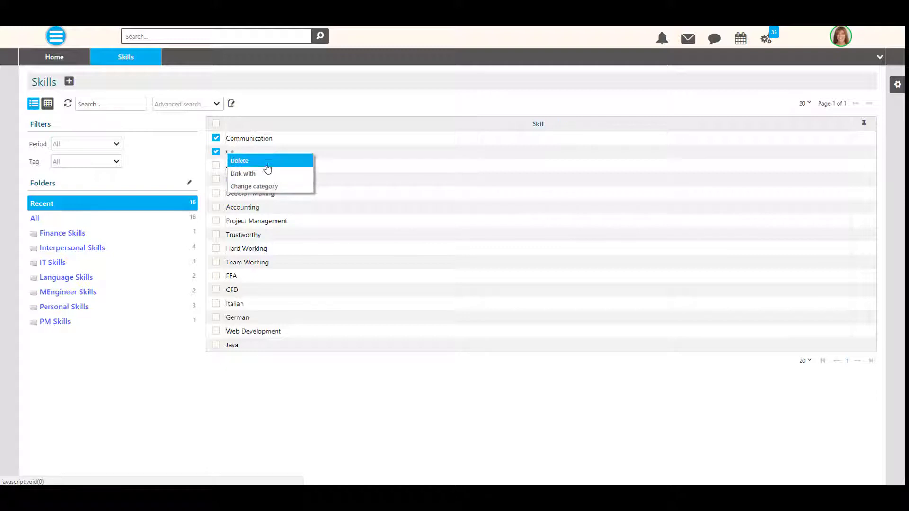
pyautogui.click(216, 152)
pyautogui.click(217, 138)
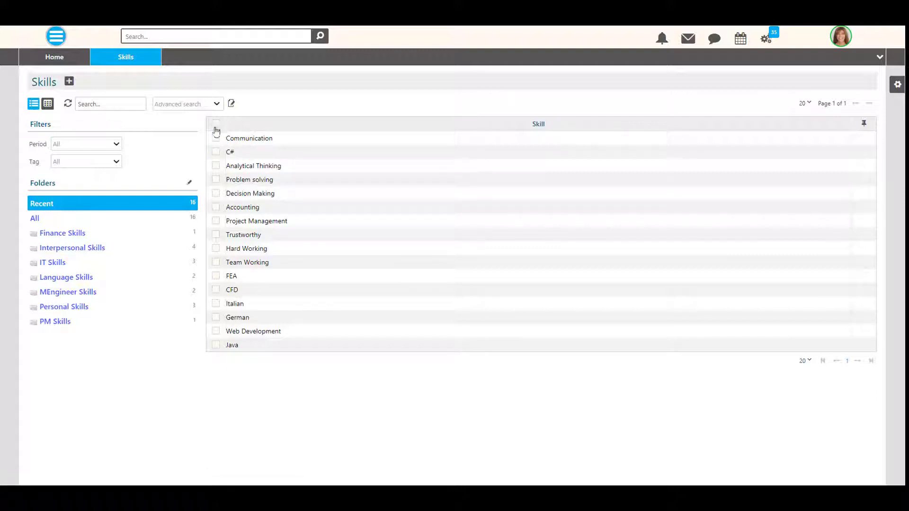
# Step: Create a new skill in the Interpersonal Skills category and name it Communications
pyautogui.click(70, 82)
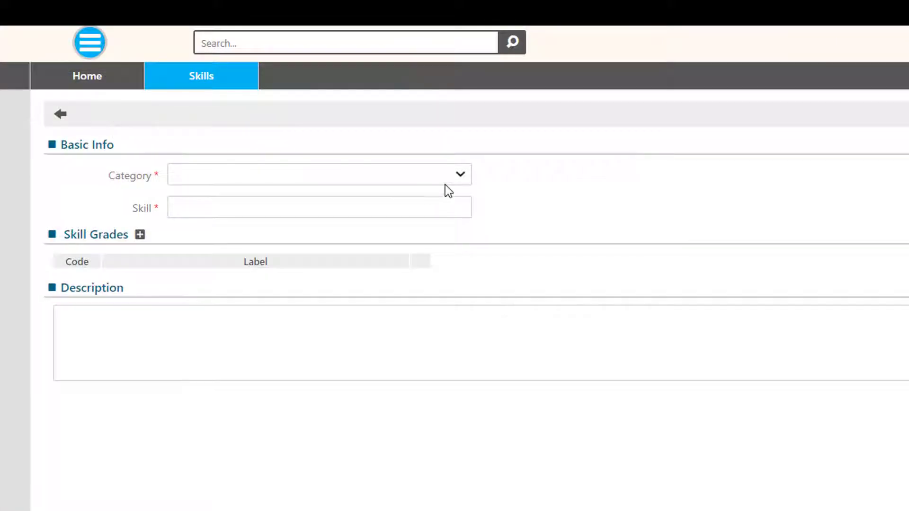
pyautogui.click(462, 177)
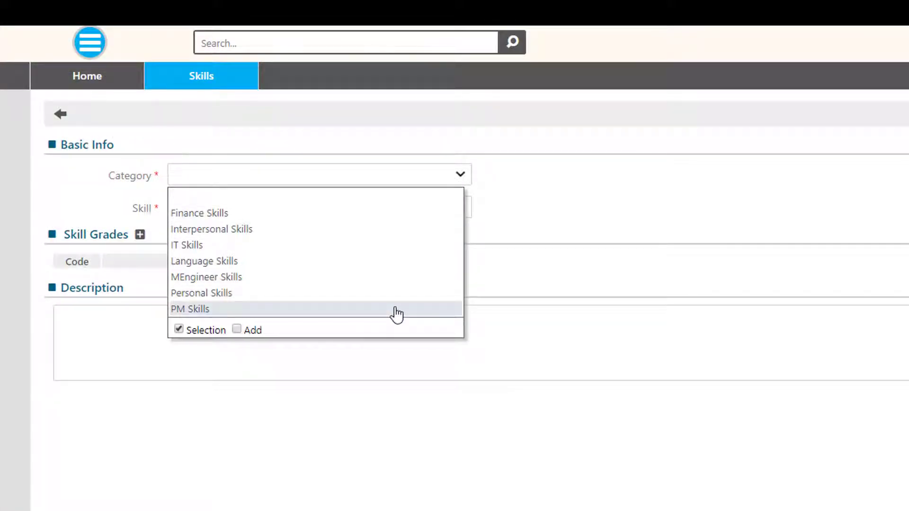
pyautogui.click(347, 230)
pyautogui.click(272, 204)
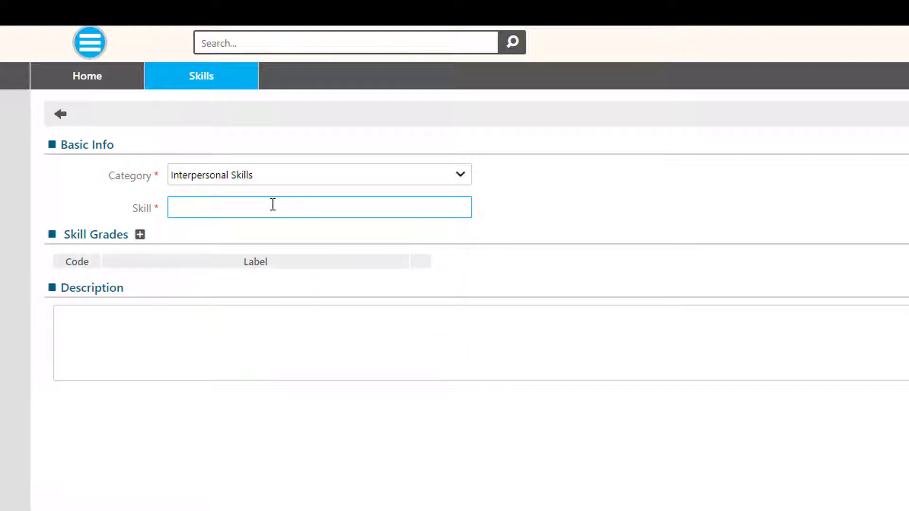
pyautogui.write('Communications')
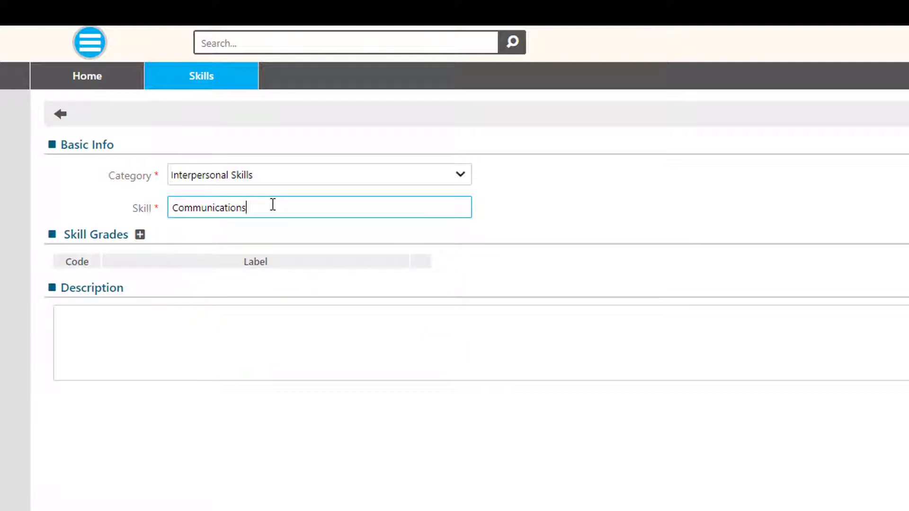
# Step: Add skill grades 0 and 1 labelled "Unavailable" and "Below expectations"
pyautogui.click(140, 235)
pyautogui.click(186, 288)
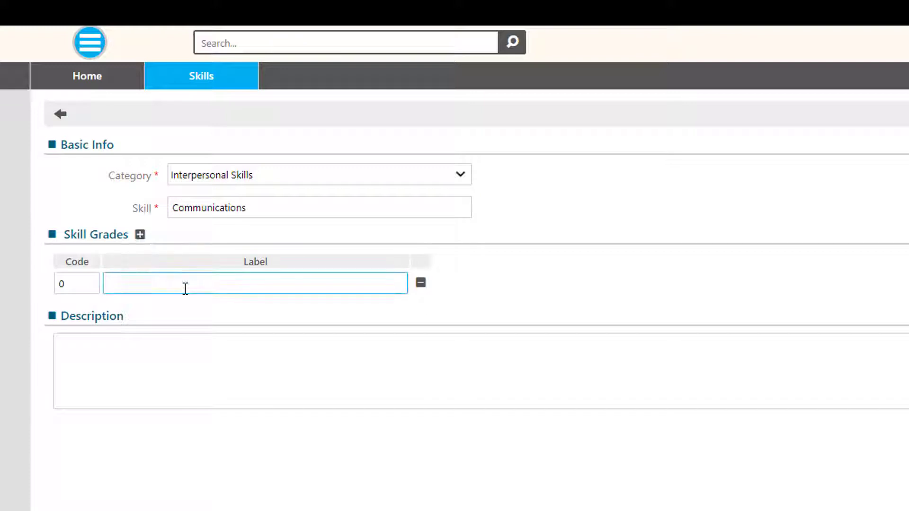
pyautogui.write('Unavailable')
pyautogui.click(140, 234)
pyautogui.click(143, 316)
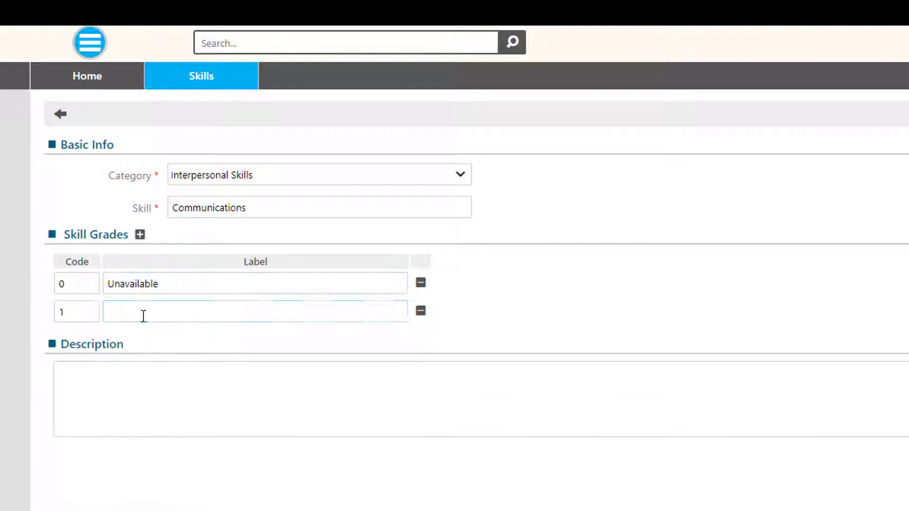
pyautogui.write('Below expectations')
# Step: Add grades 2 and 3 labelled "Meet expectations" and "Exceeds expectations", and save the Communications skill
pyautogui.click(140, 235)
pyautogui.click(143, 348)
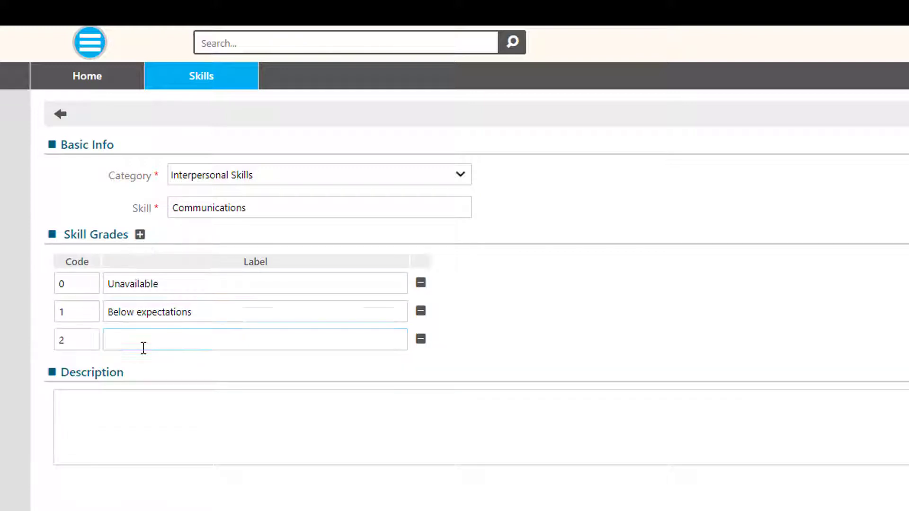
pyautogui.write('Meet expectations')
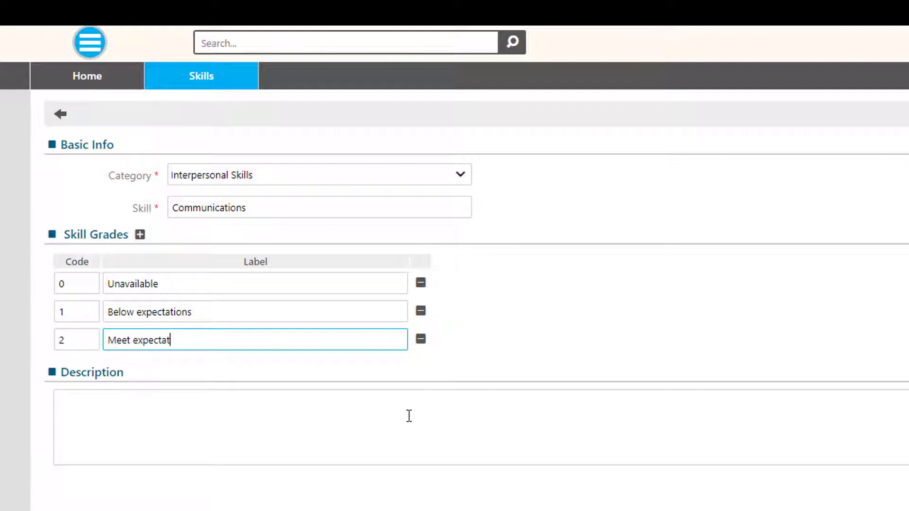
pyautogui.click(140, 235)
pyautogui.click(124, 373)
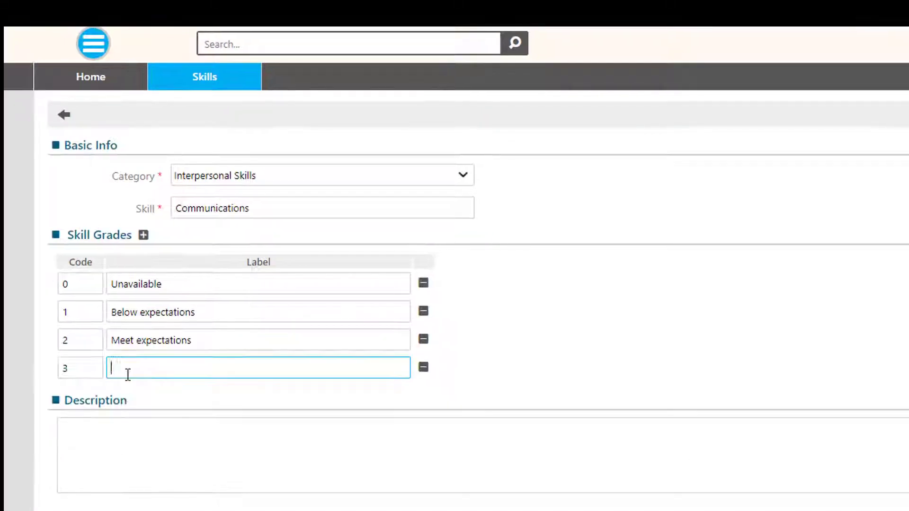
pyautogui.write('Exceeds expectations')
pyautogui.click(718, 460)
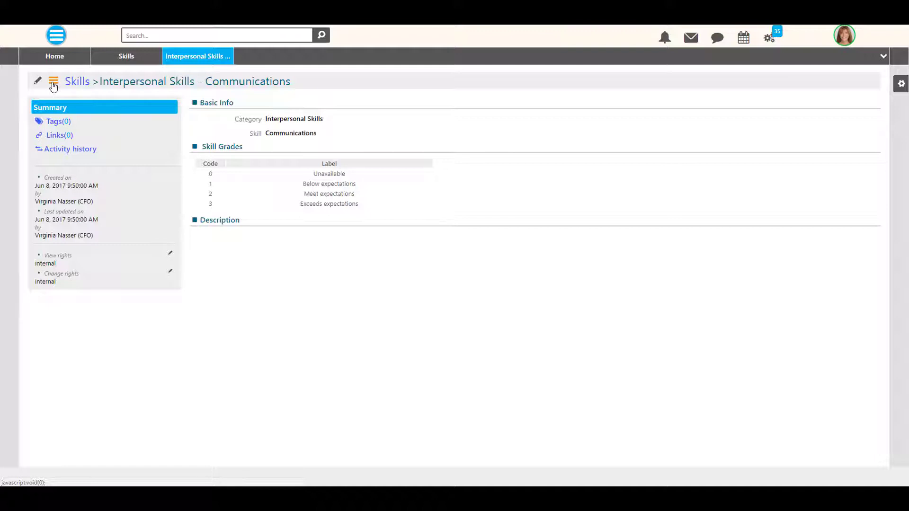
# Step: Look at the tagging options of the Communications skill, and close the skill and the Skills list
pyautogui.click(53, 123)
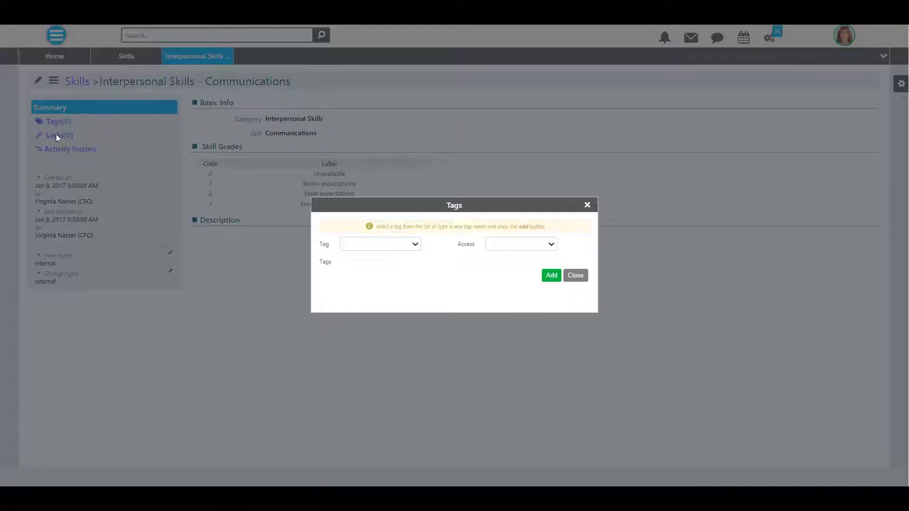
pyautogui.click(574, 280)
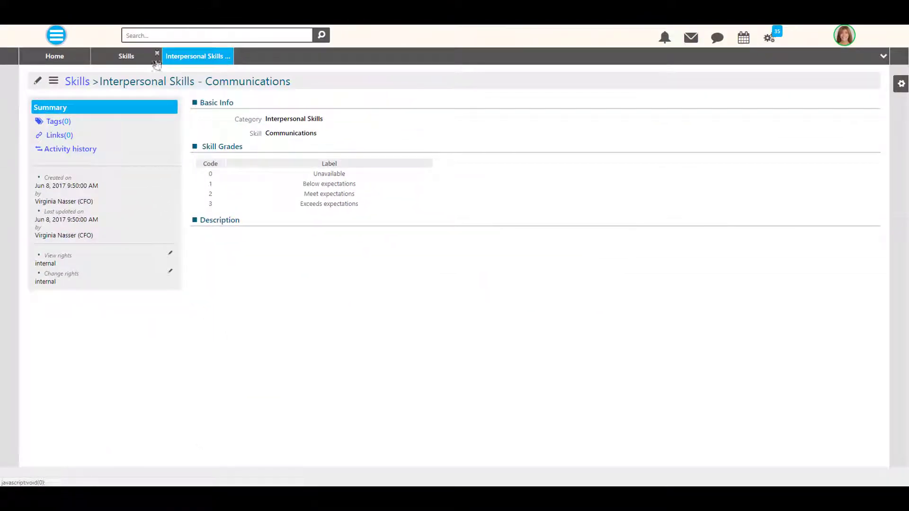
pyautogui.click(660, 158)
pyautogui.click(158, 56)
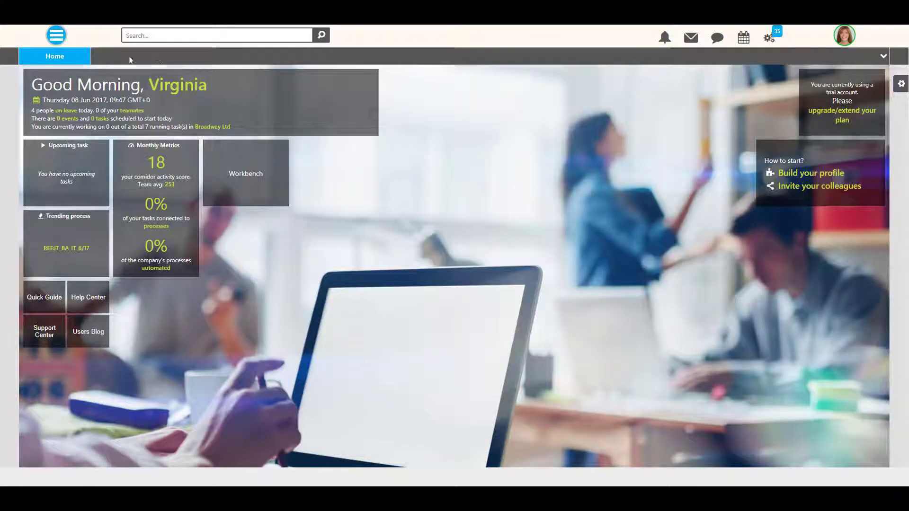
# Step: Open the Job Titles list of the People Management module
pyautogui.click(56, 35)
pyautogui.moveTo(57, 109)
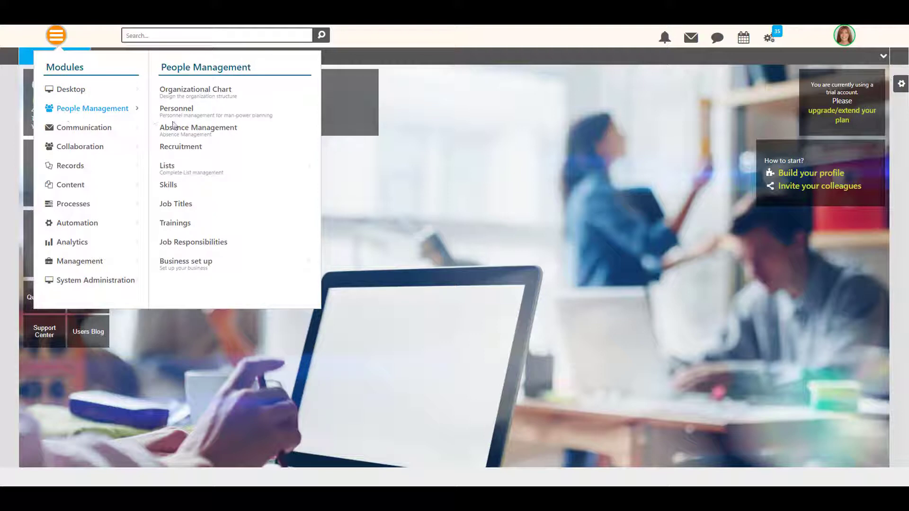
pyautogui.click(182, 208)
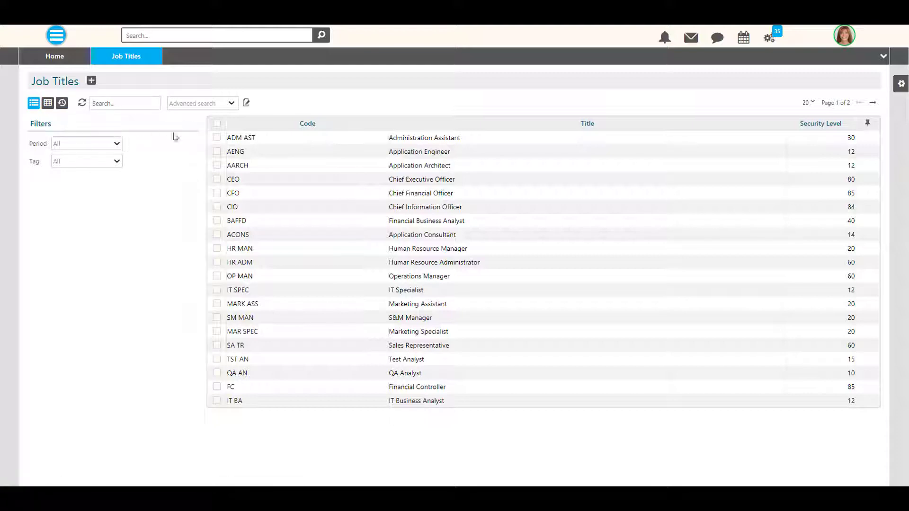
# Step: View the bulk actions offered for the Administration Assistant and Application Engineer job titles, and clear the selection
pyautogui.click(217, 138)
pyautogui.click(217, 151)
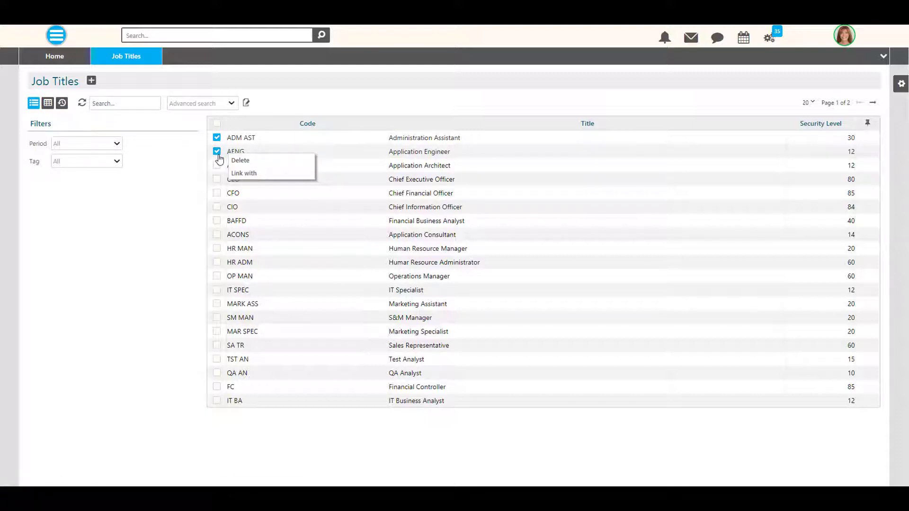
pyautogui.click(217, 124)
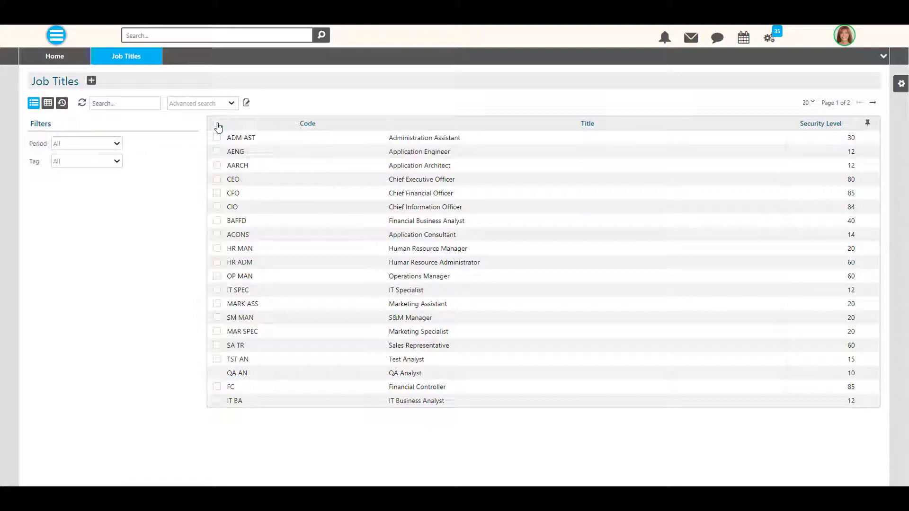
# Step: Create a new job title with the code AM and the title Account Manager
pyautogui.click(92, 80)
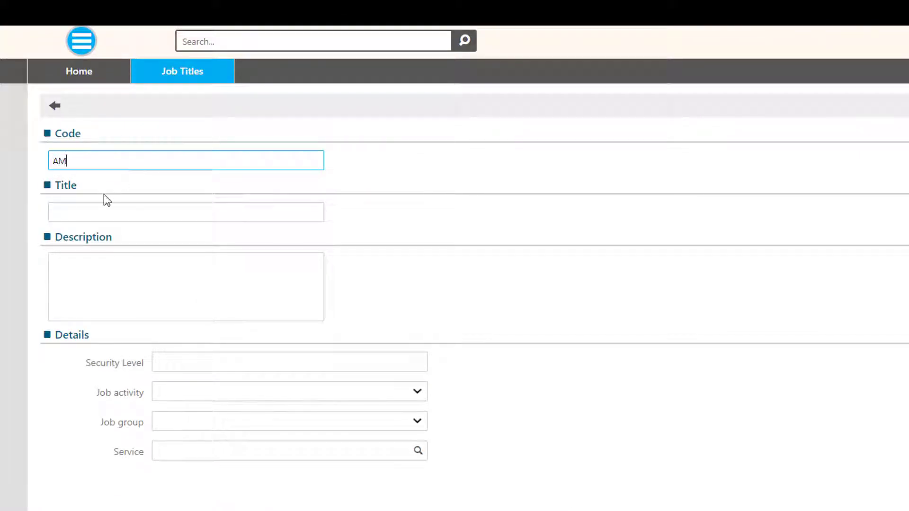
pyautogui.click(87, 209)
pyautogui.write('Account Mana')
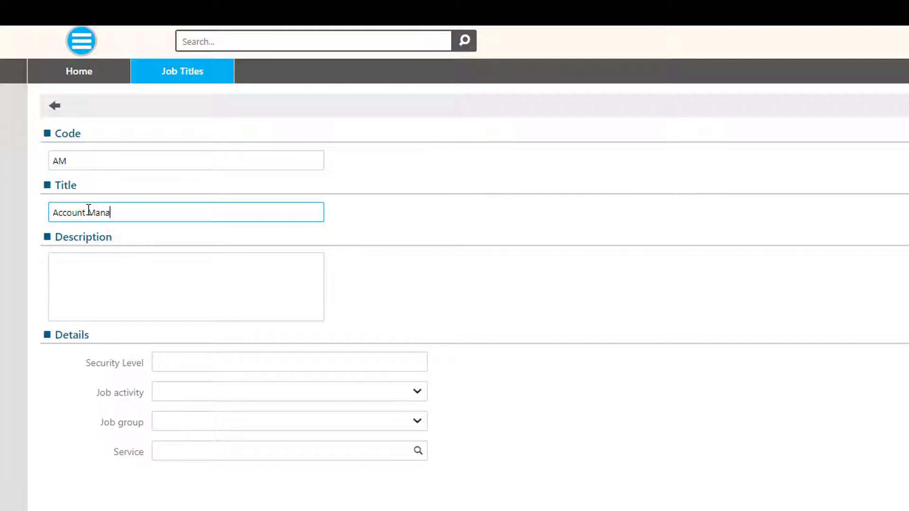
pyautogui.write('ger')
# Step: Set the job title's security level to 60 and its job activity to Managing
pyautogui.click(407, 367)
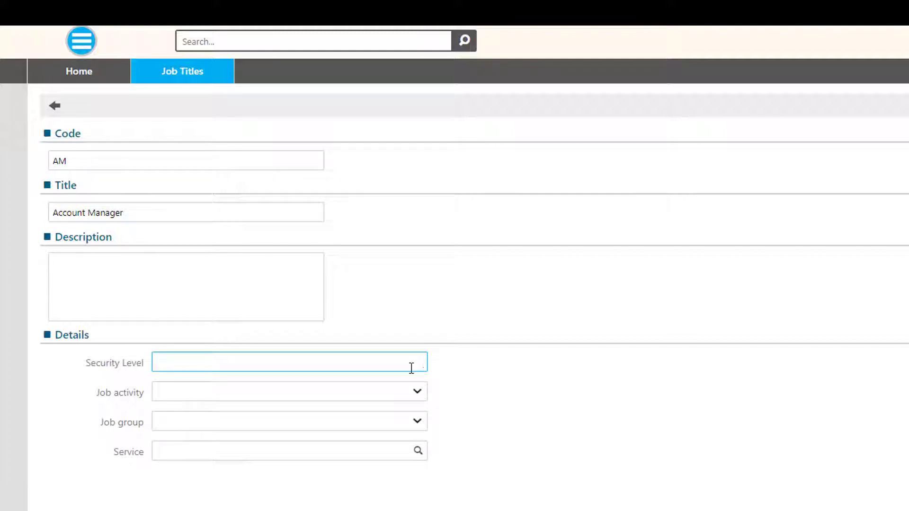
pyautogui.write('60')
pyautogui.click(417, 391)
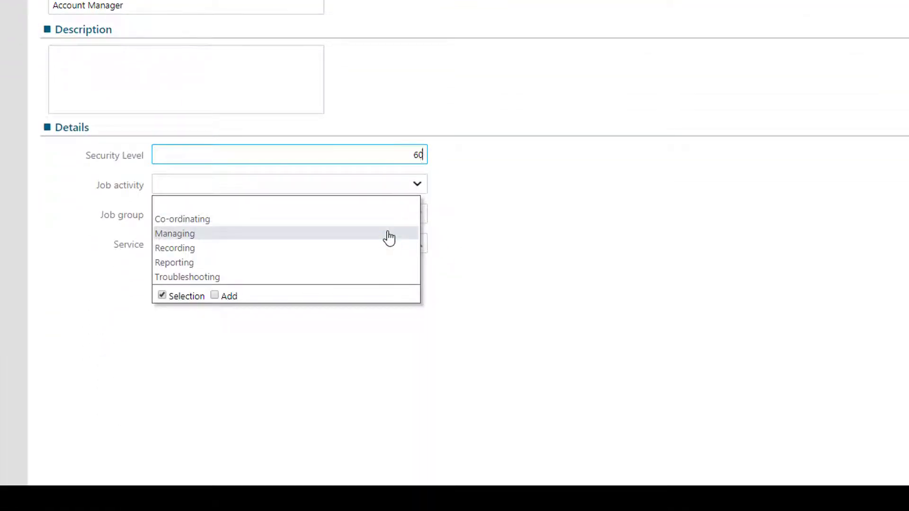
pyautogui.click(389, 236)
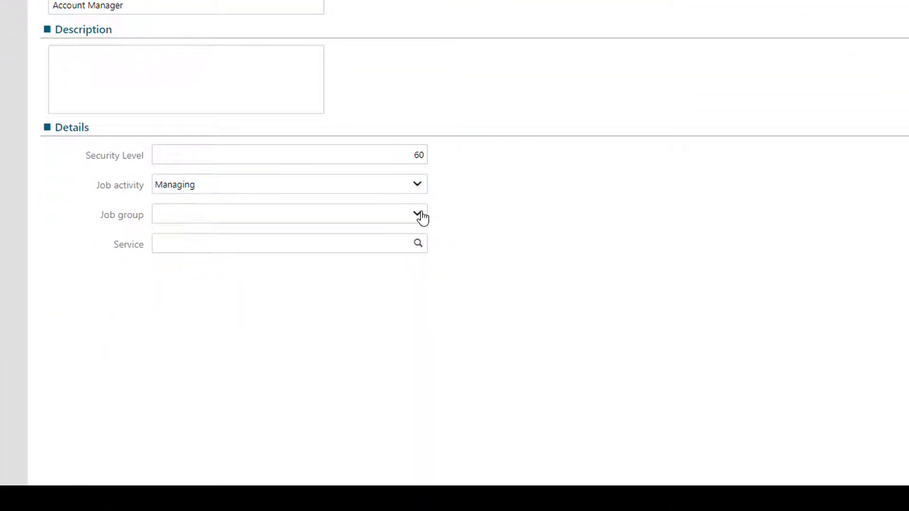
# Step: Browse the Job group and Service choices, leave both blank, and save the Account Manager job title
pyautogui.click(421, 215)
pyautogui.moveTo(415, 239)
pyautogui.mouseDown()
pyautogui.moveTo(415, 270)
pyautogui.moveTo(417, 235)
pyautogui.mouseUp()
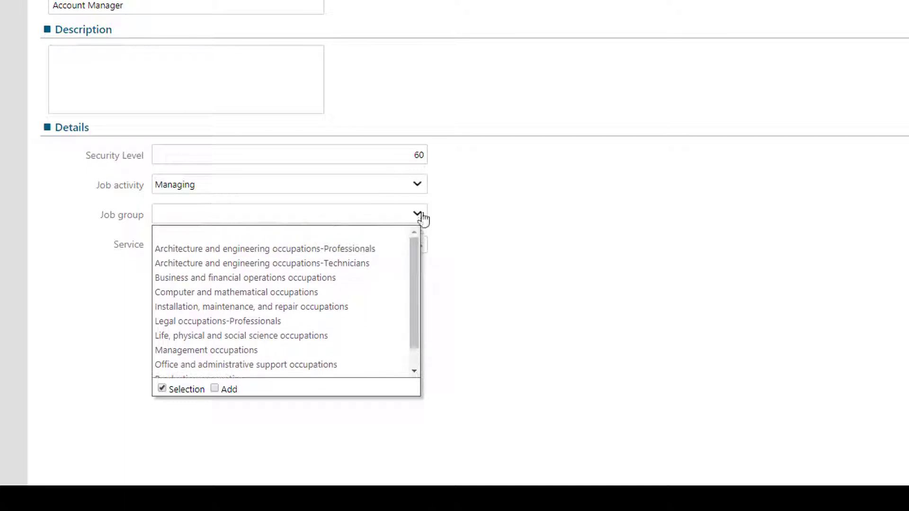
pyautogui.click(421, 214)
pyautogui.click(415, 249)
pyautogui.click(417, 251)
pyautogui.moveTo(421, 277); pyautogui.dragTo(419, 248)
pyautogui.click(418, 245)
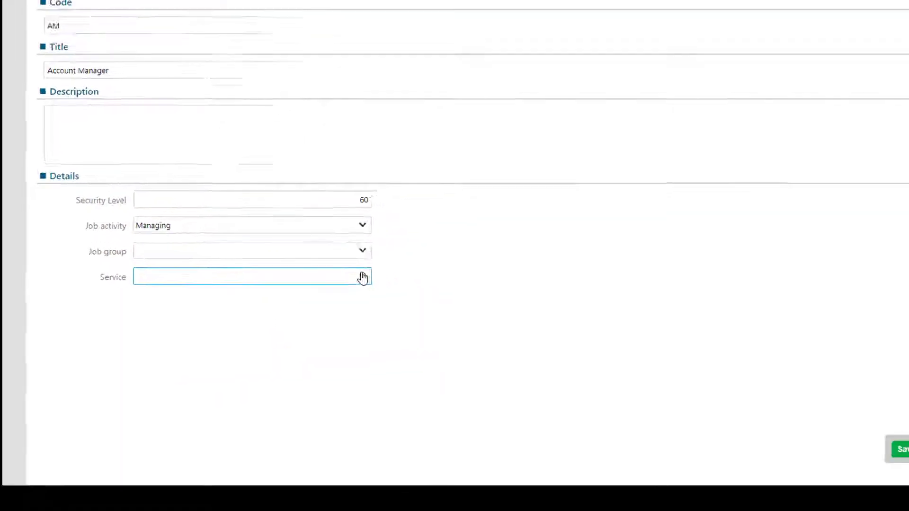
pyautogui.click(727, 457)
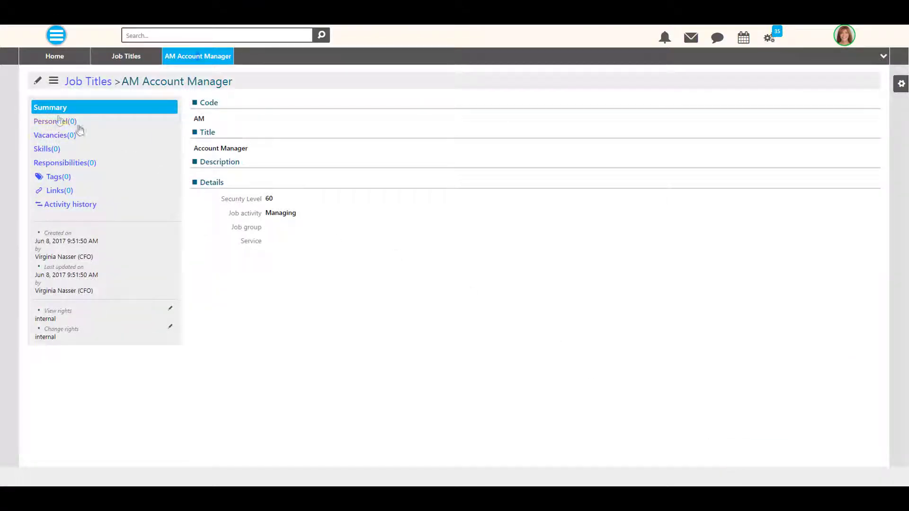
# Step: Check the Personnel and Vacancies records of the Account Manager job title and open its Skills section
pyautogui.click(44, 123)
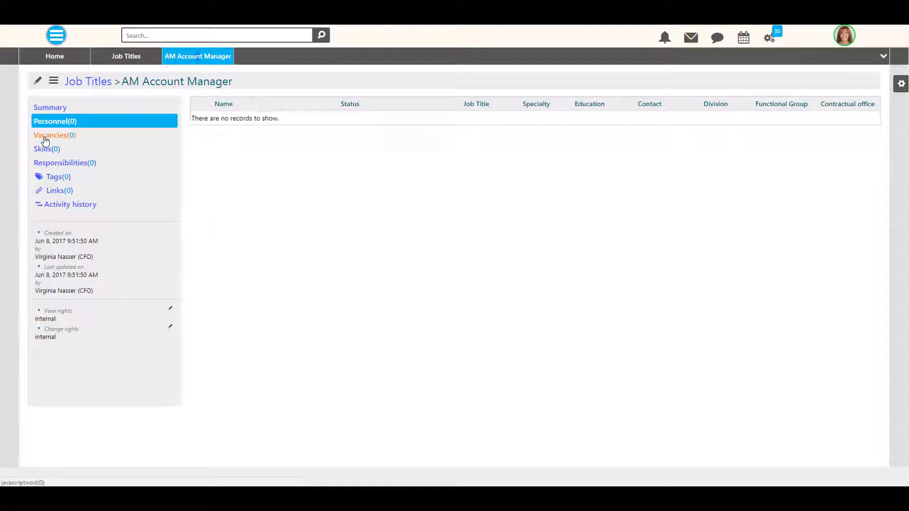
pyautogui.click(44, 136)
pyautogui.click(44, 149)
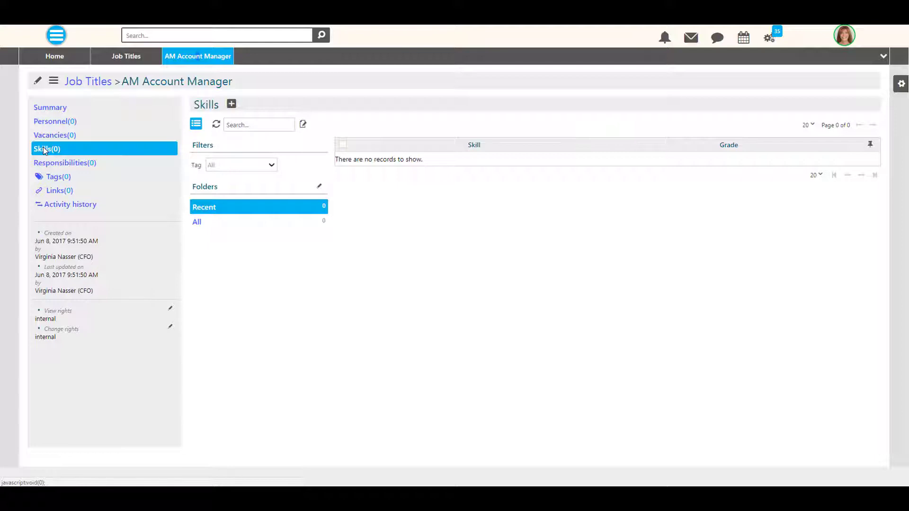
# Step: Add the skill "Interpersonal Skills - Communications" with the grade "Meet expectations" to the job title and save it
pyautogui.click(231, 104)
pyautogui.moveTo(455, 191); pyautogui.dragTo(454, 206)
pyautogui.click(379, 228)
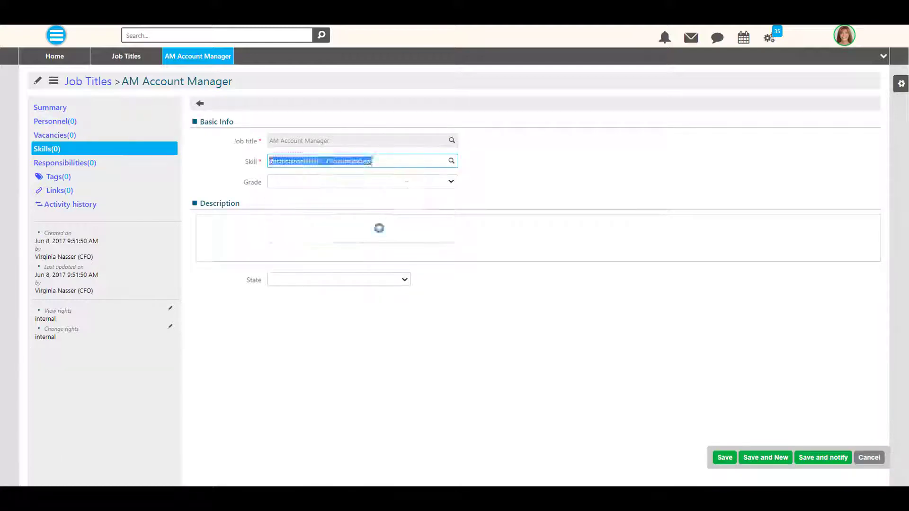
pyautogui.click(453, 181)
pyautogui.click(299, 216)
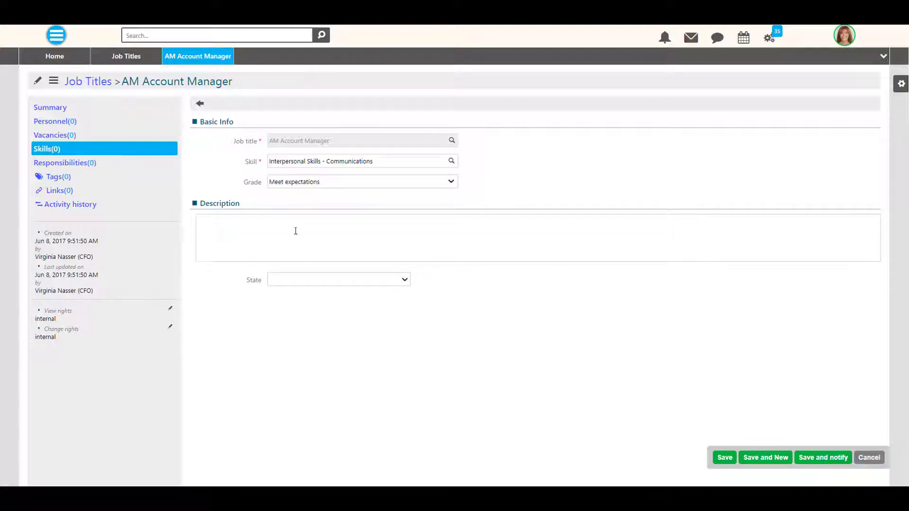
pyautogui.click(721, 462)
# Step: Add the skill "Personal Skills - Team Working" with the grade "Exceeds Expectations" to the Account Manager job title and save it
pyautogui.click(230, 103)
pyautogui.click(451, 162)
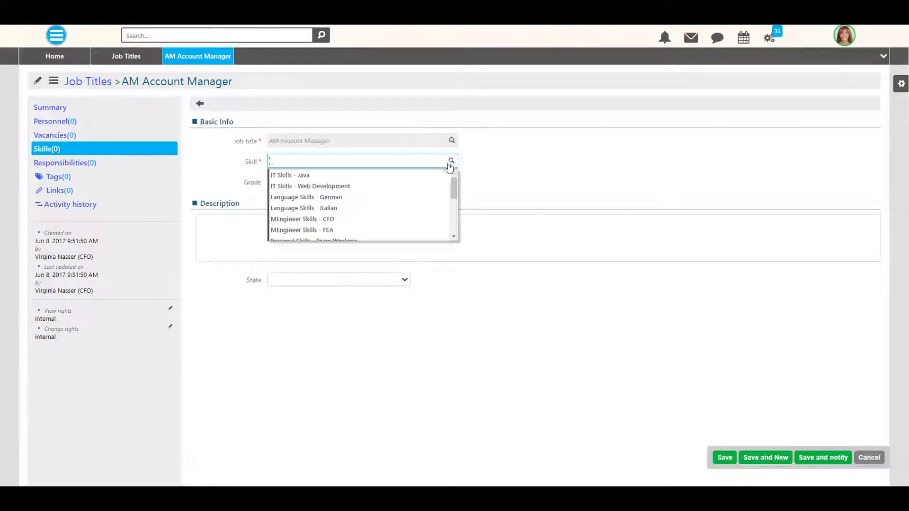
pyautogui.moveTo(455, 186); pyautogui.dragTo(456, 194)
pyautogui.click(379, 209)
pyautogui.click(450, 182)
pyautogui.click(326, 226)
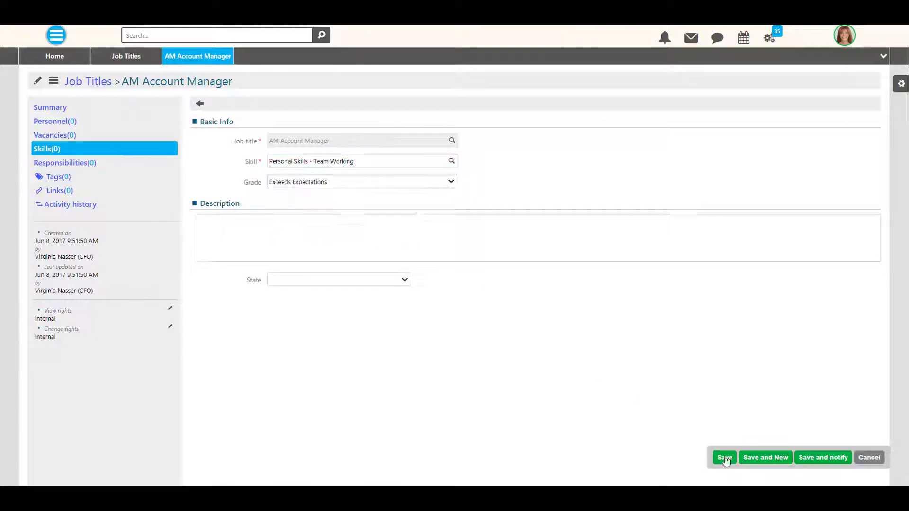
pyautogui.click(723, 457)
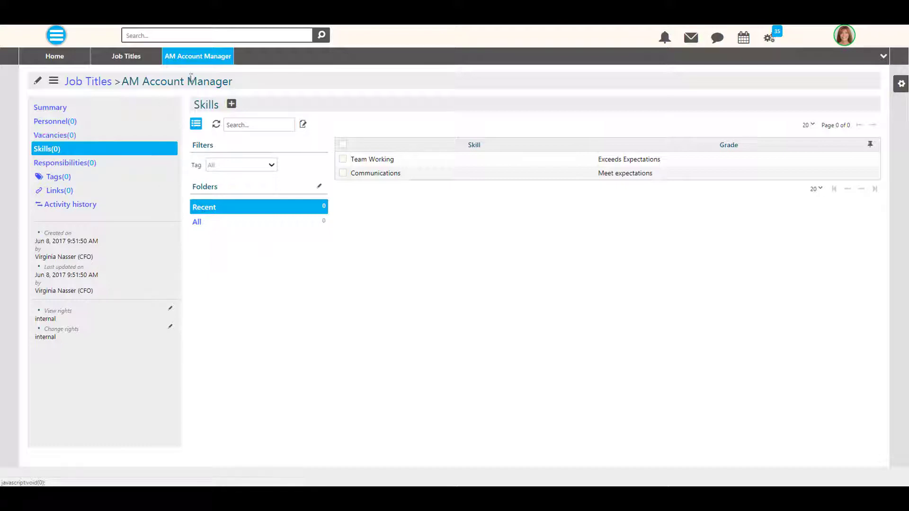
# Step: Close the Account Manager record and review the personnel, vacancies, skills and responsibilities of the Application Architect job title
pyautogui.click(229, 56)
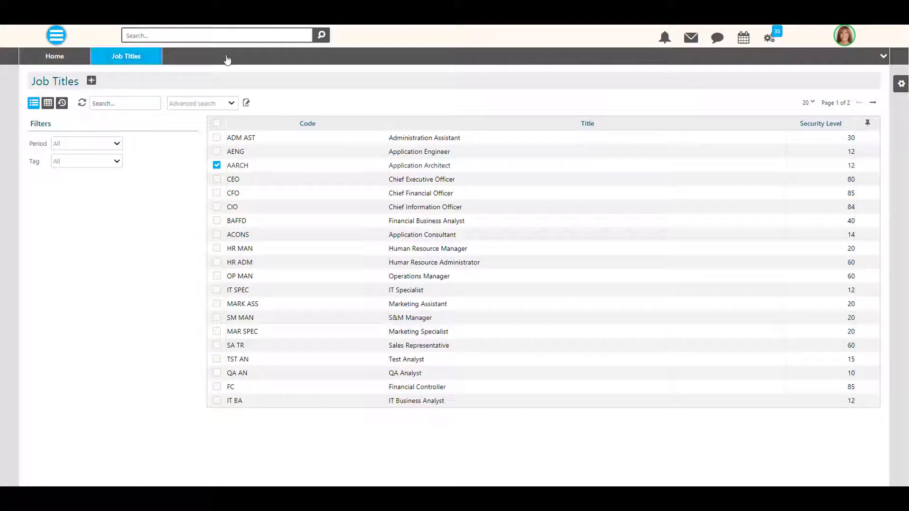
pyautogui.click(238, 166)
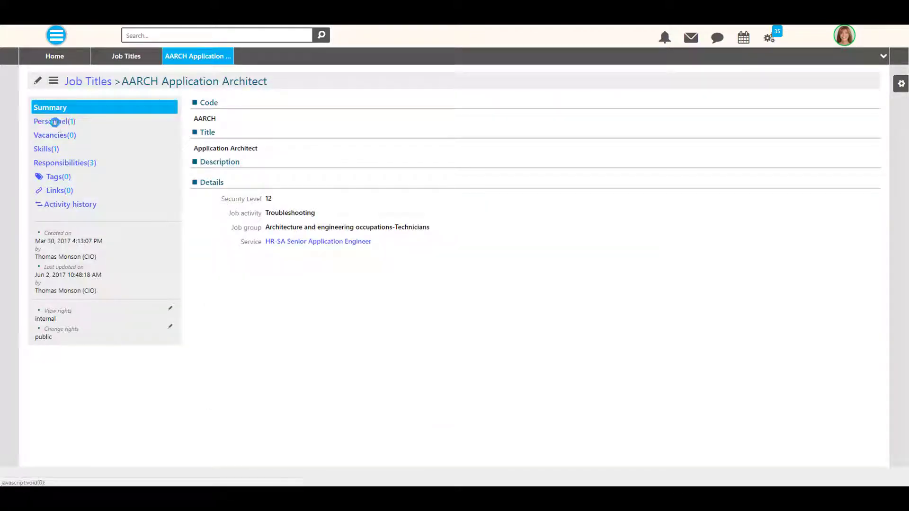
pyautogui.click(57, 121)
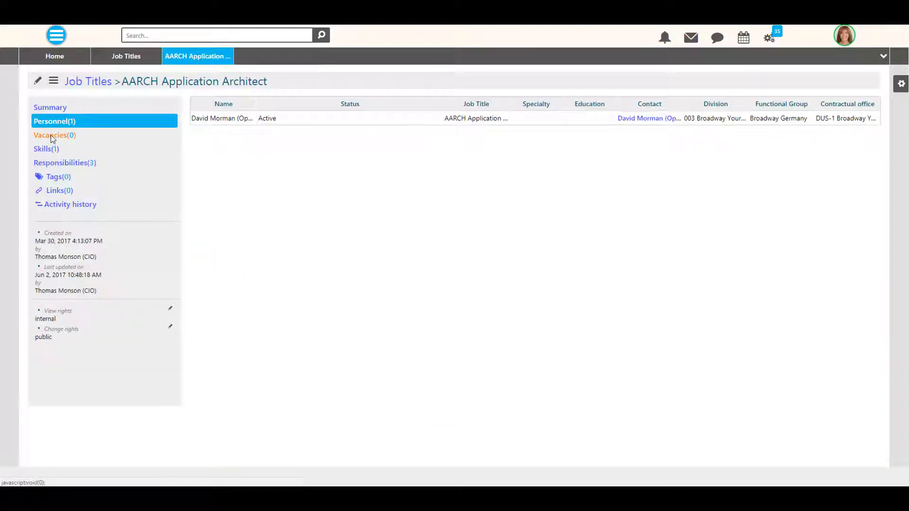
pyautogui.click(50, 135)
pyautogui.click(47, 149)
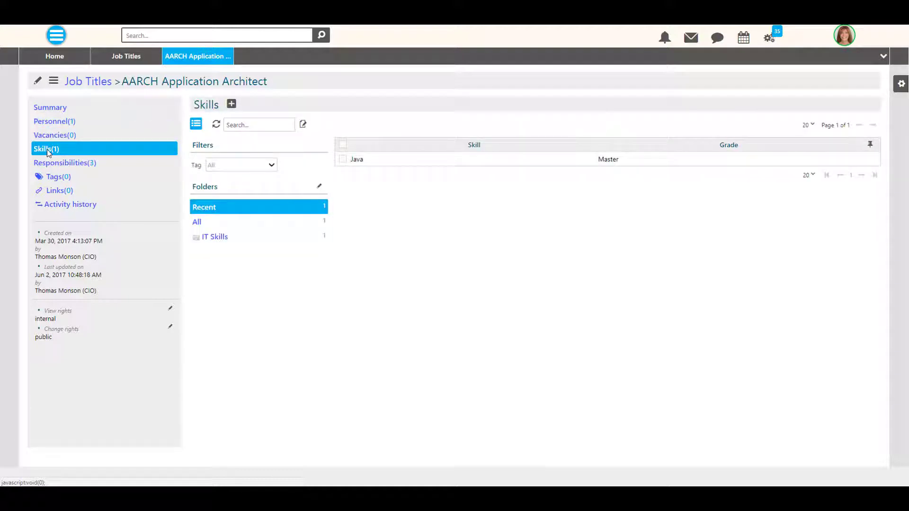
pyautogui.click(53, 163)
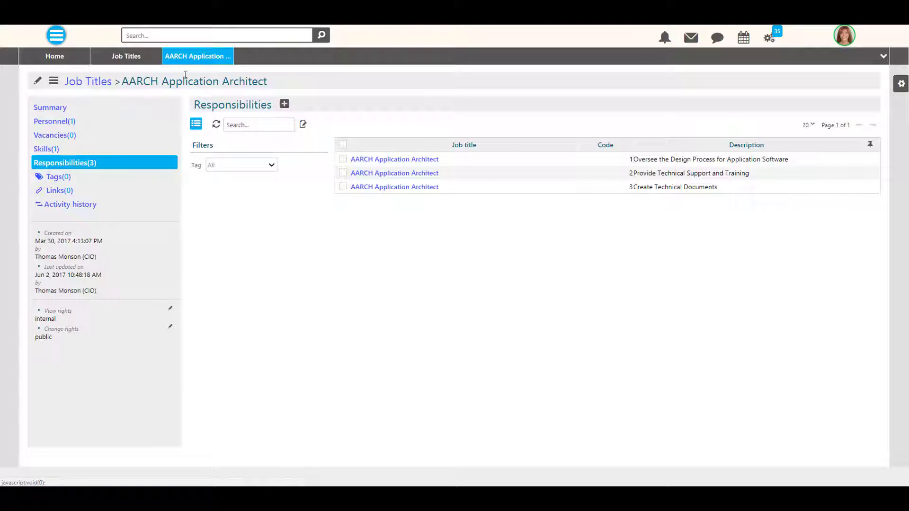
pyautogui.click(229, 55)
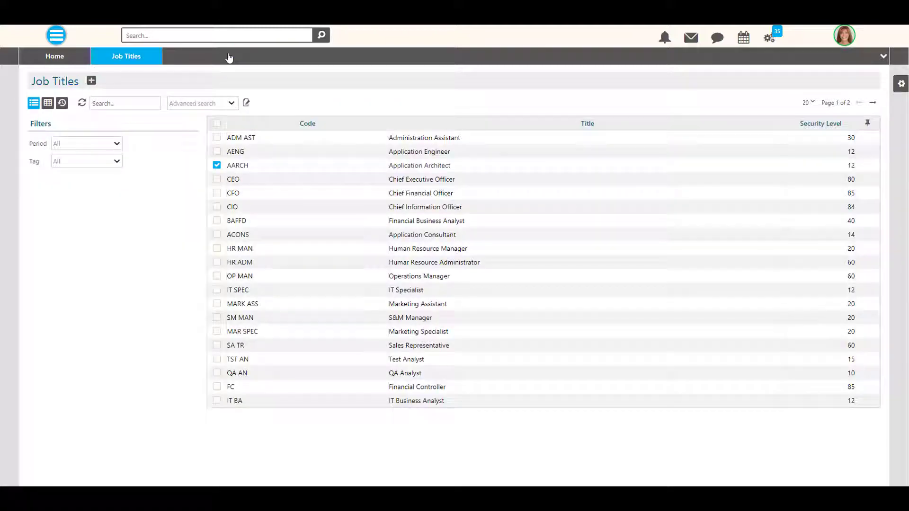
# Step: Close the Job Titles list and open the Personnel list of the People Management module
pyautogui.click(157, 54)
pyautogui.click(57, 35)
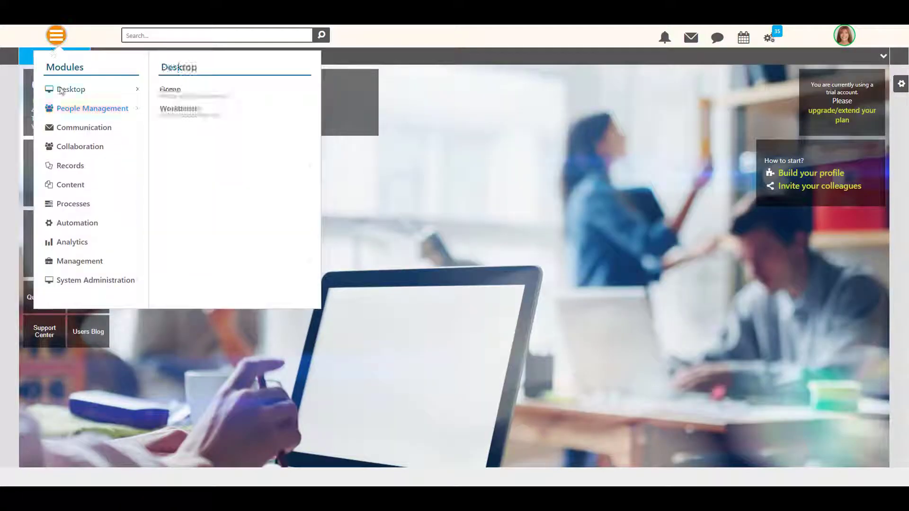
pyautogui.moveTo(62, 113)
pyautogui.click(183, 113)
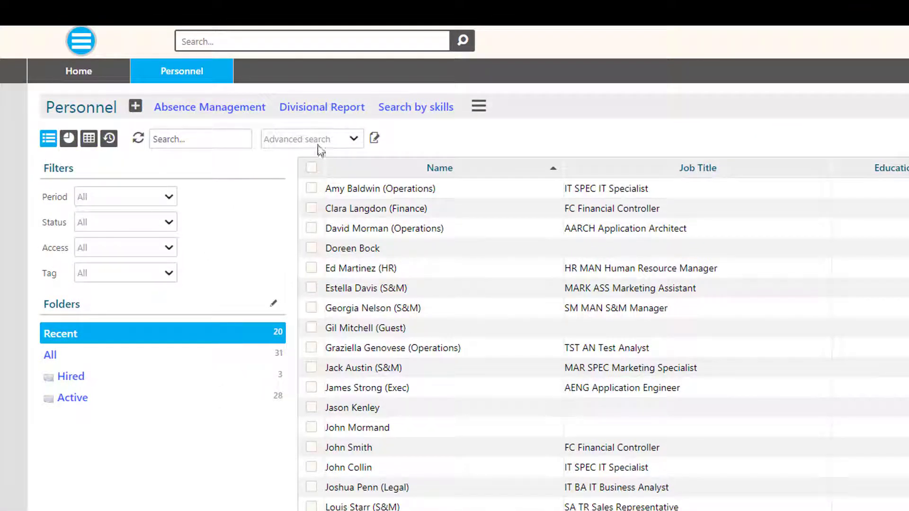
# Step: Examine the bulk actions for the first two personnel records, clear the selection, and view the additional options of the Personnel list
pyautogui.click(311, 189)
pyautogui.click(312, 208)
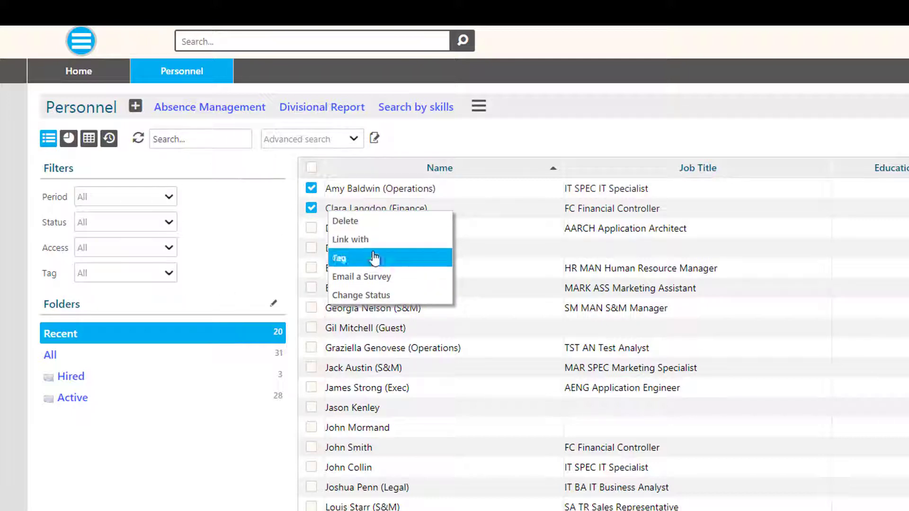
pyautogui.click(312, 208)
pyautogui.click(311, 189)
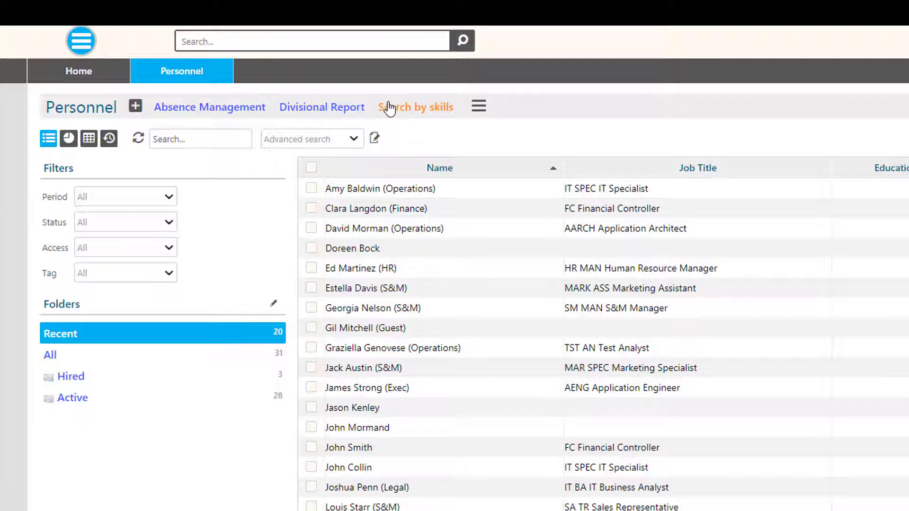
pyautogui.click(478, 108)
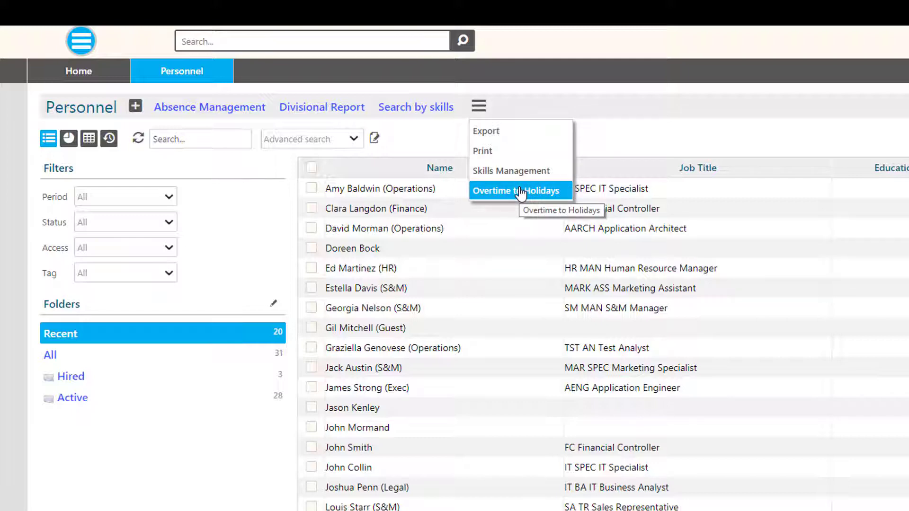
pyautogui.click(479, 108)
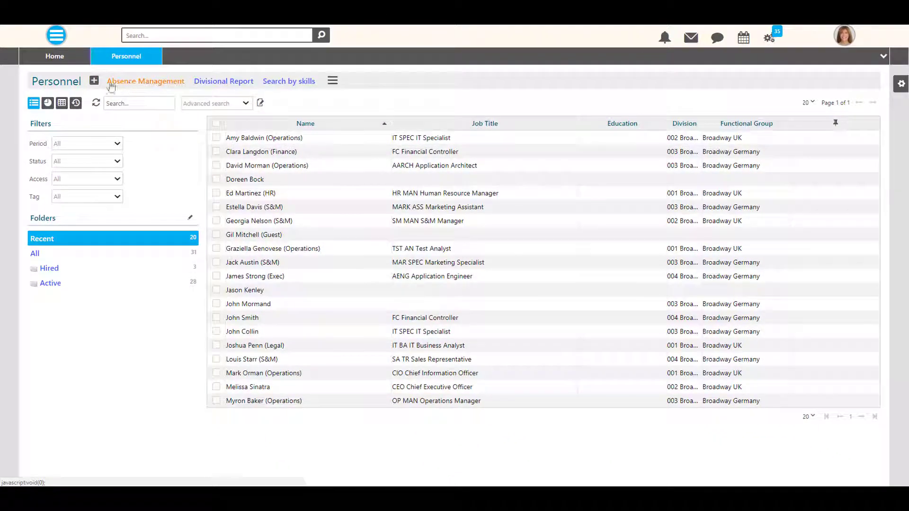
# Step: Create a new personnel record and enter the employee's first and last name
pyautogui.click(95, 81)
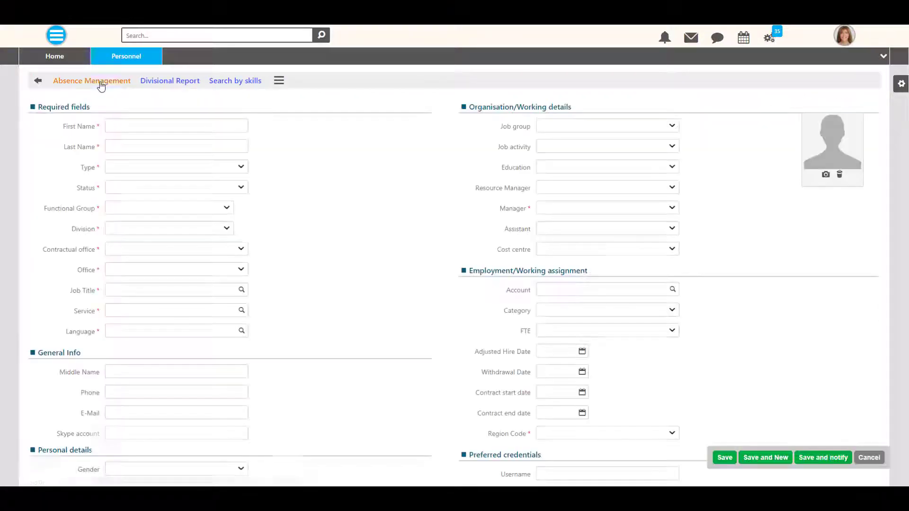
pyautogui.click(130, 128)
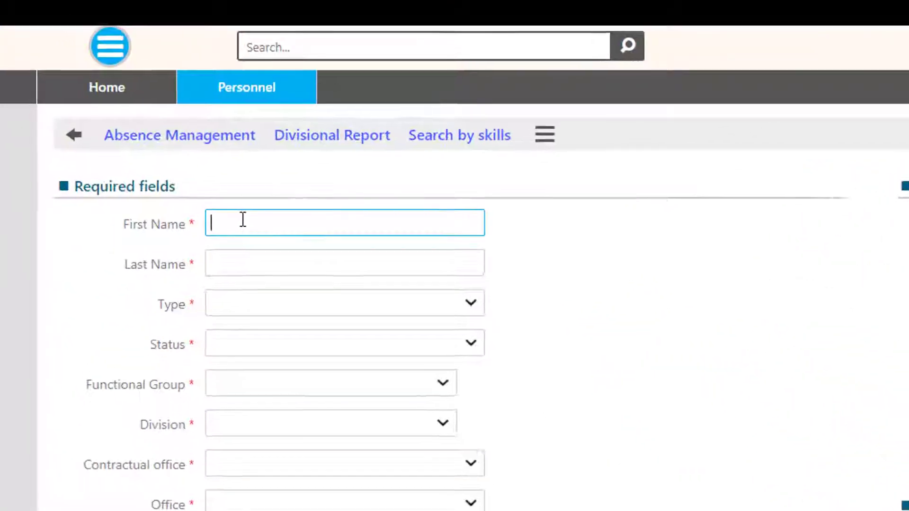
pyautogui.write('J')
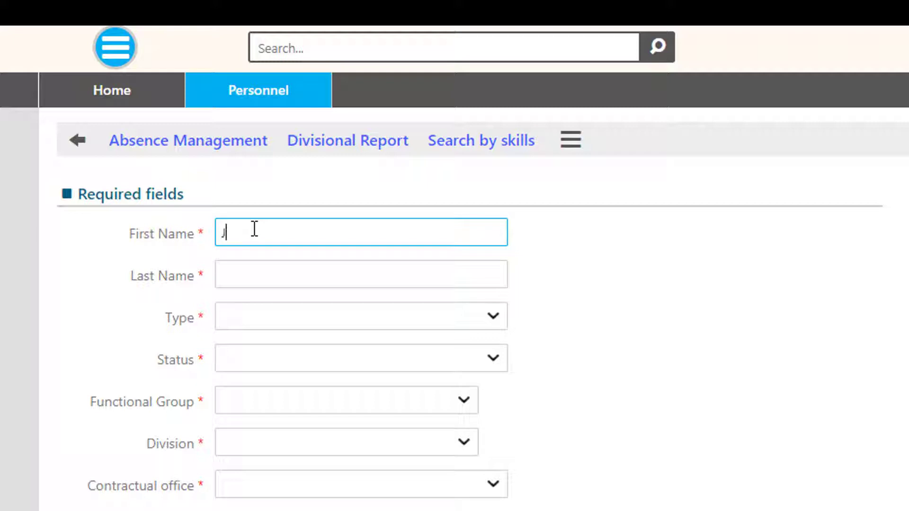
pyautogui.write('ames')
pyautogui.click(237, 277)
pyautogui.write('Smi')
# Step: Set type Employee, status Hired, functional group Broadway Germany, division 003 Broadway Your Buildings, and both offices to DUS-1 Broadway Your Buildings d1
pyautogui.click(494, 359)
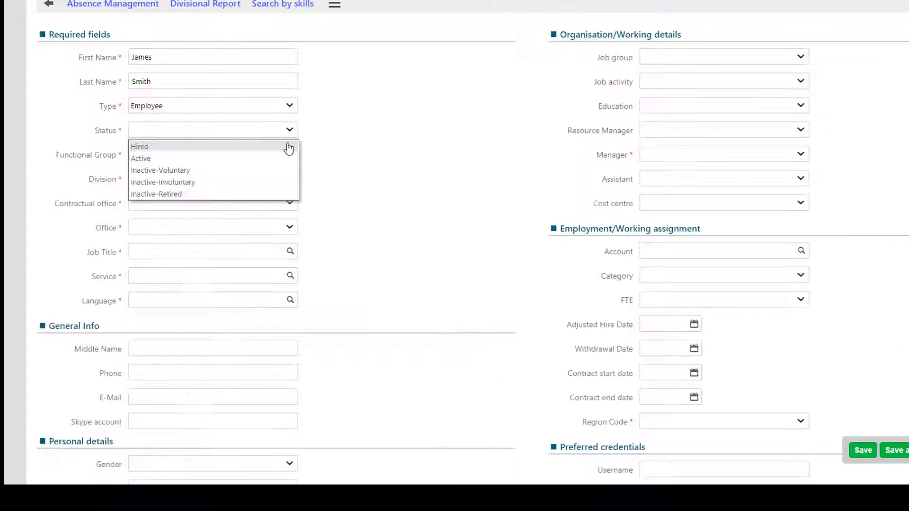
pyautogui.click(491, 386)
pyautogui.click(495, 484)
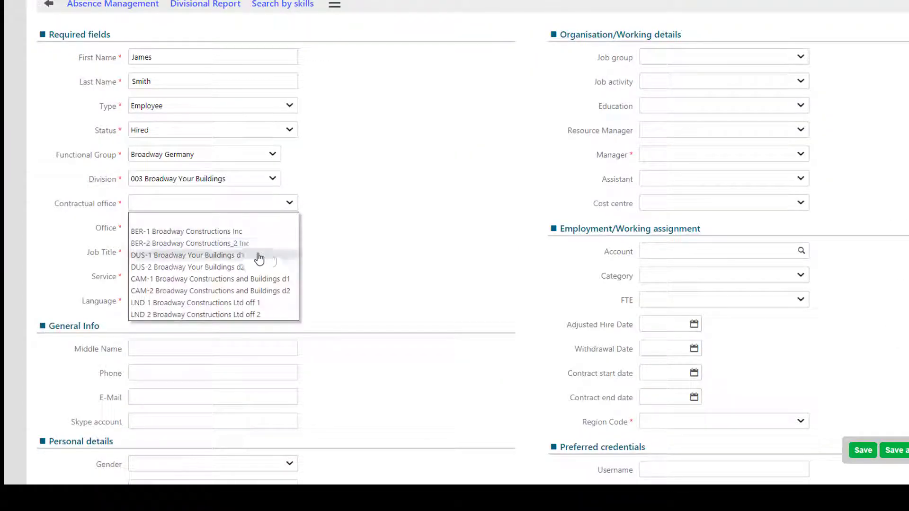
pyautogui.click(260, 255)
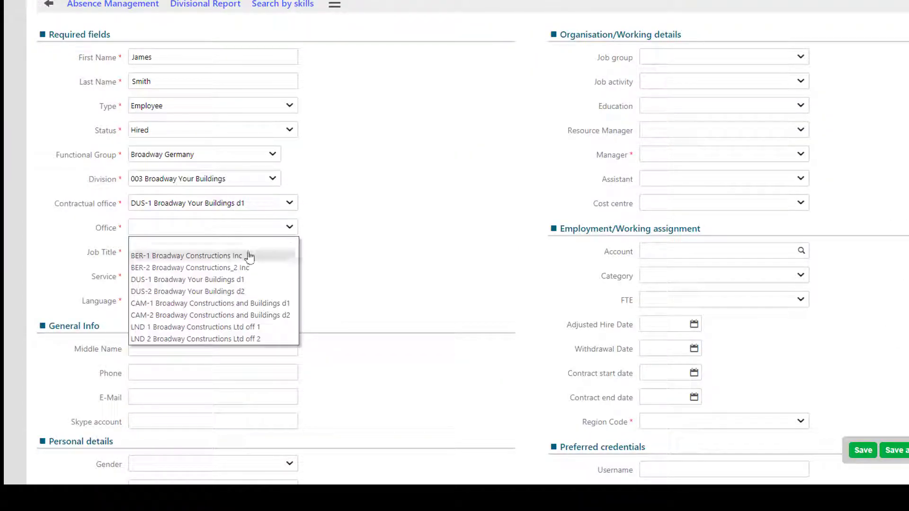
pyautogui.click(246, 279)
# Step: Set the employee's job title to AM Account Manager, the service to PM Project Manager and the language to GER
pyautogui.click(213, 300)
pyautogui.moveTo(293, 279); pyautogui.dragTo(293, 326)
pyautogui.click(265, 312)
pyautogui.click(270, 328)
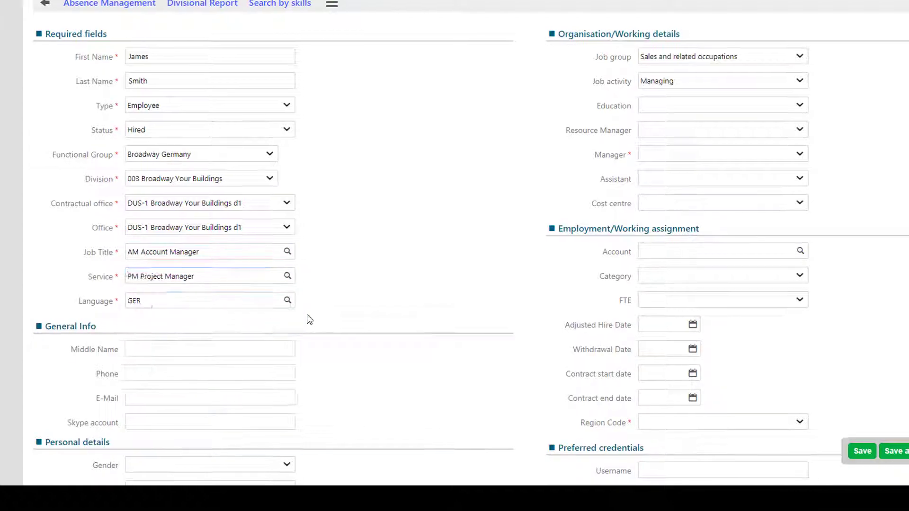
# Step: Assign the CFO as the employee's manager and set the account to Broadway Ltd
pyautogui.scroll(-4, 305, 320)
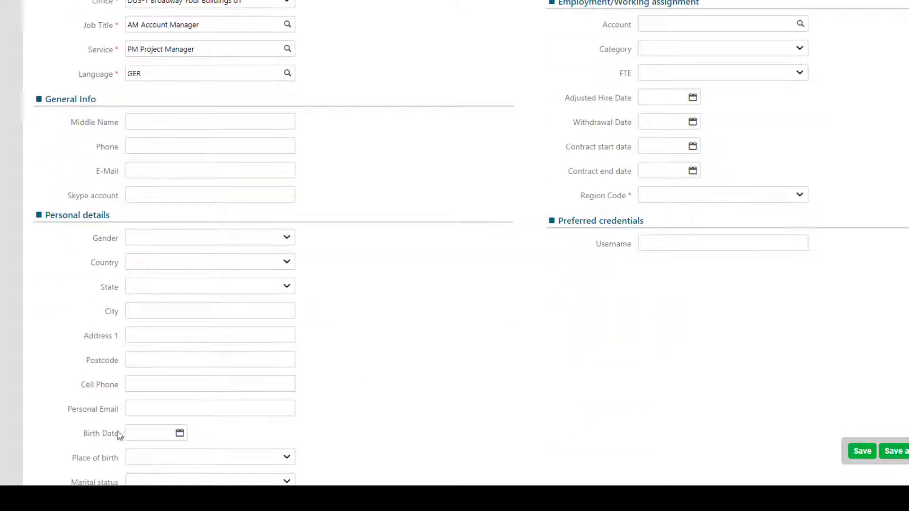
pyautogui.click(670, 208)
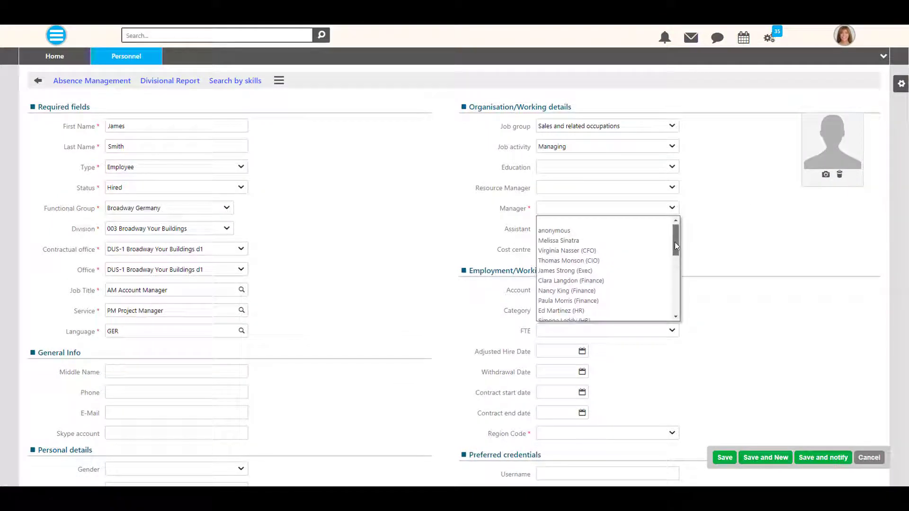
pyautogui.click(662, 250)
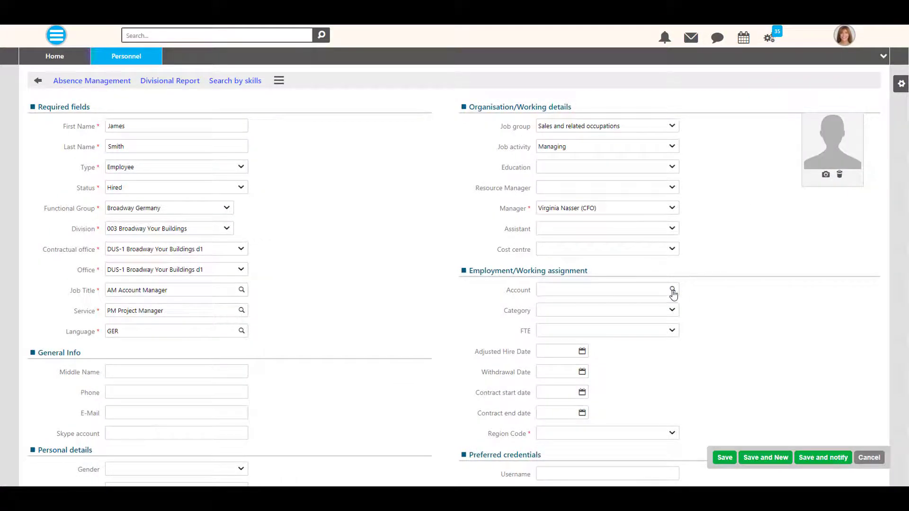
pyautogui.click(672, 290)
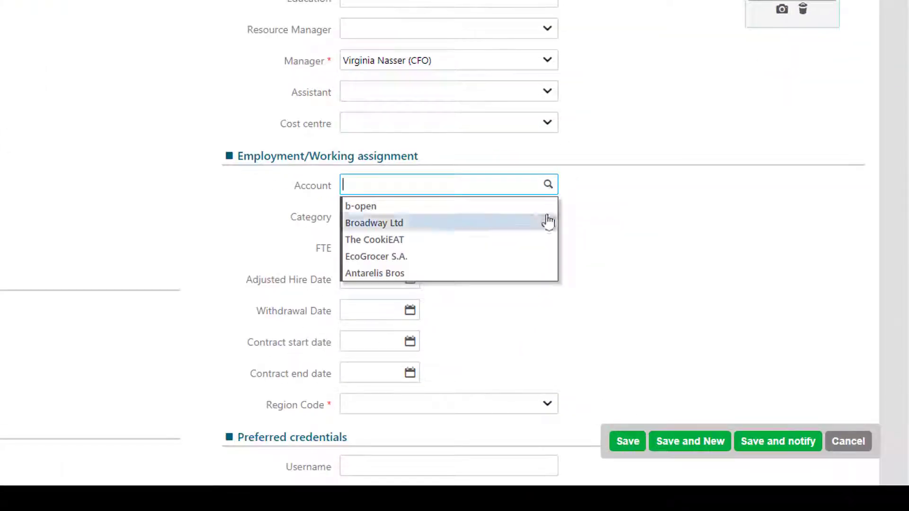
pyautogui.click(535, 222)
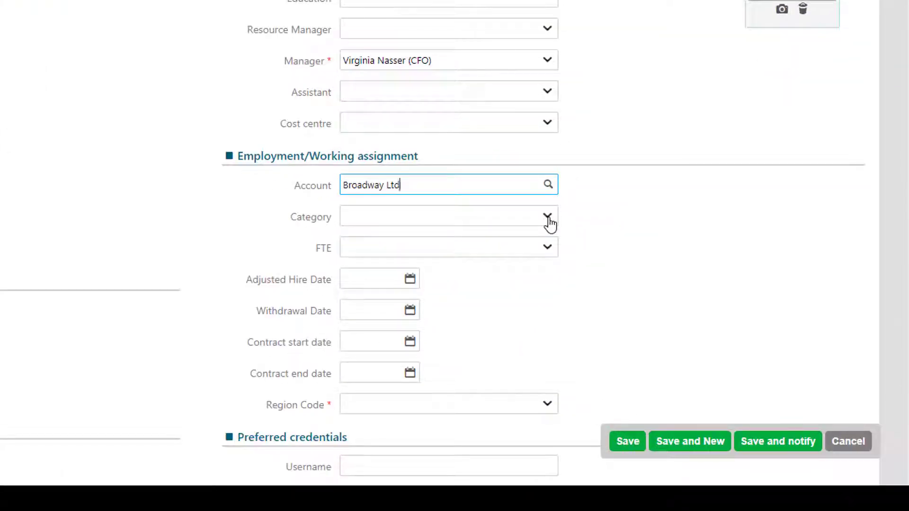
# Step: Leave the category blank and set the adjusted hire date and the contract start date to 6/8/2017
pyautogui.click(547, 219)
pyautogui.click(410, 279)
pyautogui.click(487, 375)
pyautogui.click(411, 342)
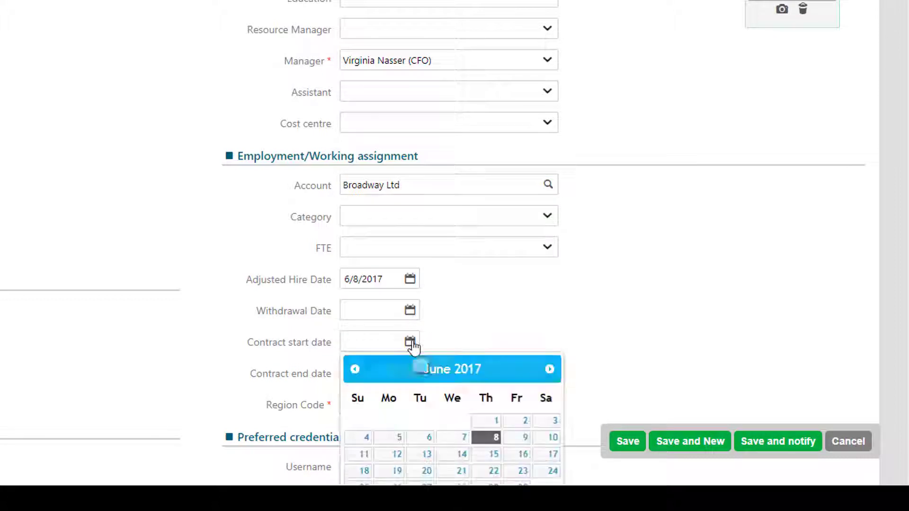
pyautogui.click(490, 438)
# Step: Set the contract end date to February 28, 2019
pyautogui.scroll(-2, 453, 339)
pyautogui.click(410, 227)
pyautogui.click(546, 255)
pyautogui.click(549, 256)
pyautogui.click(549, 255)
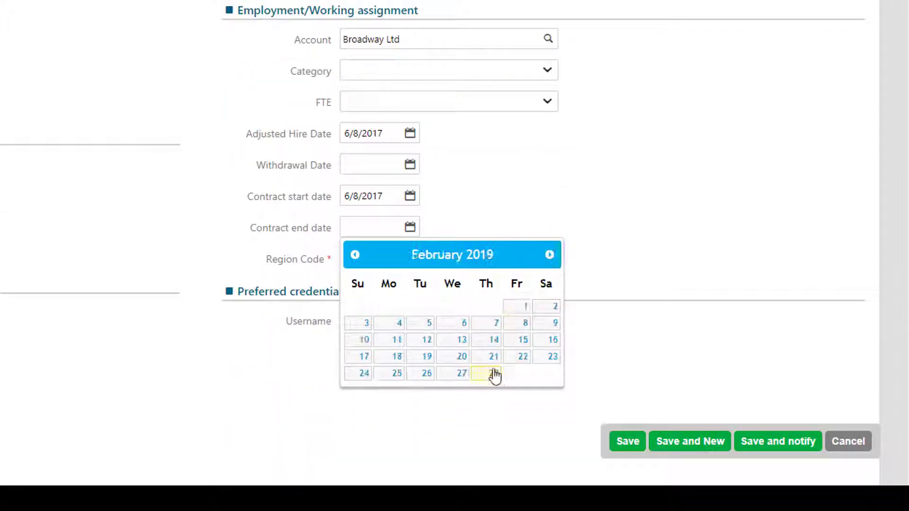
pyautogui.click(493, 374)
# Step: Set the region code to Germany and save the new personnel record
pyautogui.click(549, 261)
pyautogui.click(375, 312)
pyautogui.click(629, 443)
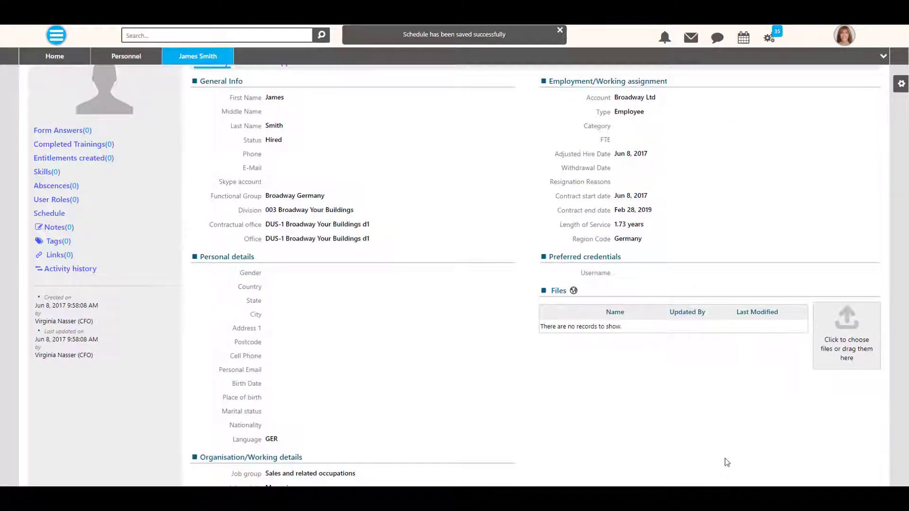
# Step: Review the new employee's summary details and check the Skills and Form Answers sections of the record
pyautogui.scroll(1, 725, 460)
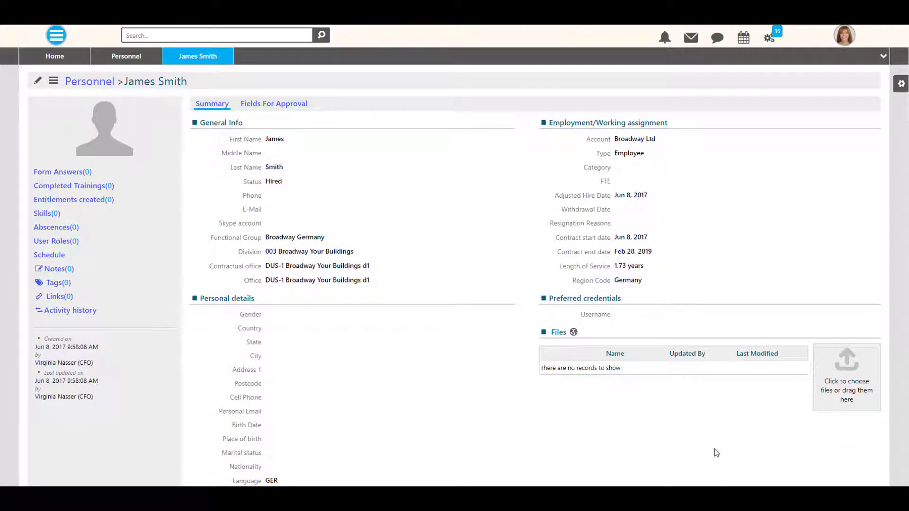
pyautogui.scroll(-2, 436, 334)
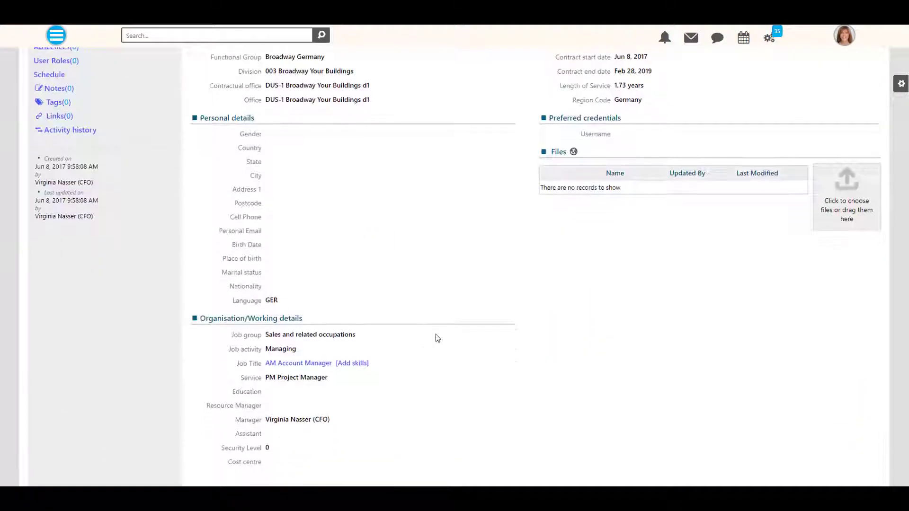
pyautogui.scroll(2, 435, 334)
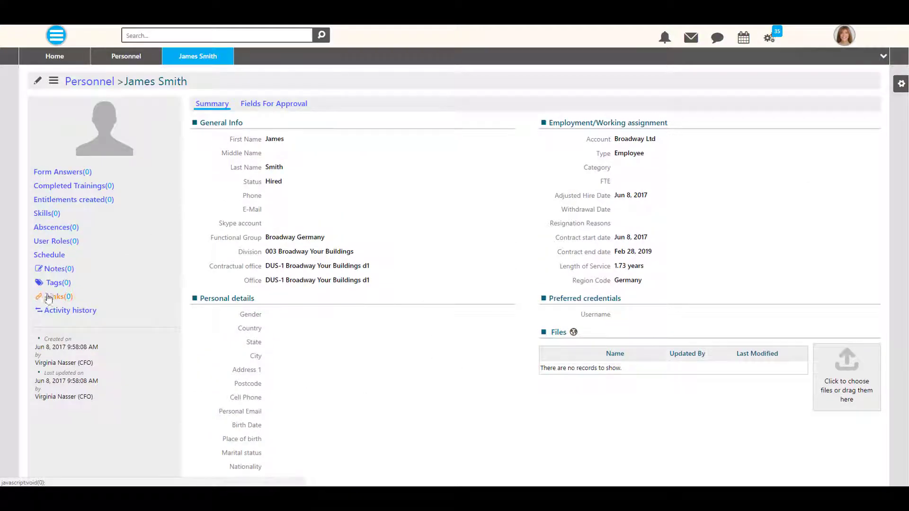
pyautogui.click(49, 214)
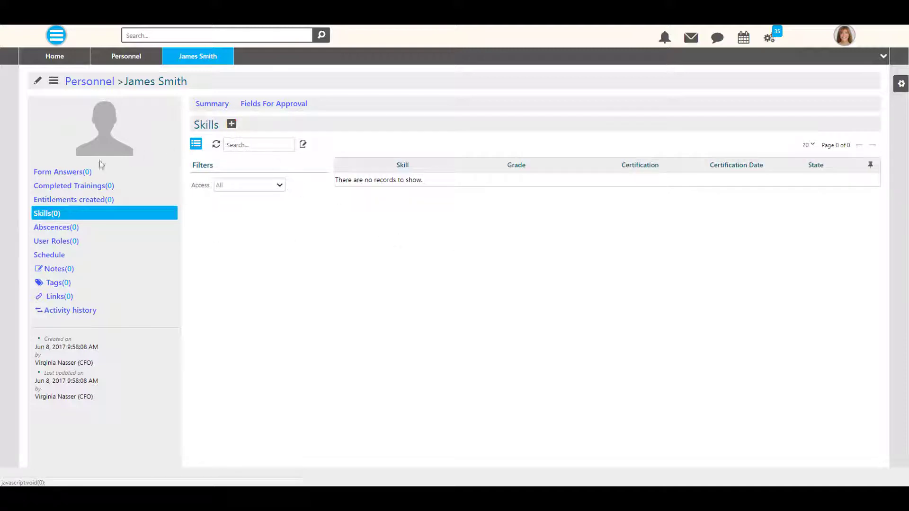
pyautogui.click(68, 171)
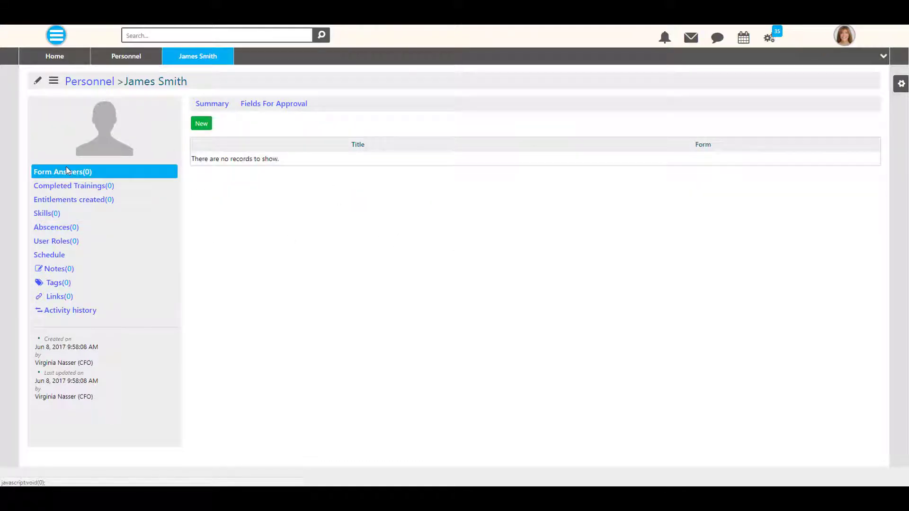
# Step: Add the skills required by the Account Manager job title to the new employee's record and check them in the Skills section
pyautogui.click(205, 104)
pyautogui.scroll(-4, 274, 269)
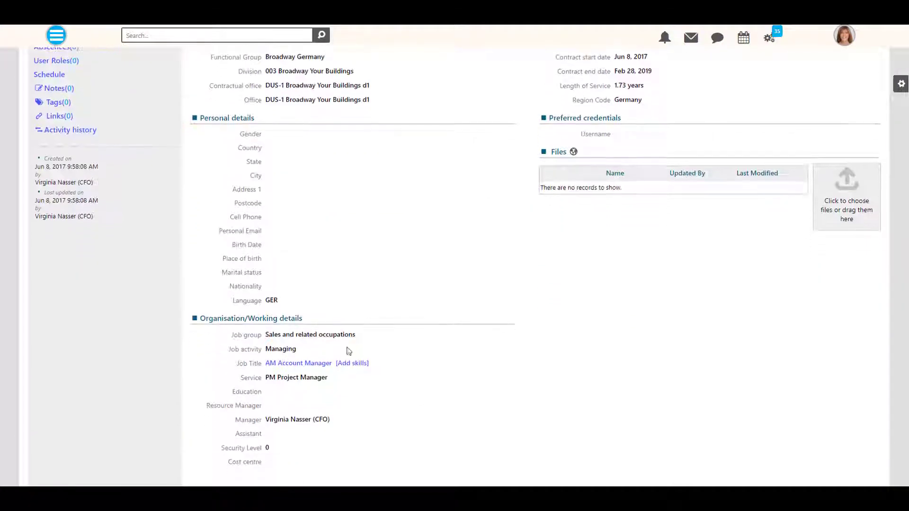
pyautogui.click(352, 364)
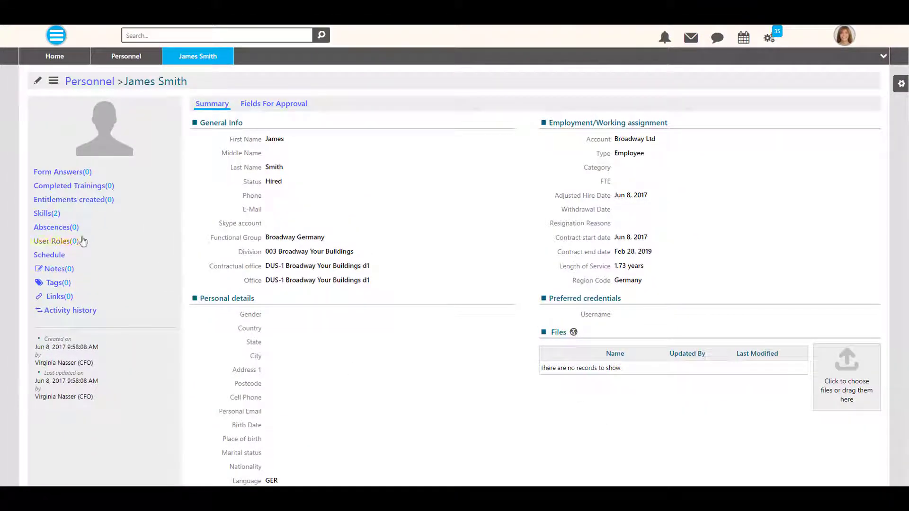
pyautogui.click(53, 215)
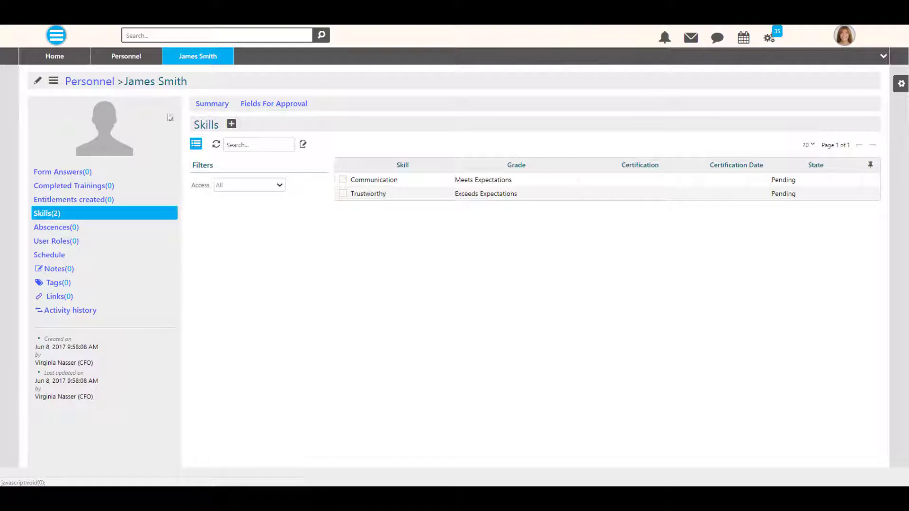
# Step: Review the employee's summary details and the Fields For Approval page
pyautogui.click(197, 105)
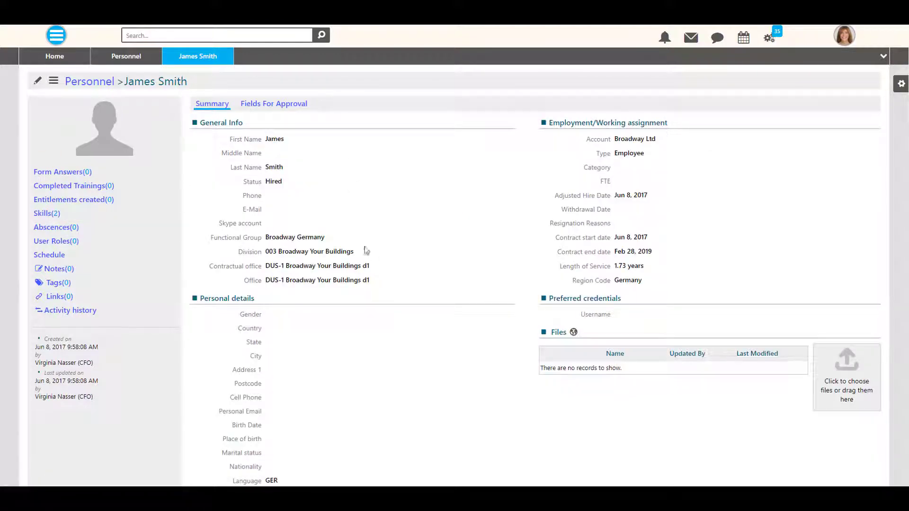
pyautogui.scroll(-4, 359, 397)
pyautogui.scroll(4, 351, 392)
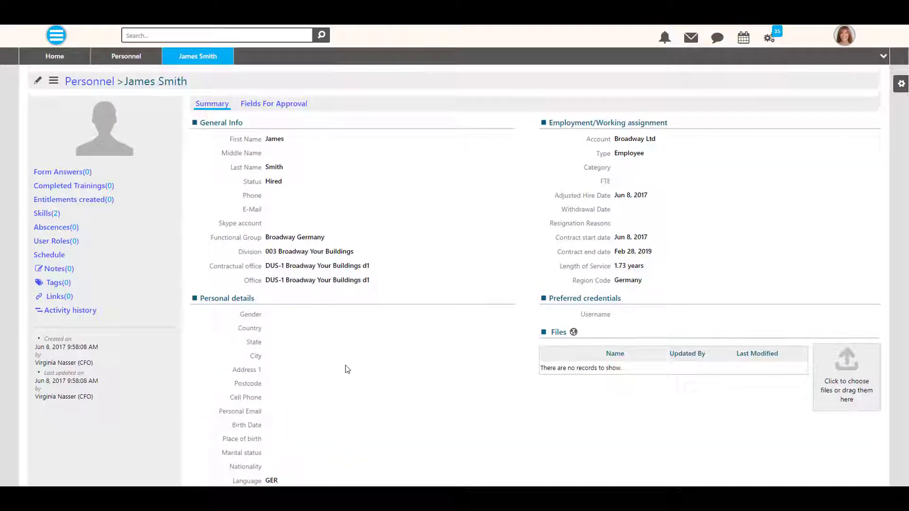
pyautogui.click(282, 103)
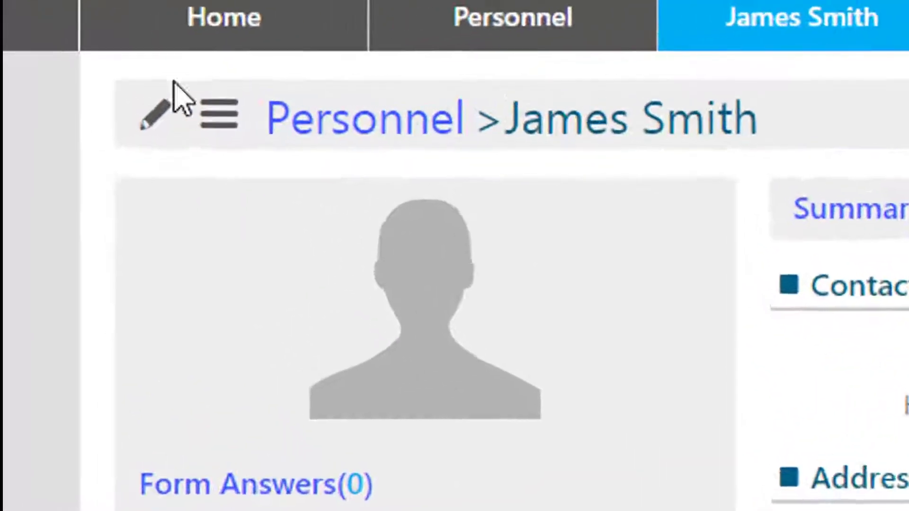
# Step: Edit the personnel record to enter the employee's username under Preferred credentials, and save the record
pyautogui.click(154, 113)
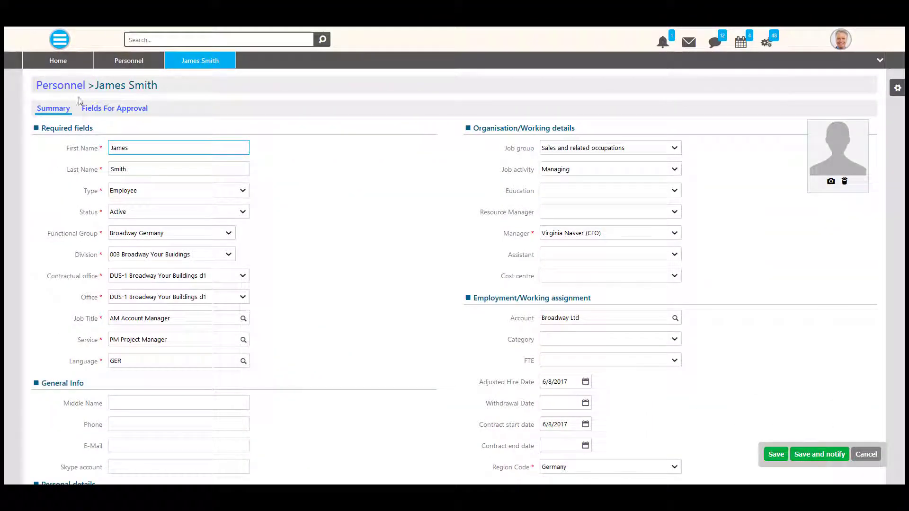
pyautogui.scroll(-5, 578, 369)
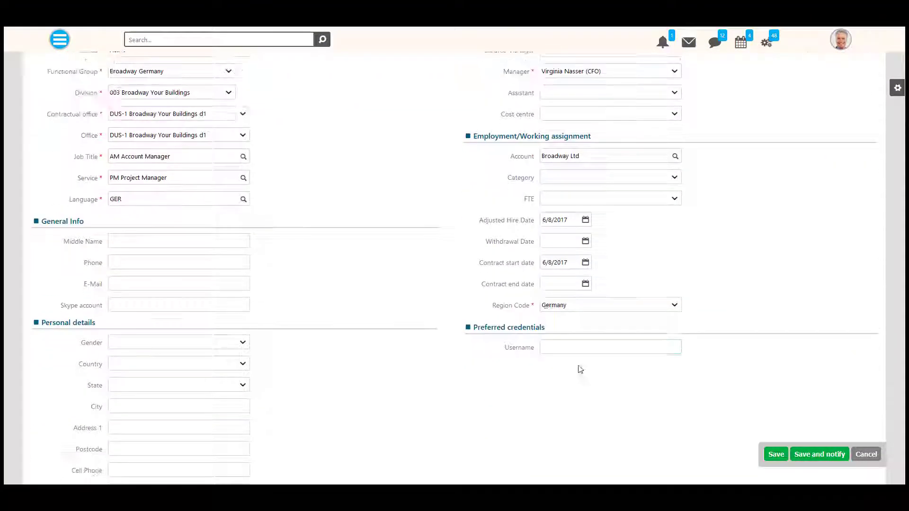
pyautogui.click(571, 351)
pyautogui.write('jsmith')
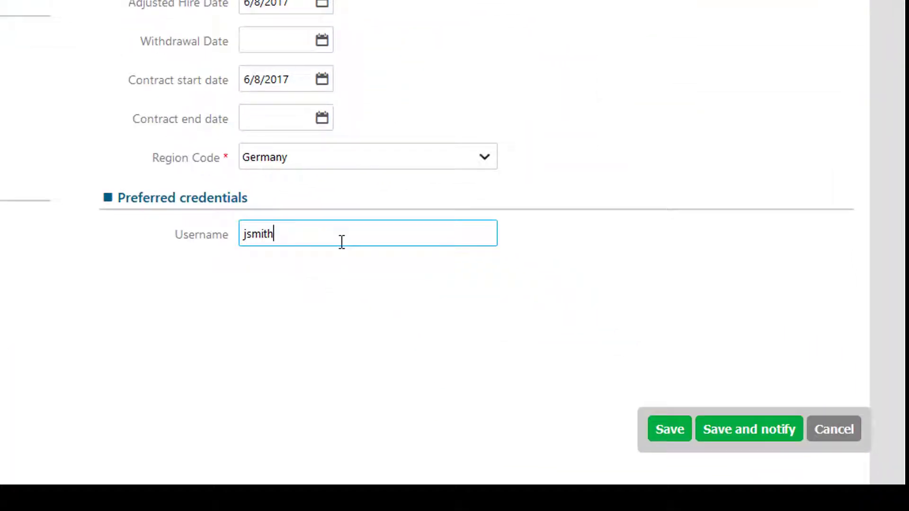
pyautogui.click(673, 431)
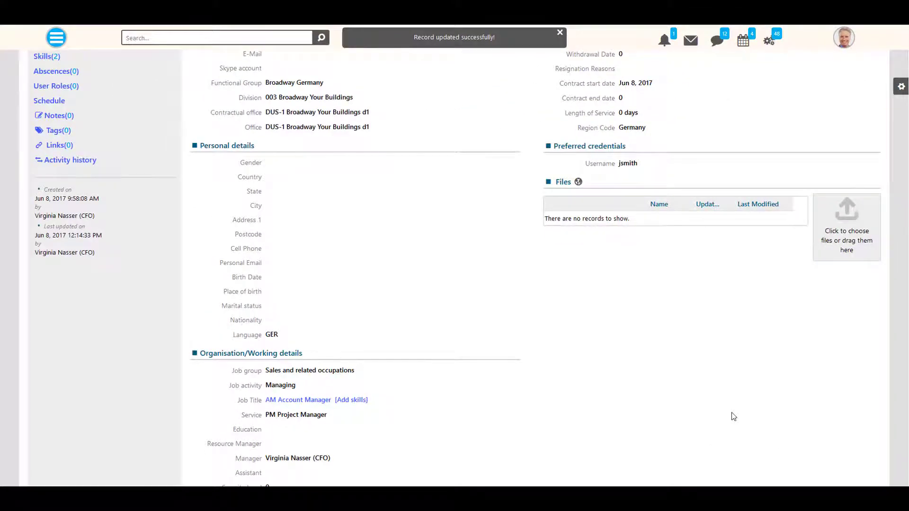
pyautogui.scroll(5, 733, 416)
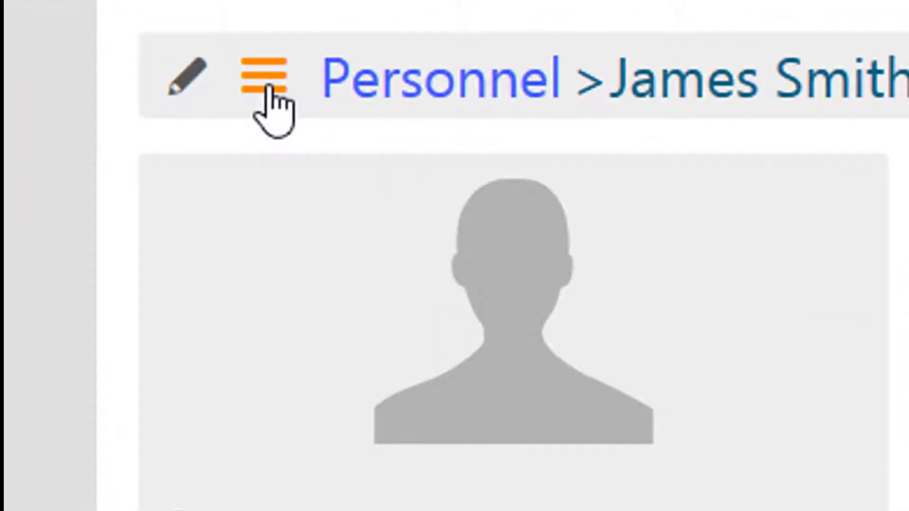
pyautogui.click(265, 88)
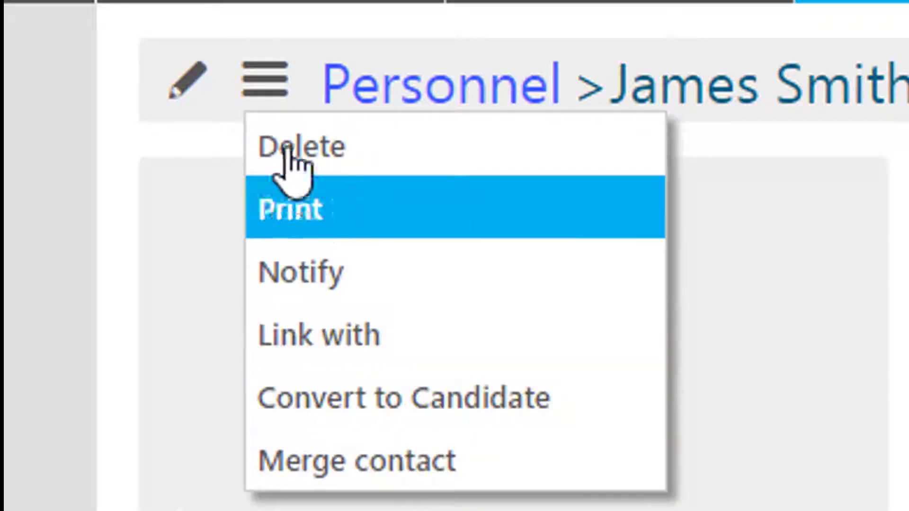
pyautogui.click(262, 87)
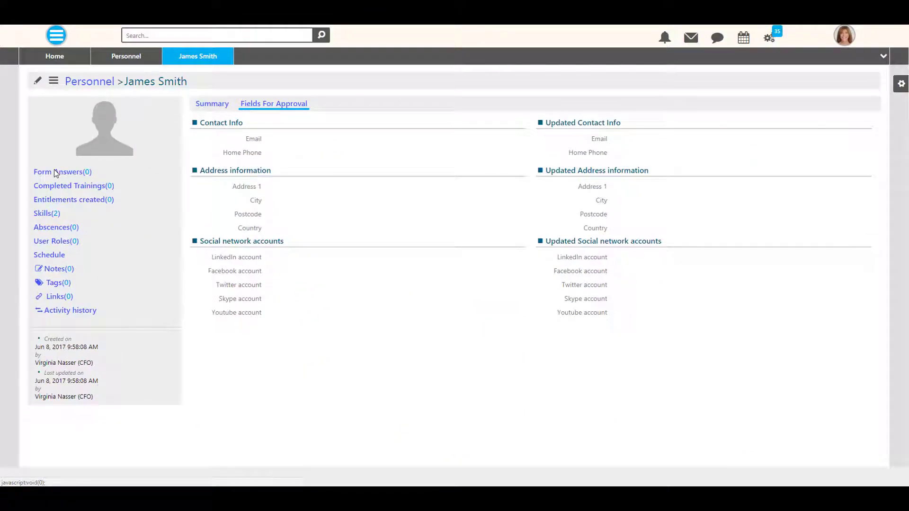
# Step: Create a form answer for the employee with the survey Christmas Party Survey 2016, the CFO as editor and internal access rights
pyautogui.click(53, 171)
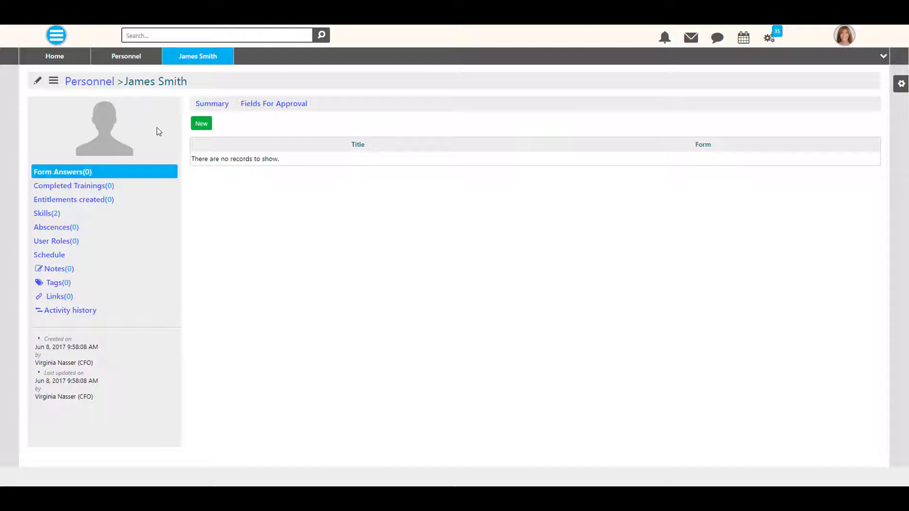
pyautogui.click(200, 123)
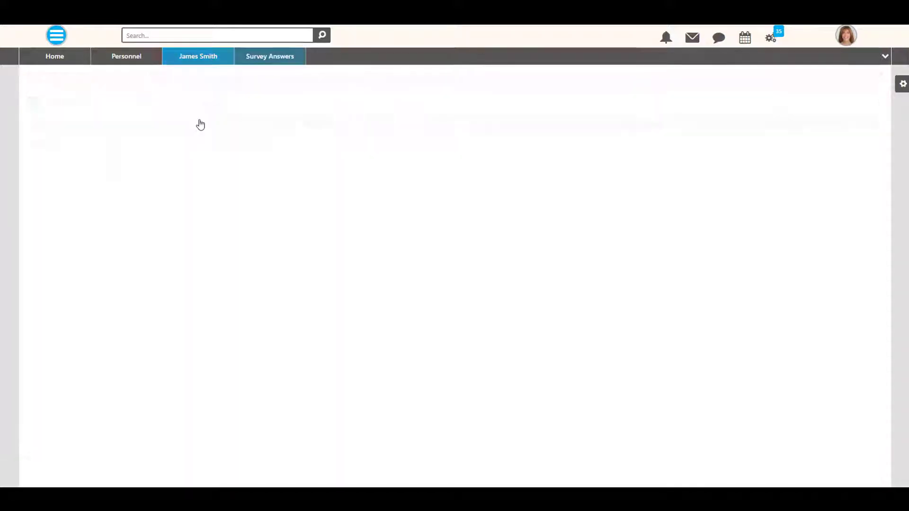
pyautogui.click(448, 197)
pyautogui.click(459, 291)
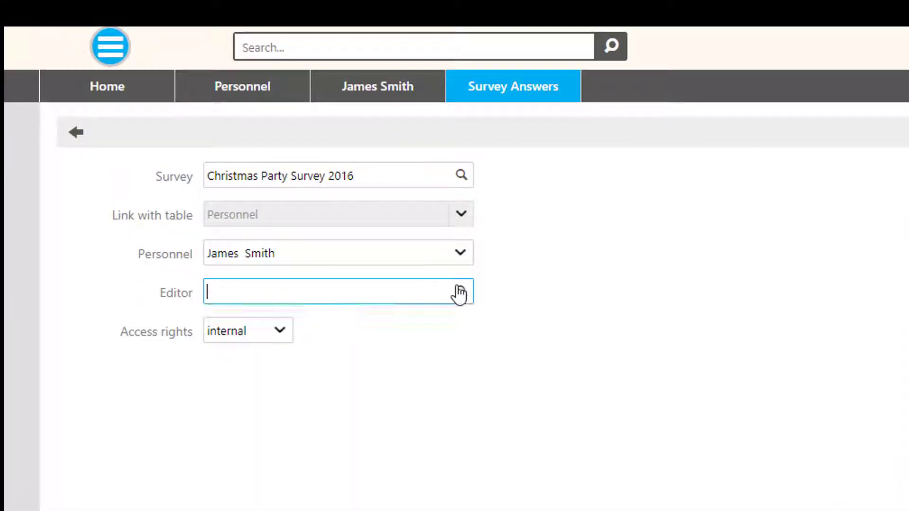
pyautogui.moveTo(466, 334)
pyautogui.mouseDown()
pyautogui.moveTo(465, 386)
pyautogui.moveTo(463, 328)
pyautogui.mouseUp()
pyautogui.click(290, 339)
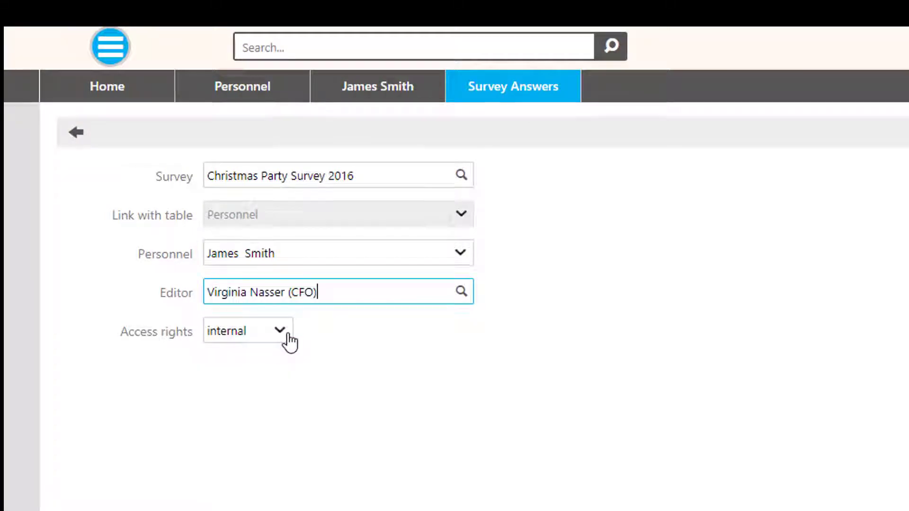
pyautogui.click(720, 459)
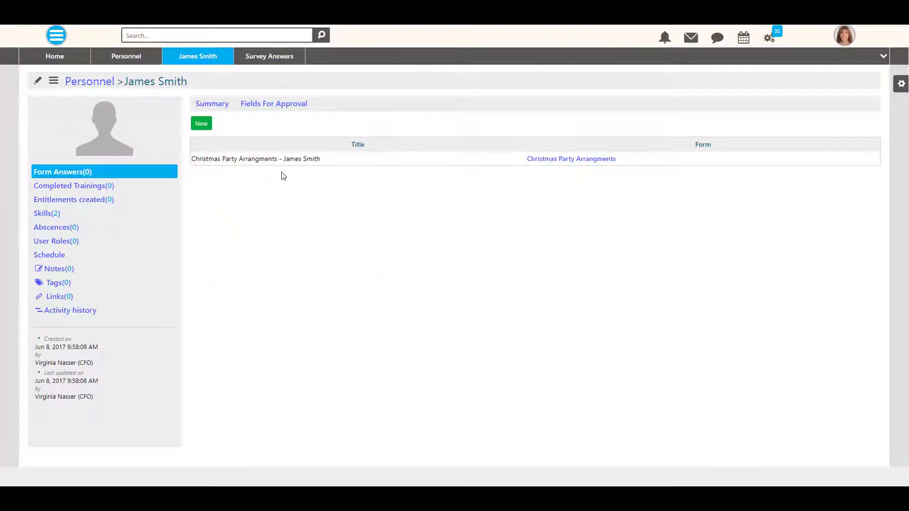
# Step: Check the Completed Trainings and Entitlements created sections of the employee's record
pyautogui.click(101, 187)
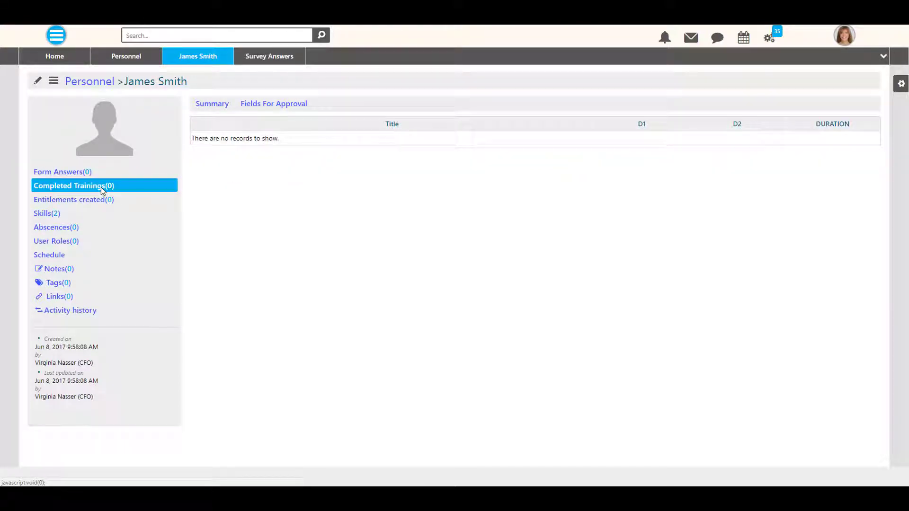
pyautogui.click(96, 201)
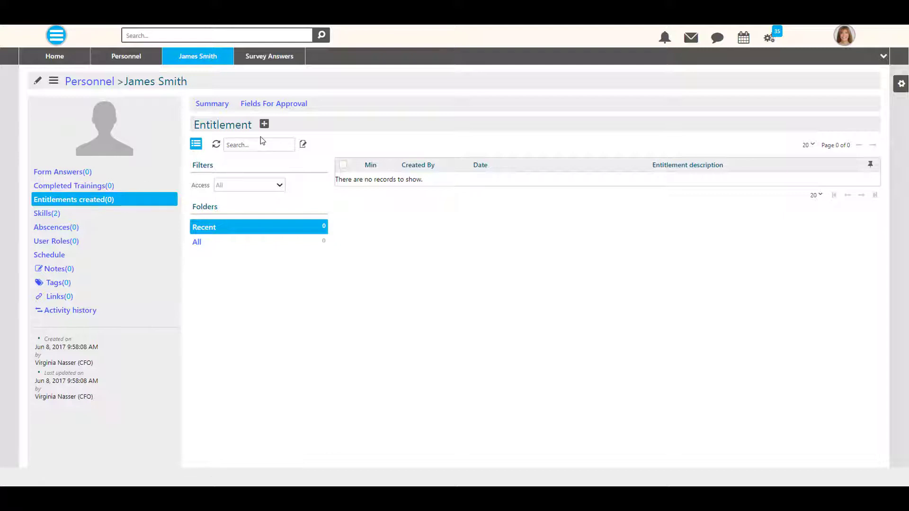
# Step: Open Entitlement Setup in Absence Management and display the personnel without a current-year entitlement
pyautogui.click(56, 36)
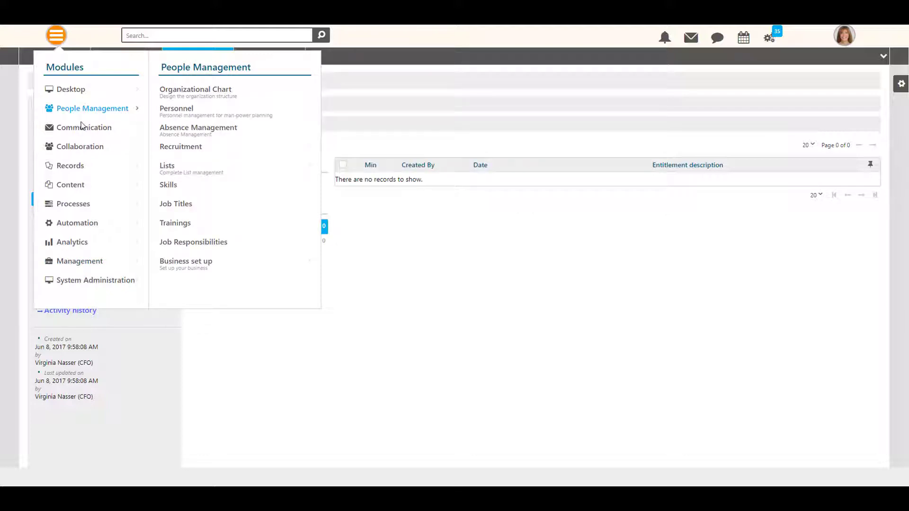
pyautogui.click(185, 134)
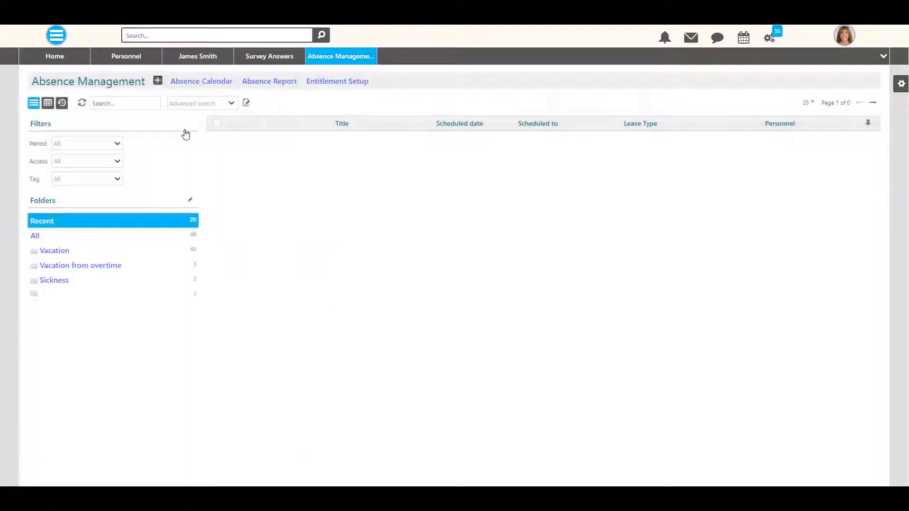
pyautogui.click(315, 84)
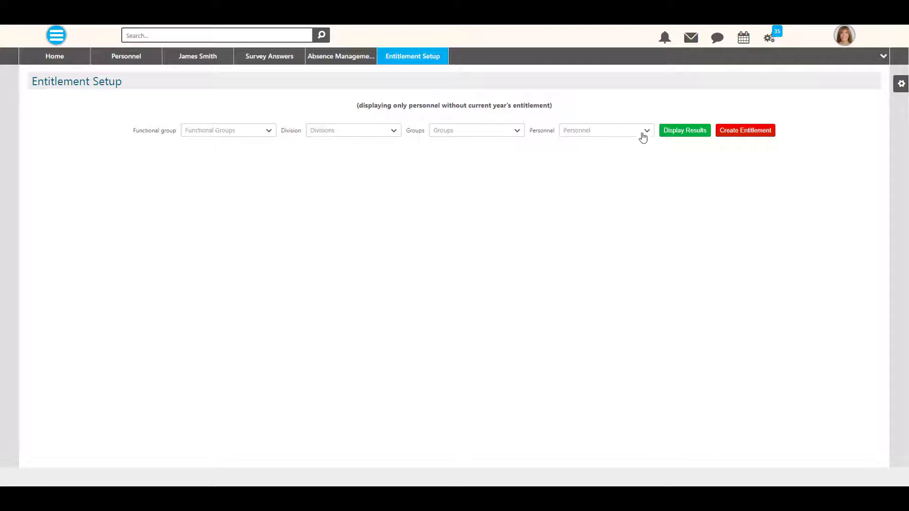
pyautogui.click(673, 136)
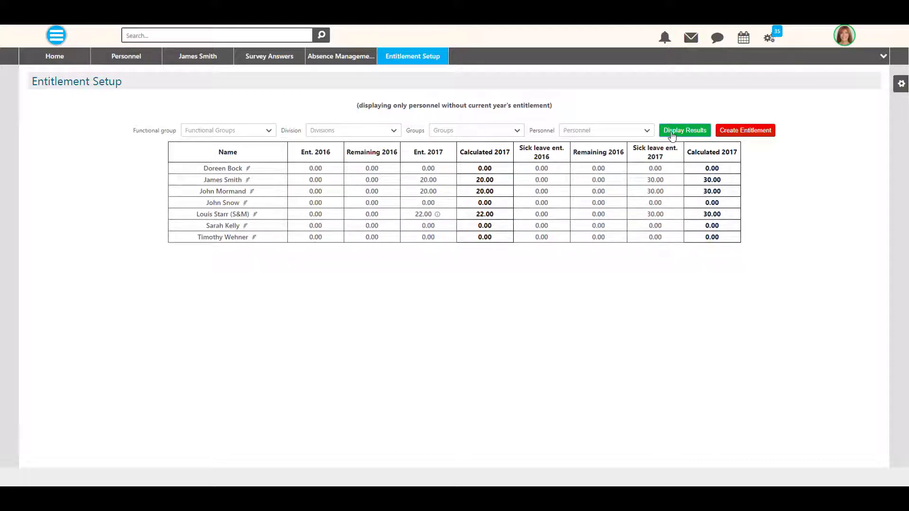
# Step: Filter the entitlement results to the new employee and create that employee's entitlement
pyautogui.click(642, 135)
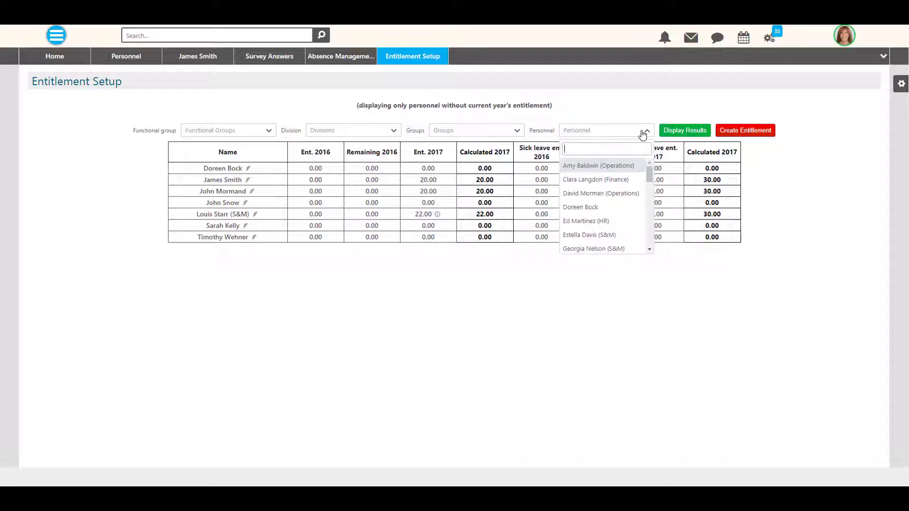
pyautogui.moveTo(650, 173); pyautogui.dragTo(649, 194)
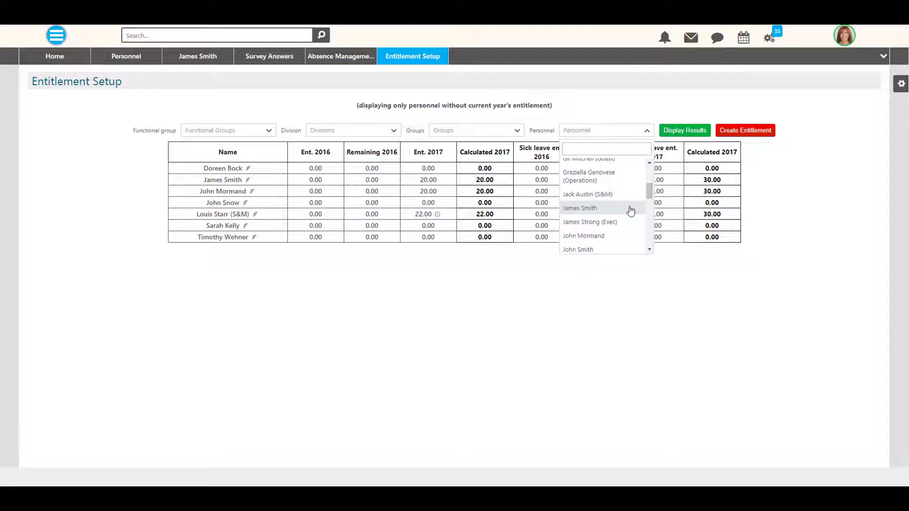
pyautogui.click(631, 208)
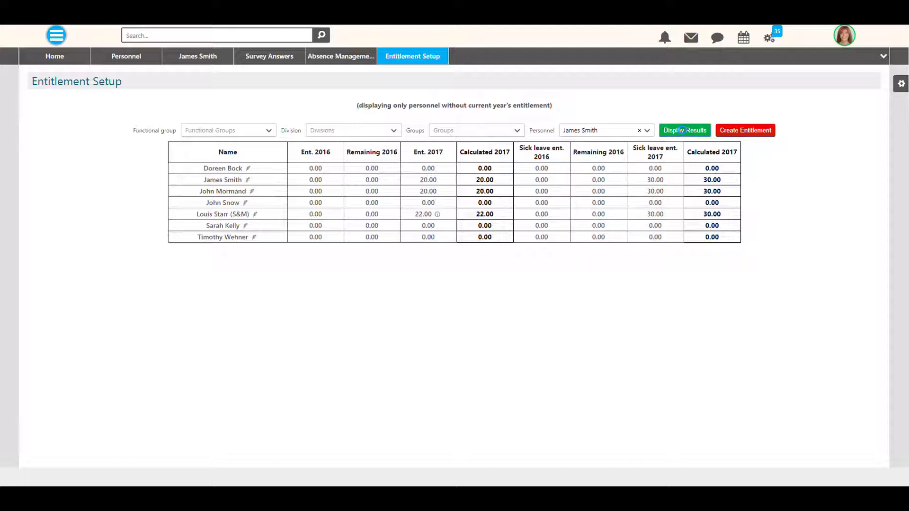
pyautogui.click(682, 130)
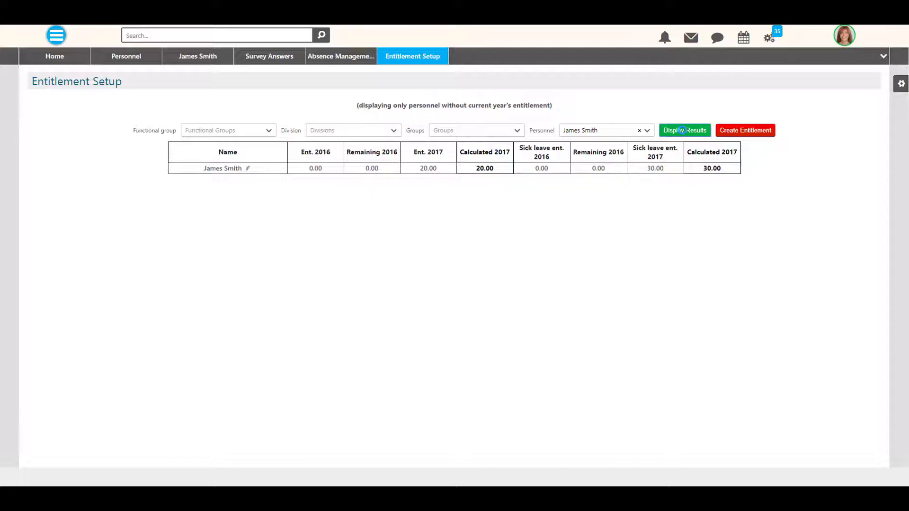
pyautogui.click(729, 132)
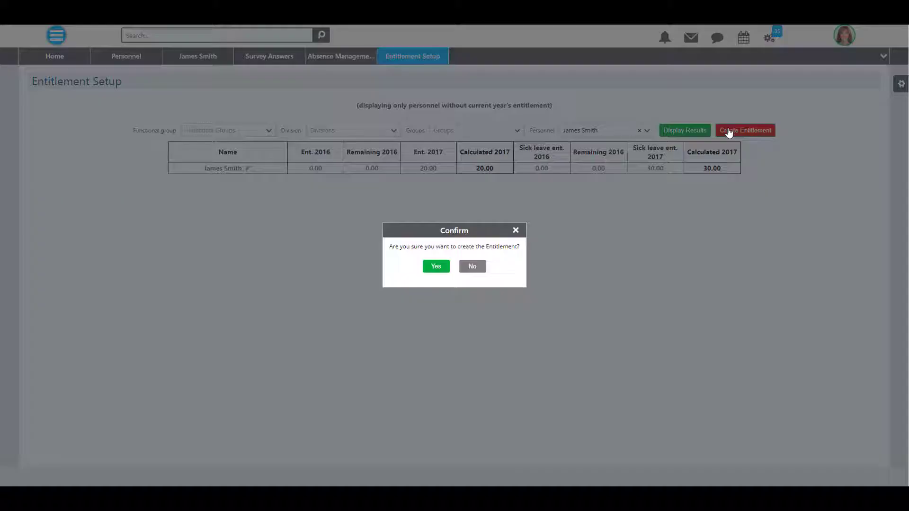
pyautogui.click(435, 267)
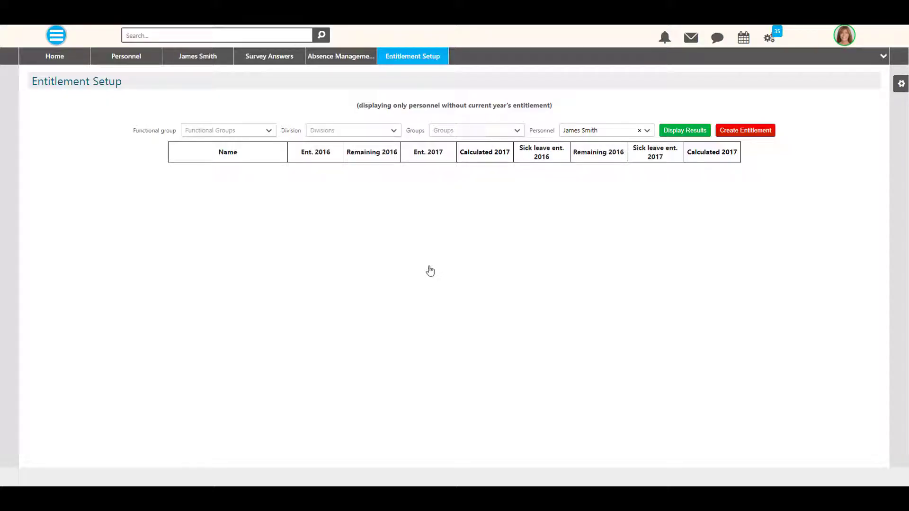
# Step: Close the Entitlement Setup, Absence Management, Survey Answers and employee record pages
pyautogui.click(444, 52)
pyautogui.click(371, 52)
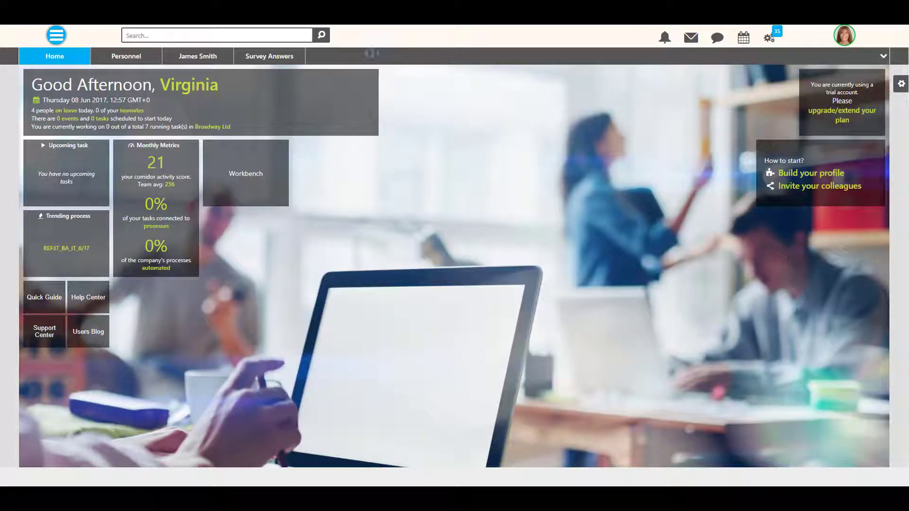
pyautogui.click(299, 53)
pyautogui.click(229, 53)
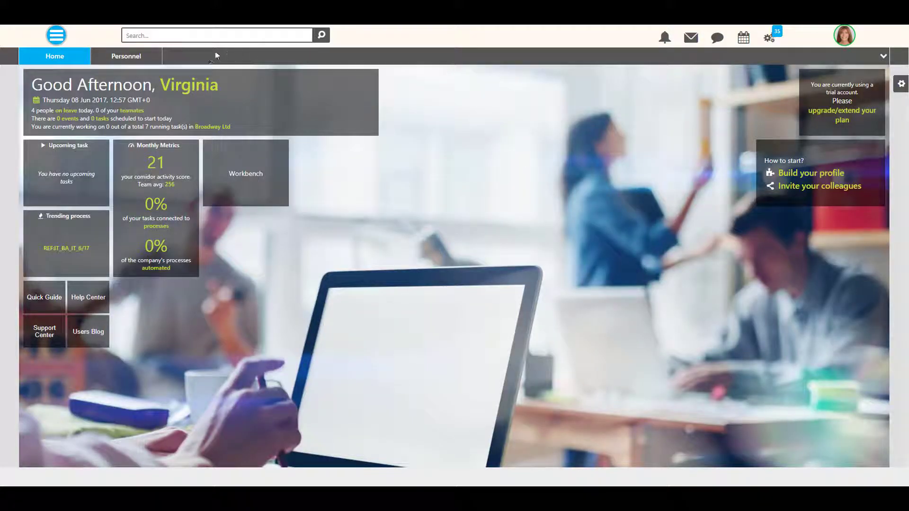
# Step: Reopen the new employee's record from the Personnel list and examine the entitlements created
pyautogui.click(140, 58)
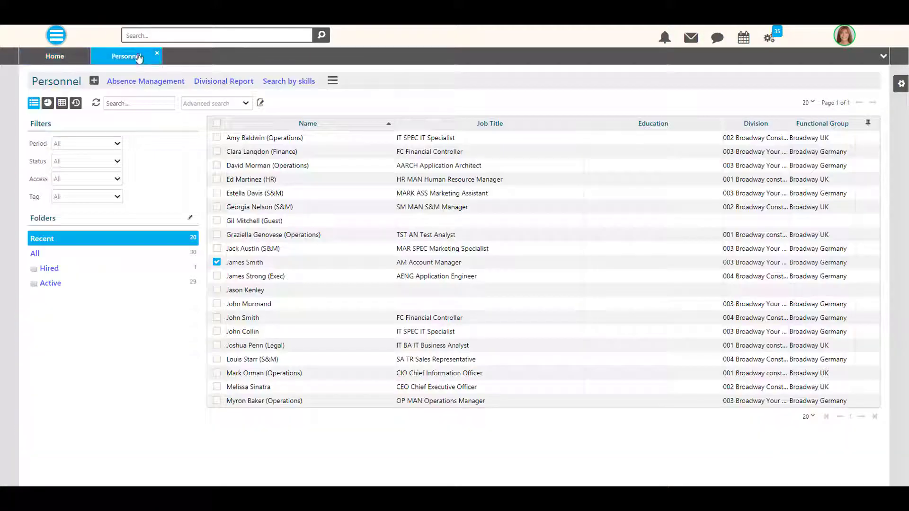
pyautogui.click(248, 266)
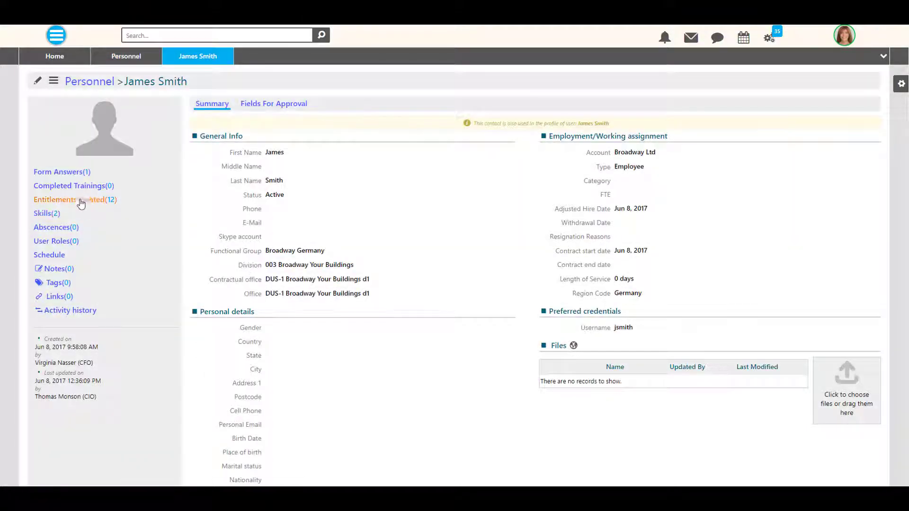
pyautogui.click(81, 202)
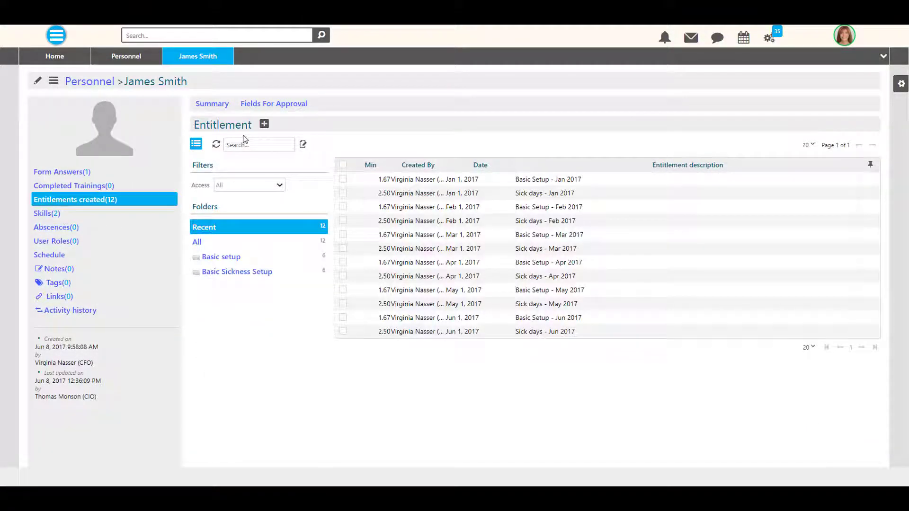
# Step: Add a Basic Sickness Setup entitlement of 5 days described as Sickness leave, valid from Jun 9, 2017, and save it
pyautogui.click(263, 123)
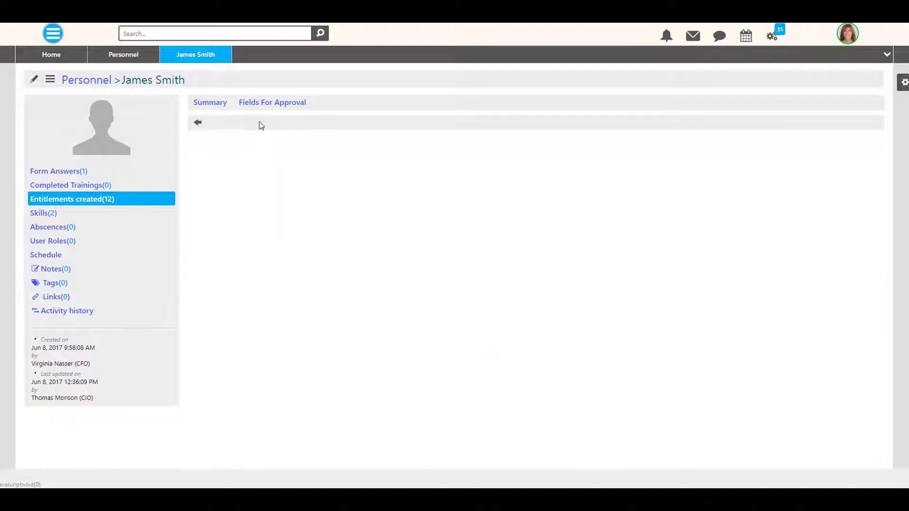
pyautogui.click(294, 145)
pyautogui.write('5')
pyautogui.click(405, 165)
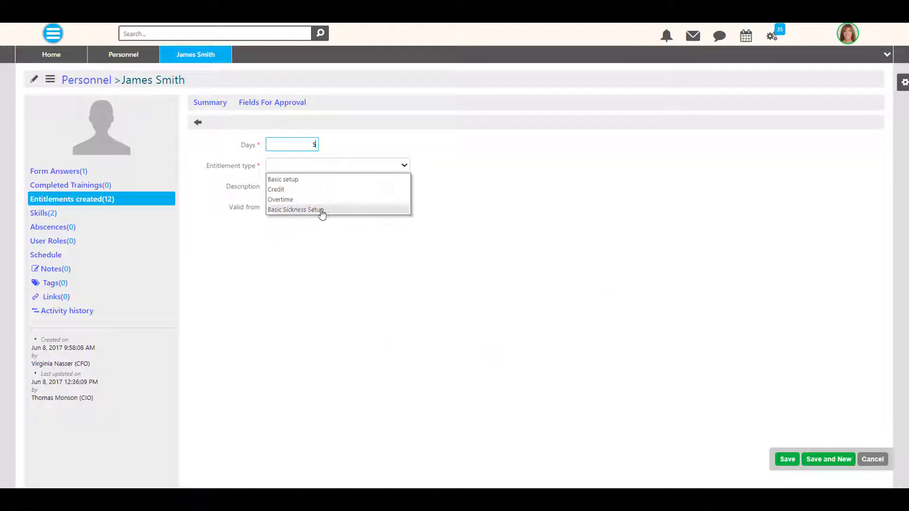
pyautogui.click(312, 209)
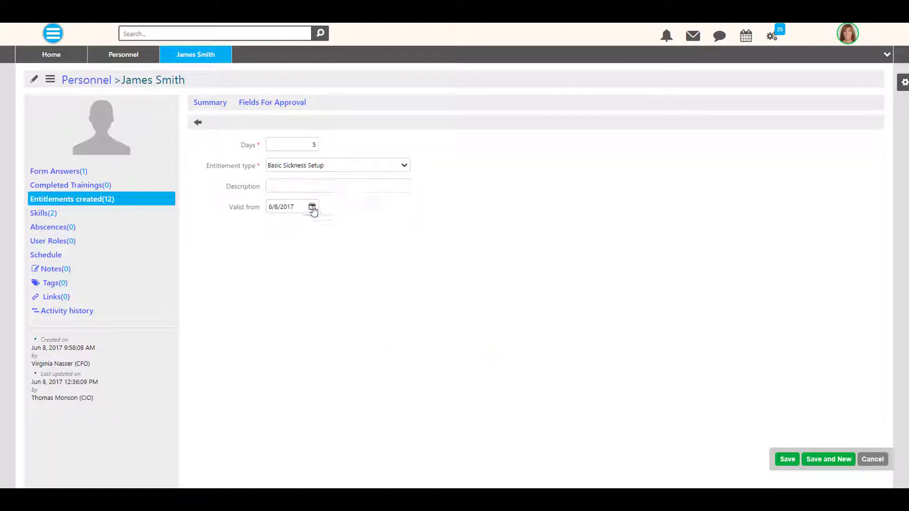
pyautogui.click(334, 186)
pyautogui.write('Sickness leave')
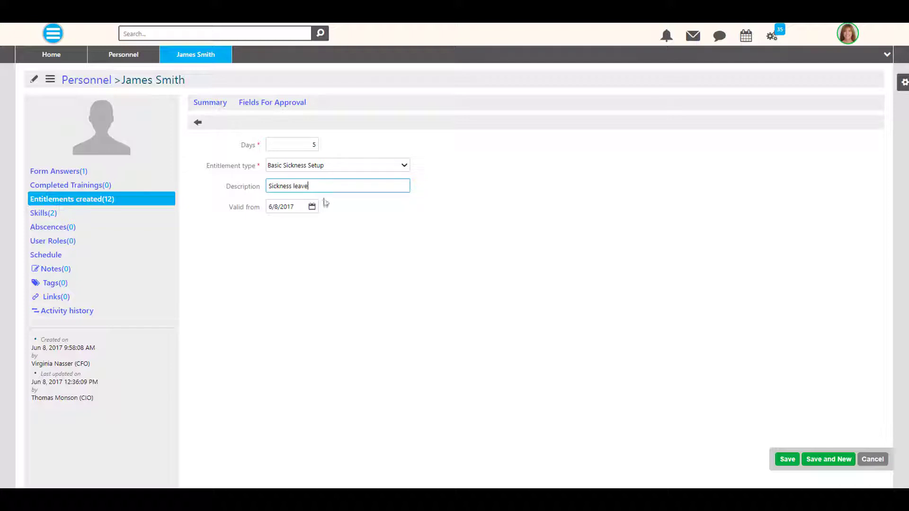
pyautogui.click(312, 207)
pyautogui.click(381, 277)
pyautogui.click(788, 459)
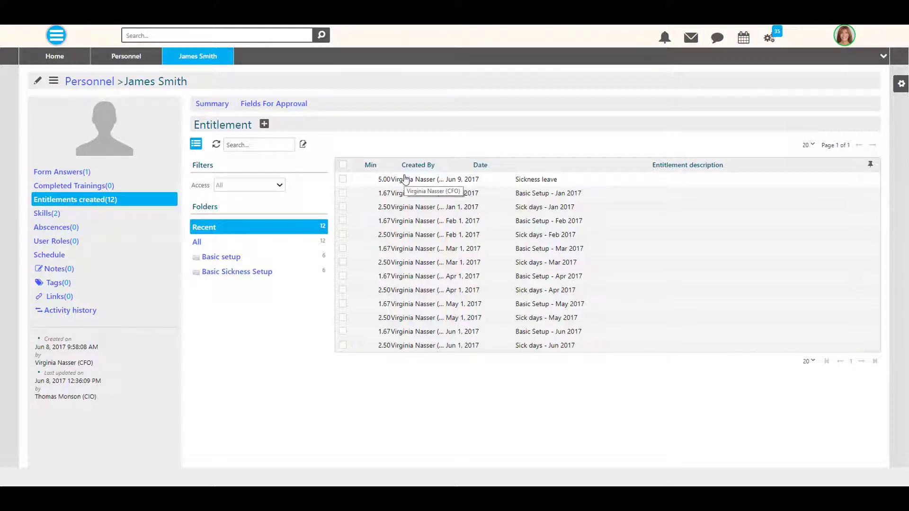
# Step: Add the skill Personal Skills - Hard Working with grade Exceeds Expectations to the employee and refresh the skills list
pyautogui.click(44, 214)
pyautogui.click(232, 126)
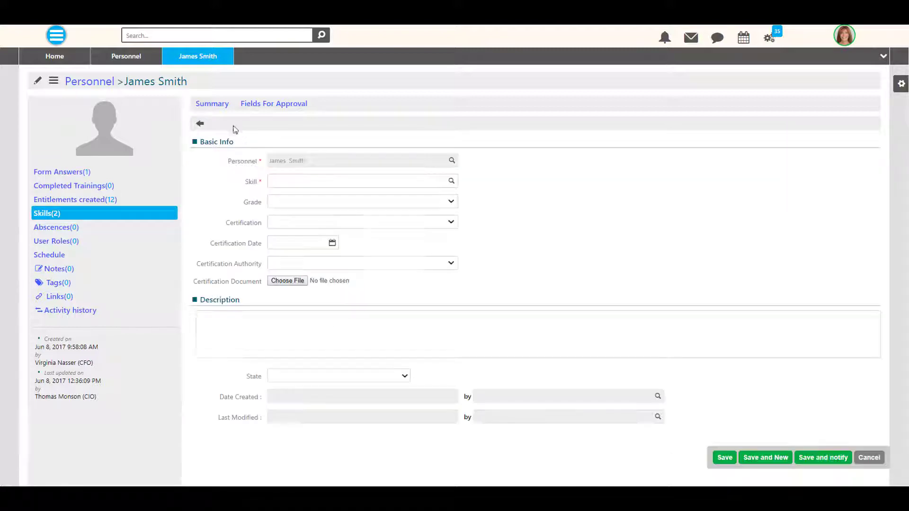
pyautogui.click(451, 182)
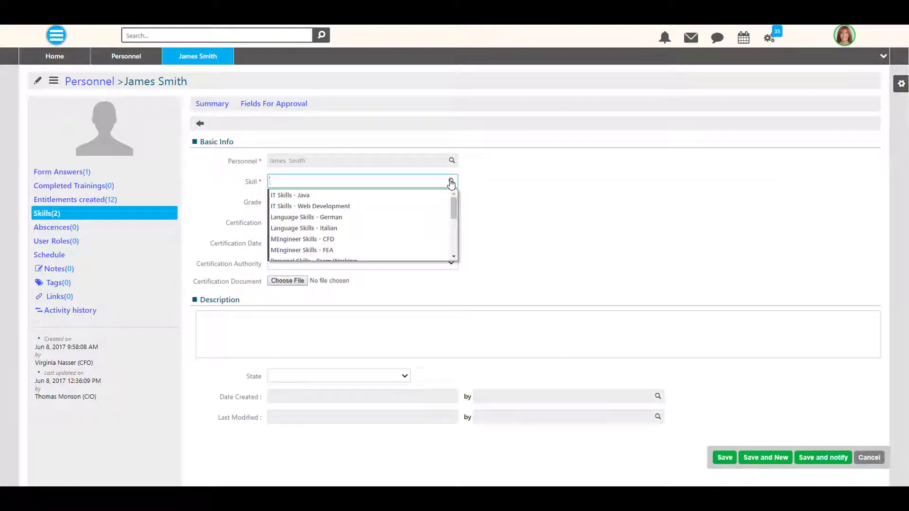
pyautogui.moveTo(453, 213); pyautogui.dragTo(453, 226)
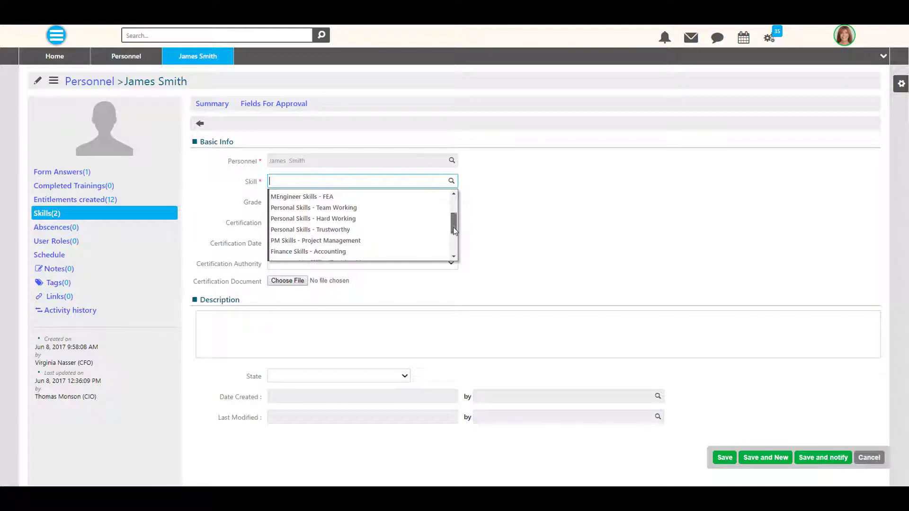
pyautogui.click(356, 218)
pyautogui.click(451, 201)
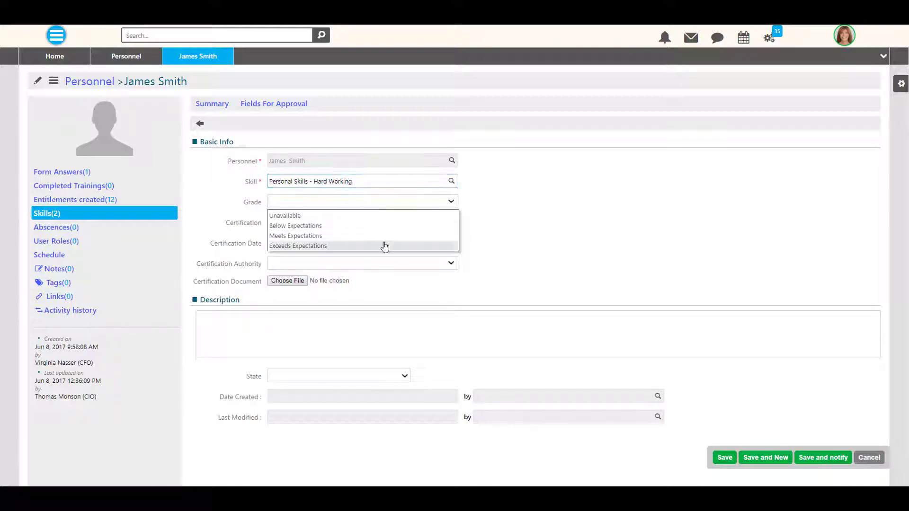
pyautogui.click(384, 245)
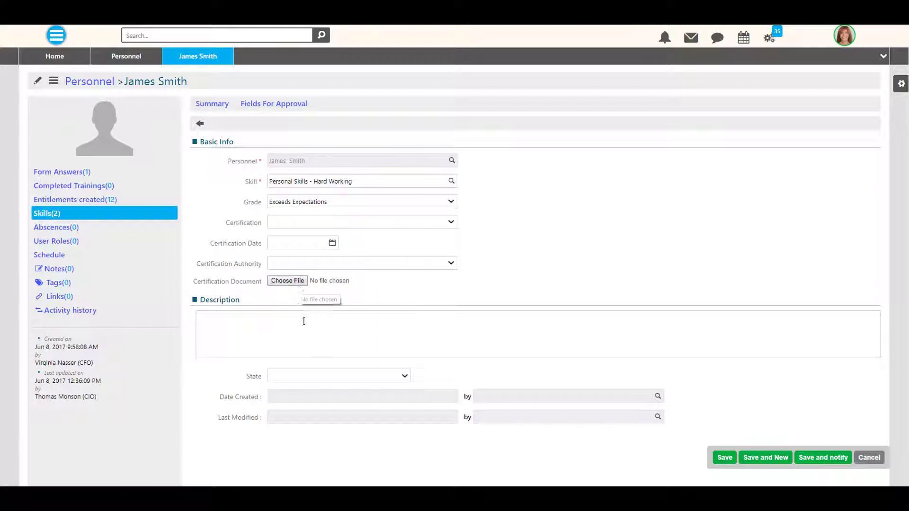
pyautogui.click(725, 458)
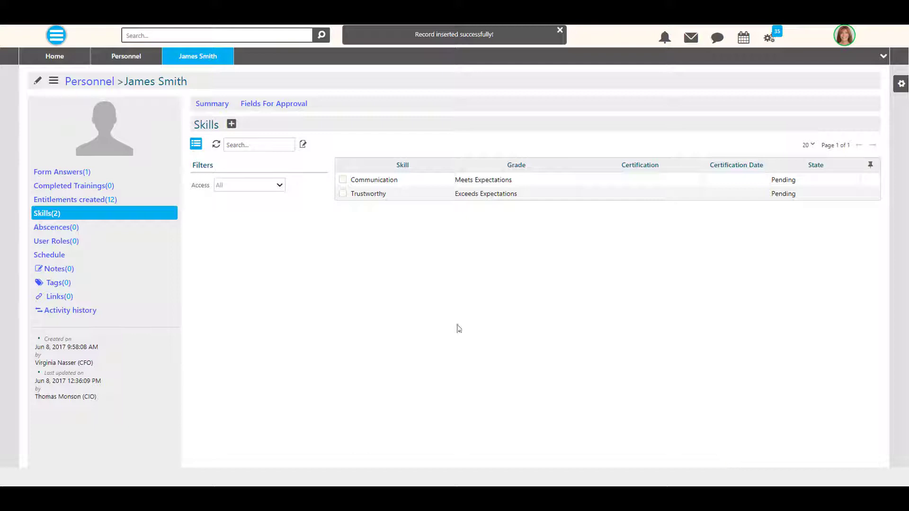
pyautogui.click(215, 148)
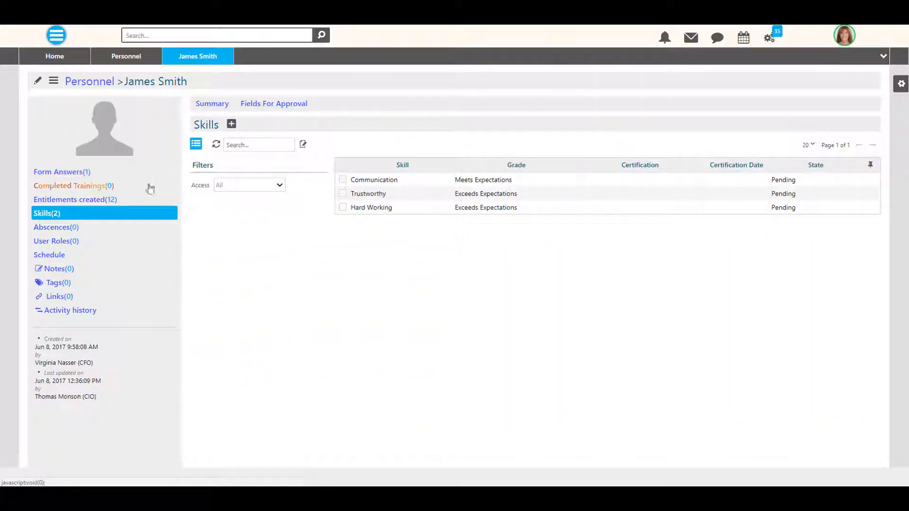
# Step: Examine the new employee's absences, user roles and personnel schedule, opening the schedule that starts Jan 1, 2017
pyautogui.click(76, 229)
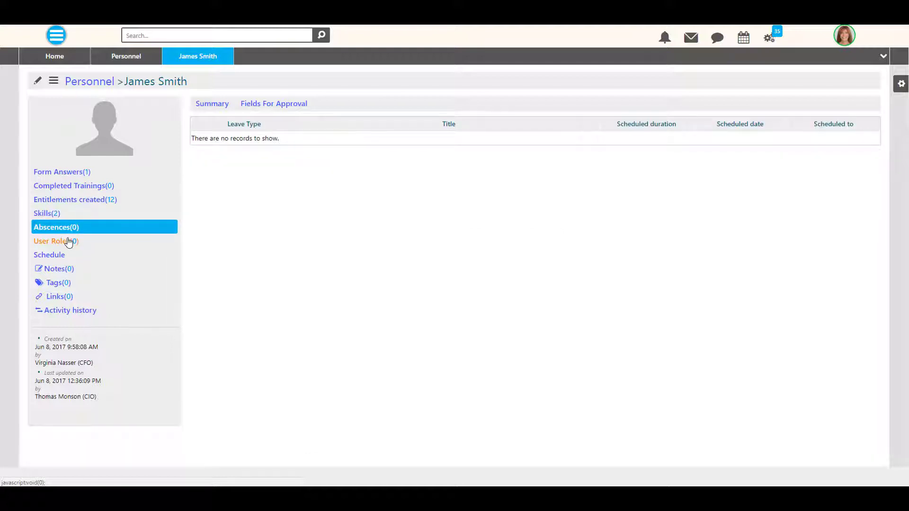
pyautogui.click(70, 243)
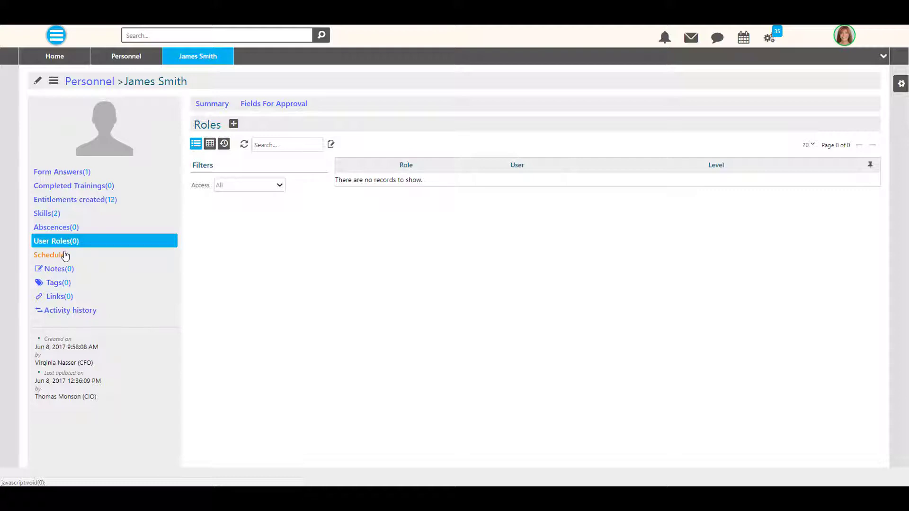
pyautogui.click(65, 256)
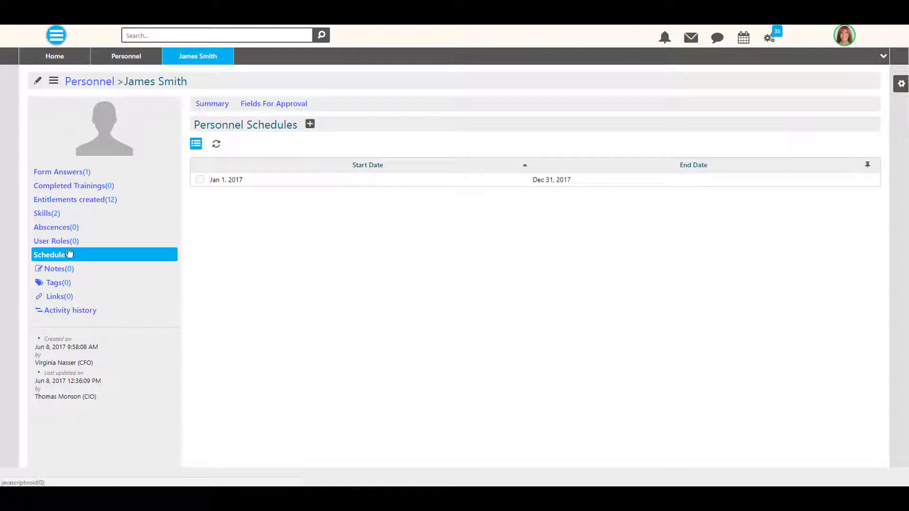
pyautogui.click(258, 180)
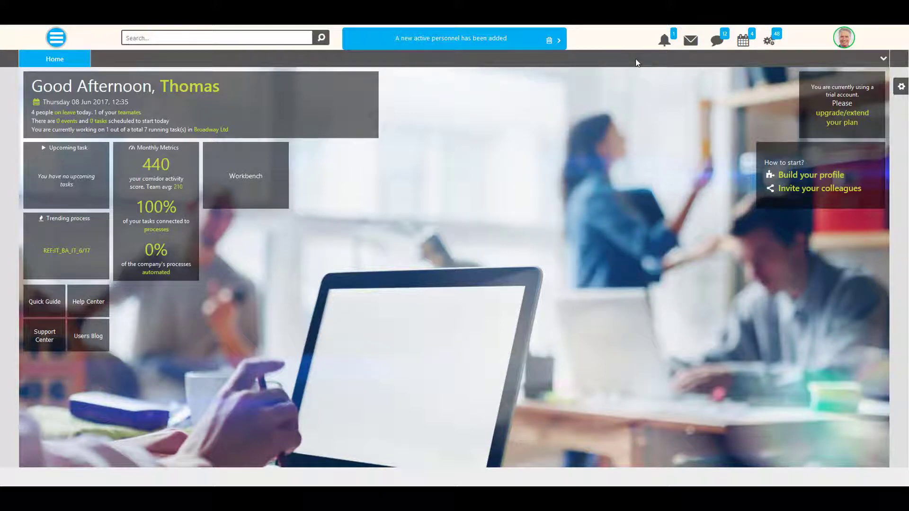
# Step: Open the new employee's record from the new active personnel notification, then close the notifications and dismiss the alert banner
pyautogui.click(664, 40)
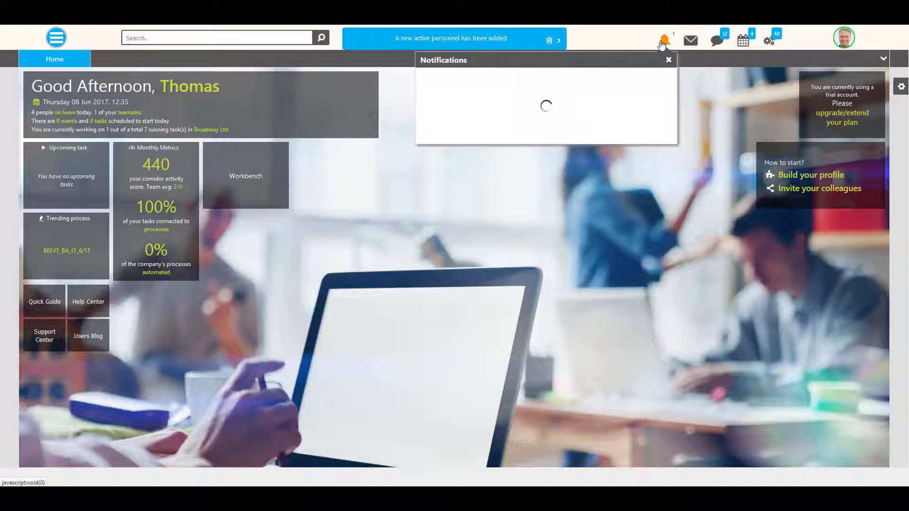
pyautogui.click(555, 79)
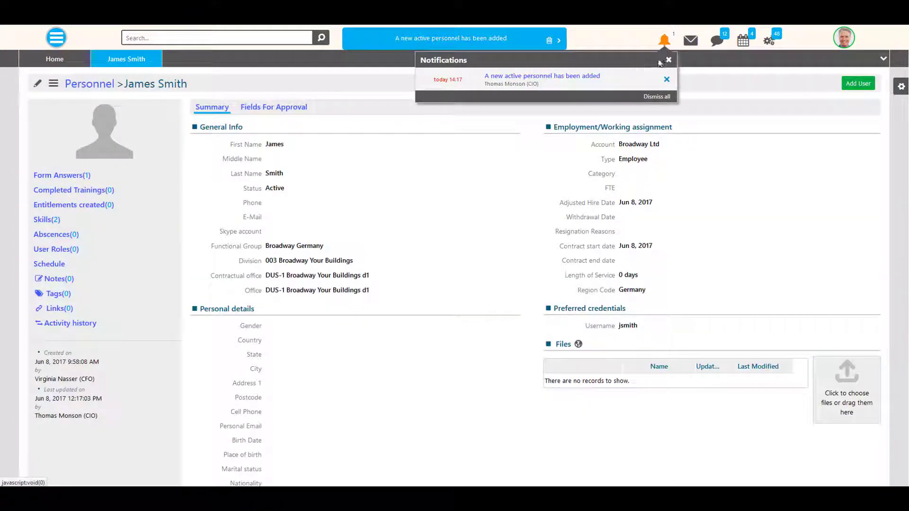
pyautogui.click(665, 60)
pyautogui.click(548, 42)
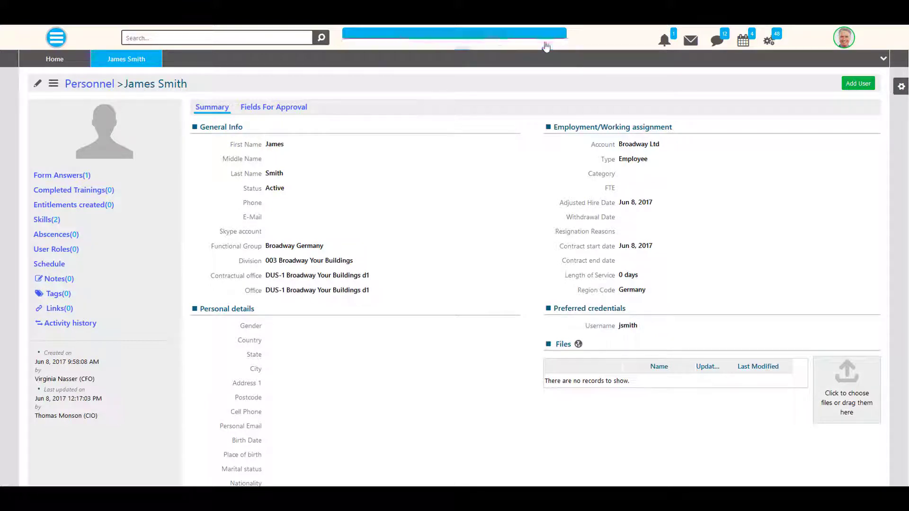
# Step: Try to add a user account for the new employee by entering and confirming an account password
pyautogui.click(853, 84)
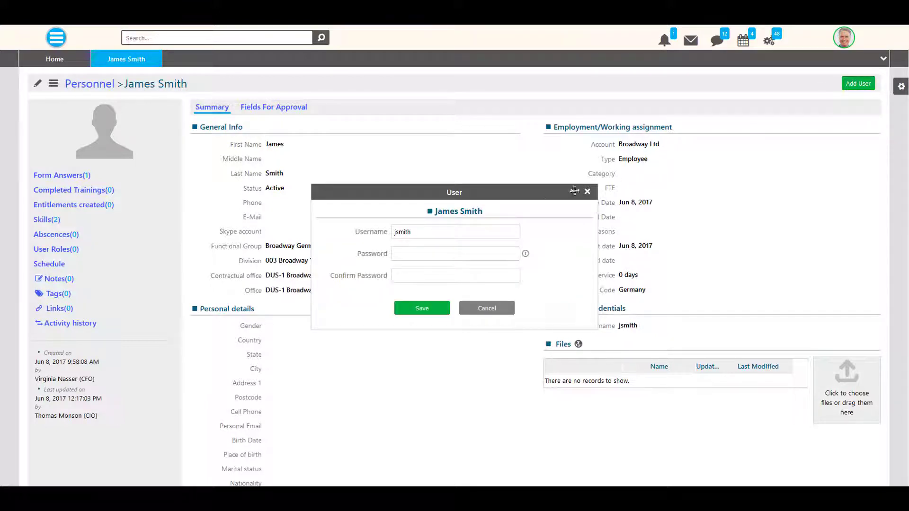
pyautogui.click(406, 254)
pyautogui.write('•')
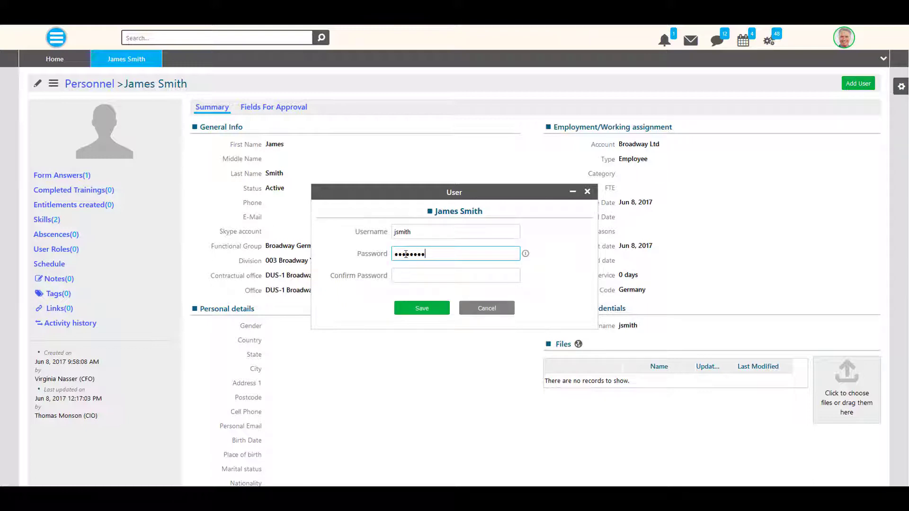
pyautogui.click(406, 277)
pyautogui.write('••••••')
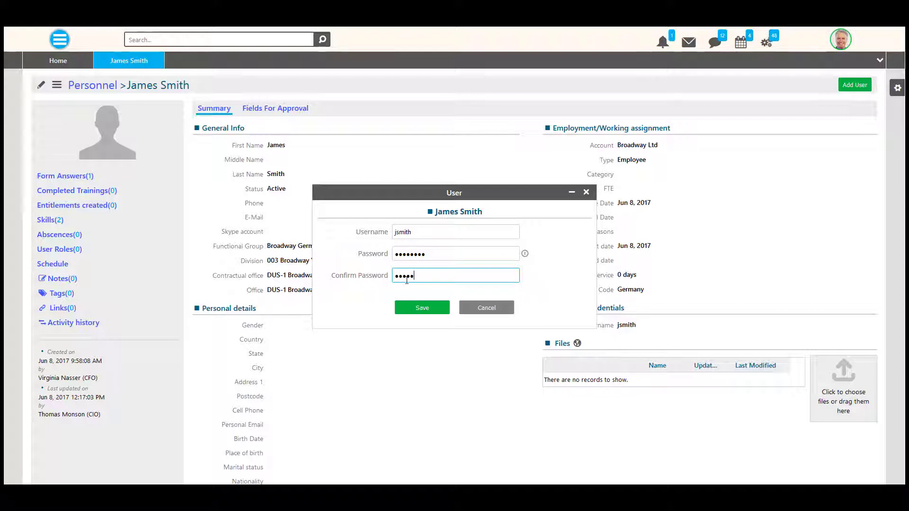
pyautogui.write('••')
pyautogui.click(415, 306)
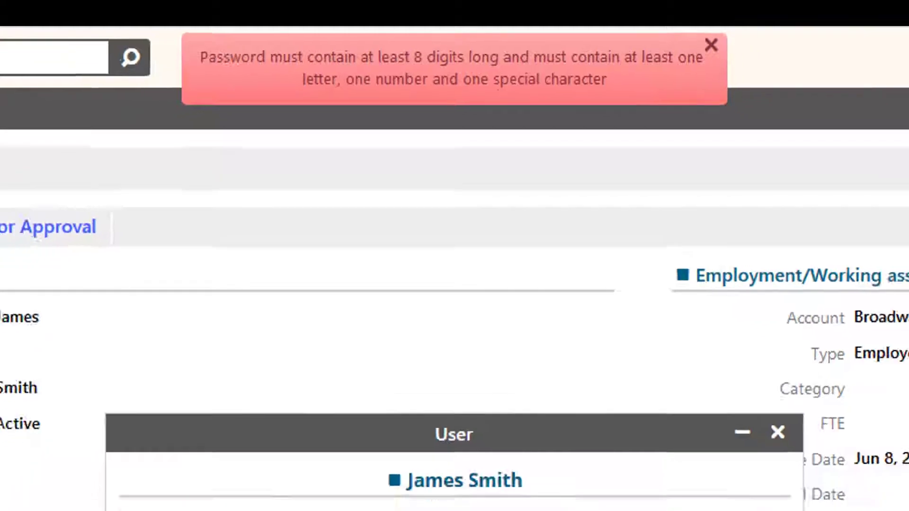
# Step: Replace the account password and its confirmation with ones meeting the password rules, and save the new user
pyautogui.click(426, 287)
pyautogui.press('BackSpace')
pyautogui.press('BackSpace')
pyautogui.press('BackSpace')
pyautogui.press('BackSpace')
pyautogui.press('BackSpace')
pyautogui.press('BackSpace')
pyautogui.press('BackSpace')
pyautogui.press('BackSpace')
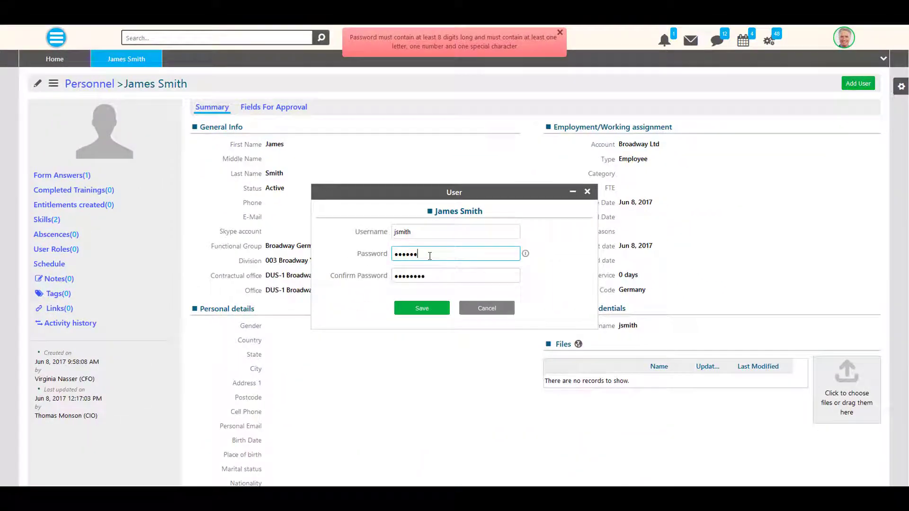
pyautogui.write('••••••••••••')
pyautogui.press('Tab')
pyautogui.write('••••••••••••')
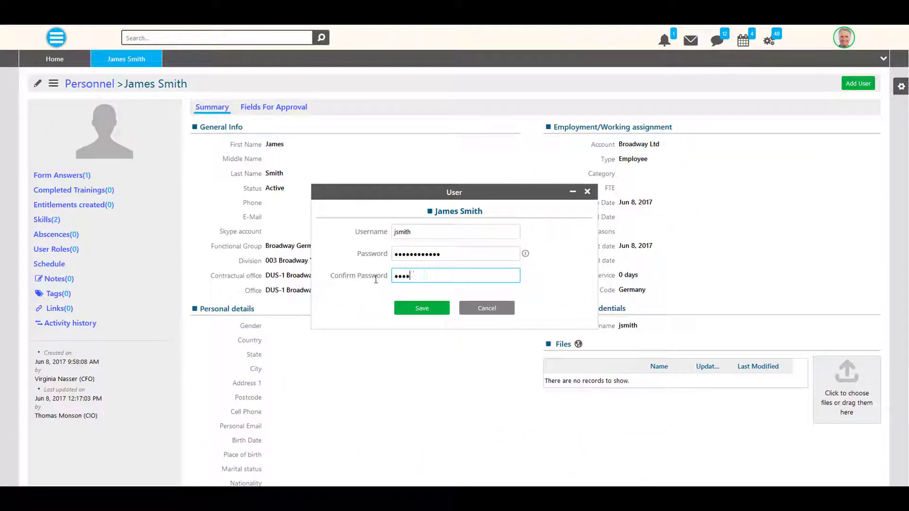
pyautogui.moveTo(474, 255); pyautogui.dragTo(346, 251)
pyautogui.write('•••••••••••••')
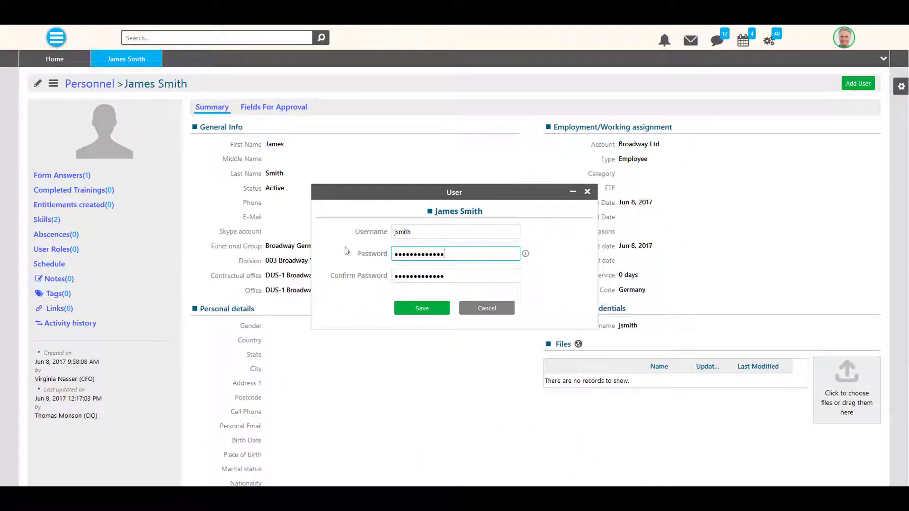
pyautogui.click(432, 310)
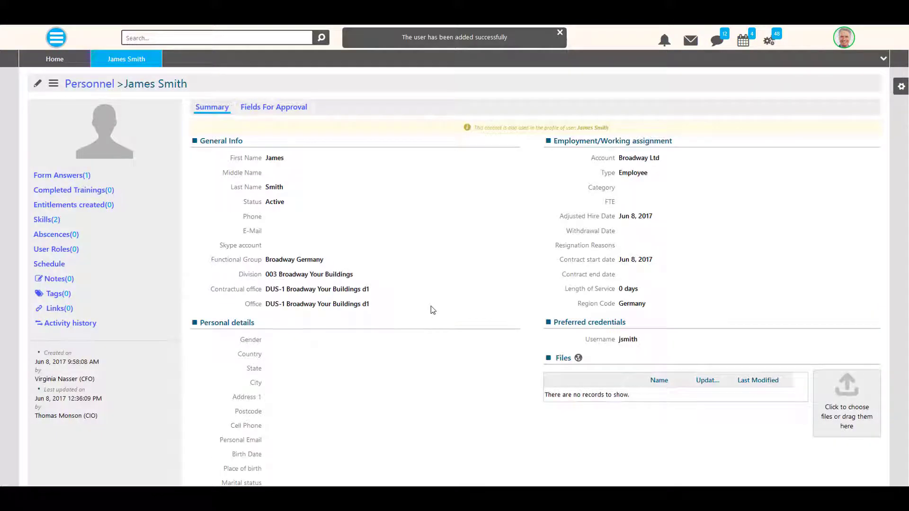
# Step: List all personnel, open the new employee's record from there, and close both pages
pyautogui.click(91, 84)
pyautogui.click(97, 265)
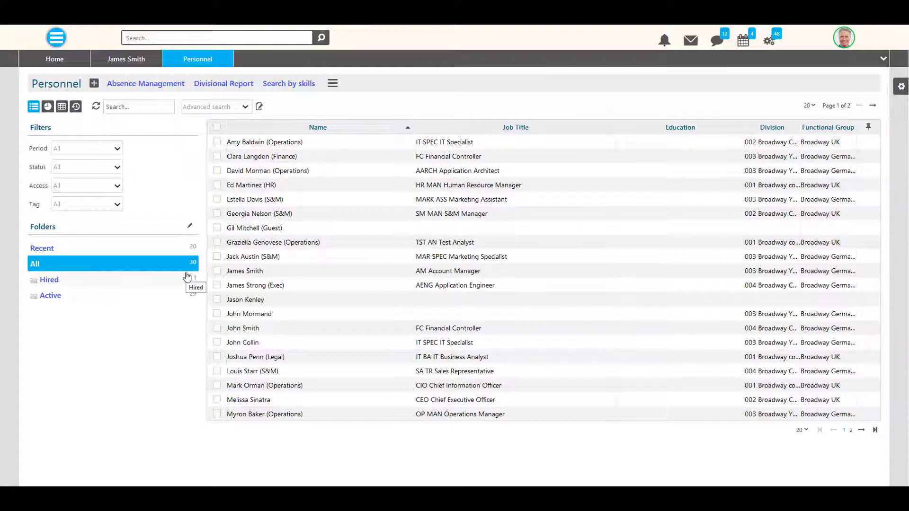
pyautogui.click(258, 273)
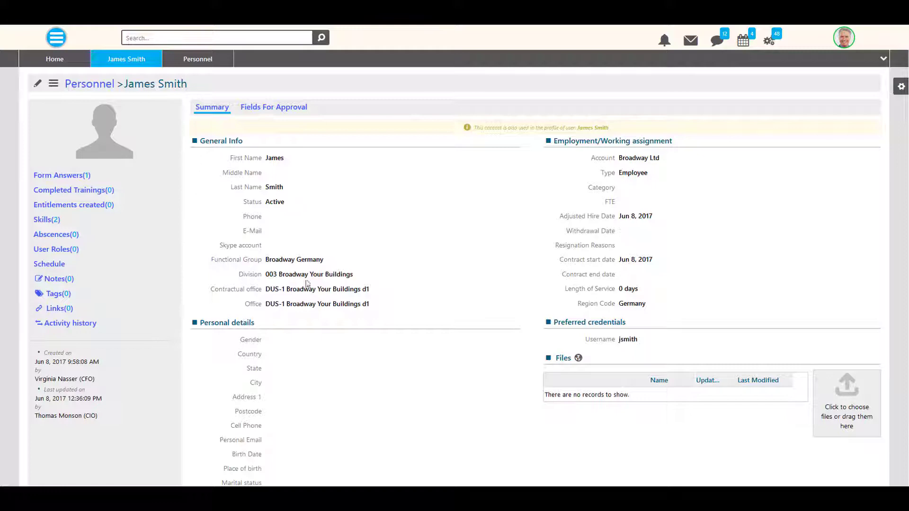
pyautogui.click(229, 57)
pyautogui.click(157, 56)
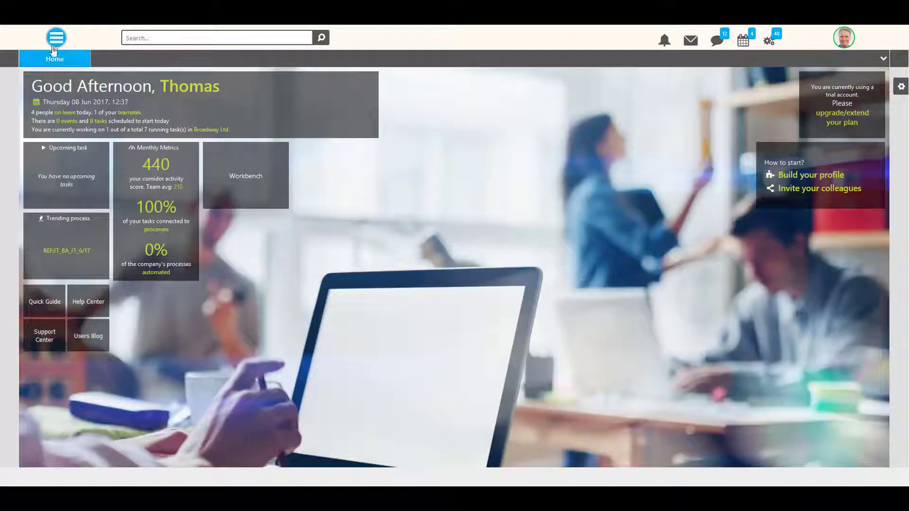
# Step: Open the user management Application Rights and activate all application packages for the new employee's account
pyautogui.click(56, 37)
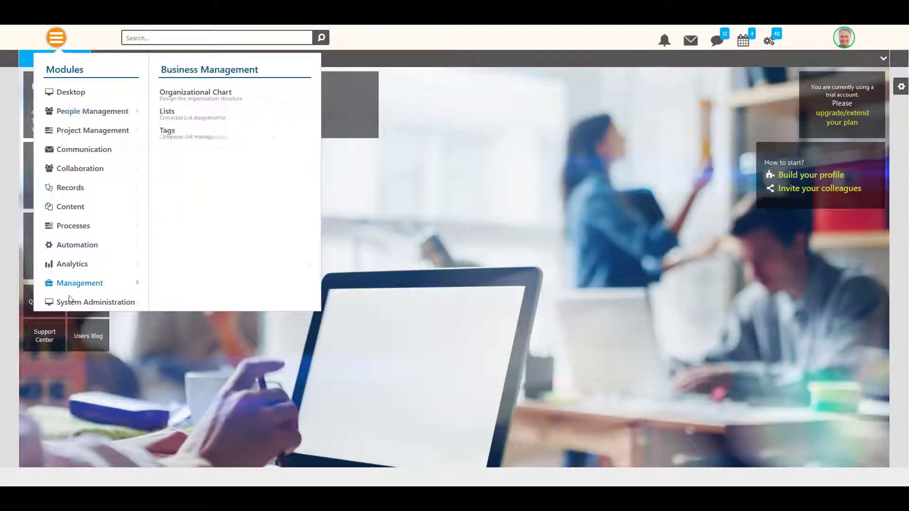
pyautogui.moveTo(71, 303)
pyautogui.moveTo(201, 114)
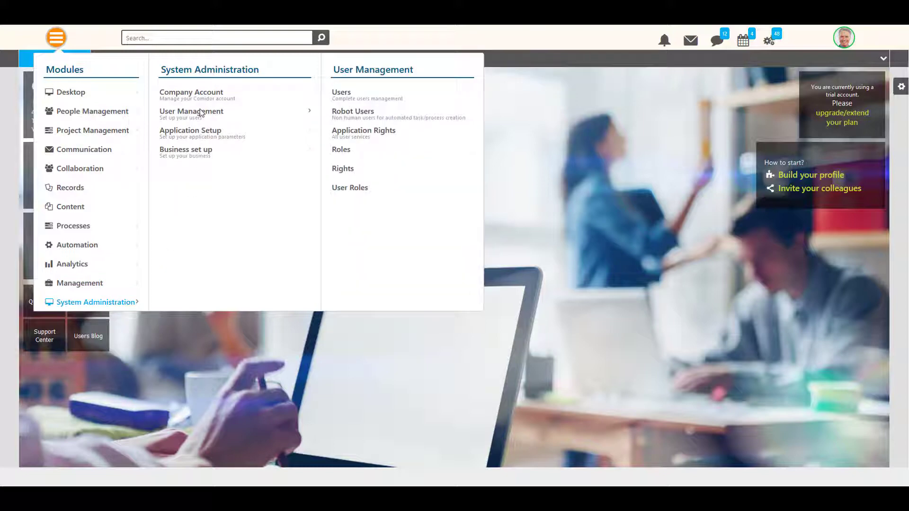
pyautogui.click(351, 130)
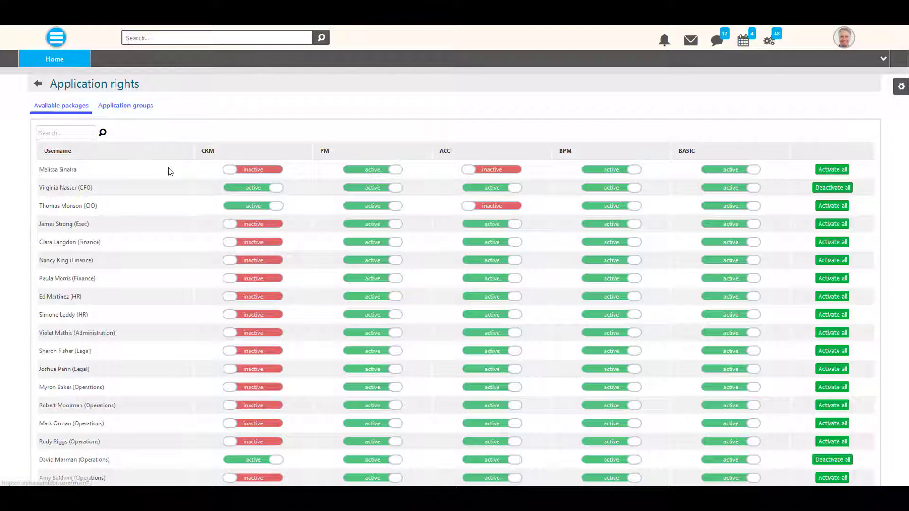
pyautogui.scroll(-3, 175, 187)
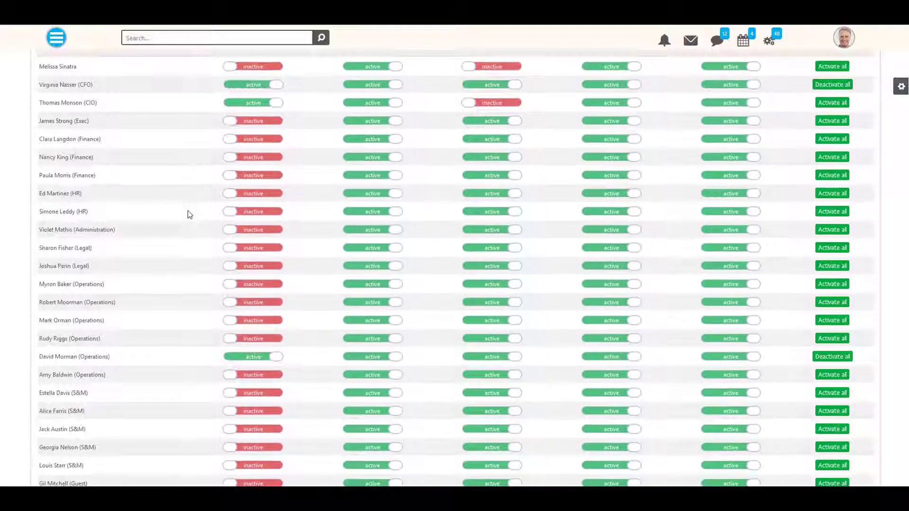
pyautogui.scroll(-1, 193, 223)
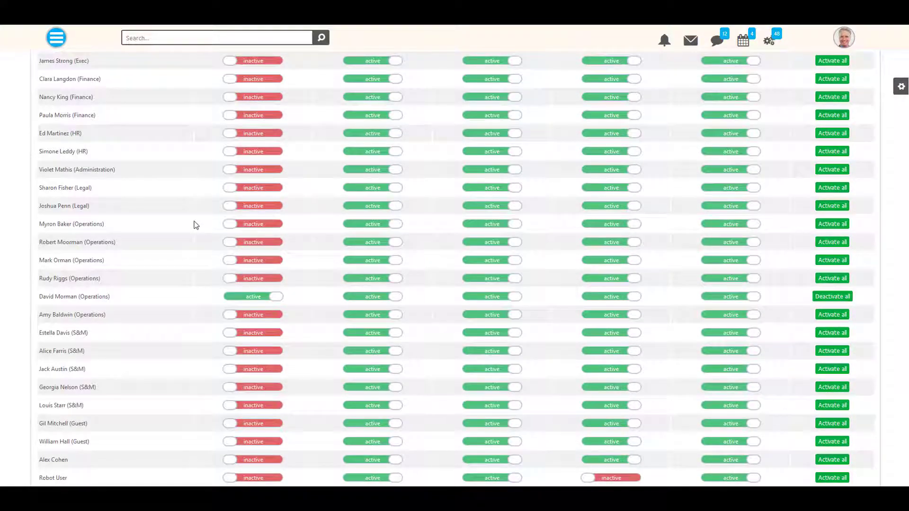
pyautogui.scroll(-2, 194, 224)
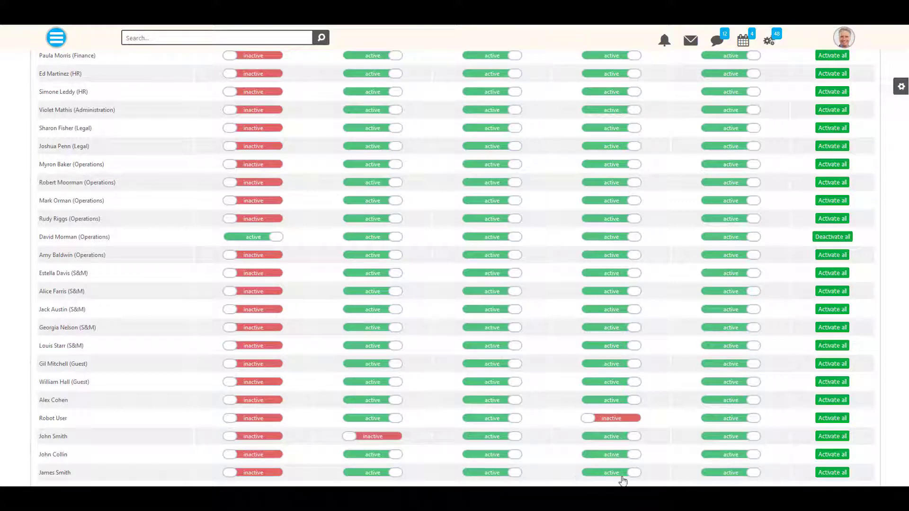
pyautogui.click(828, 472)
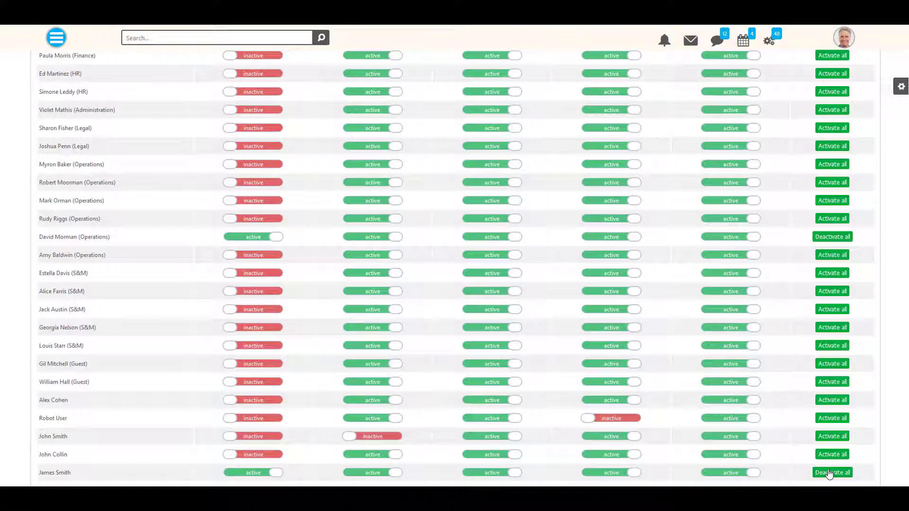
# Step: Examine the existing application groups, their unit rights by category and the option to create a group, and leave Application Rights
pyautogui.scroll(5, 493, 357)
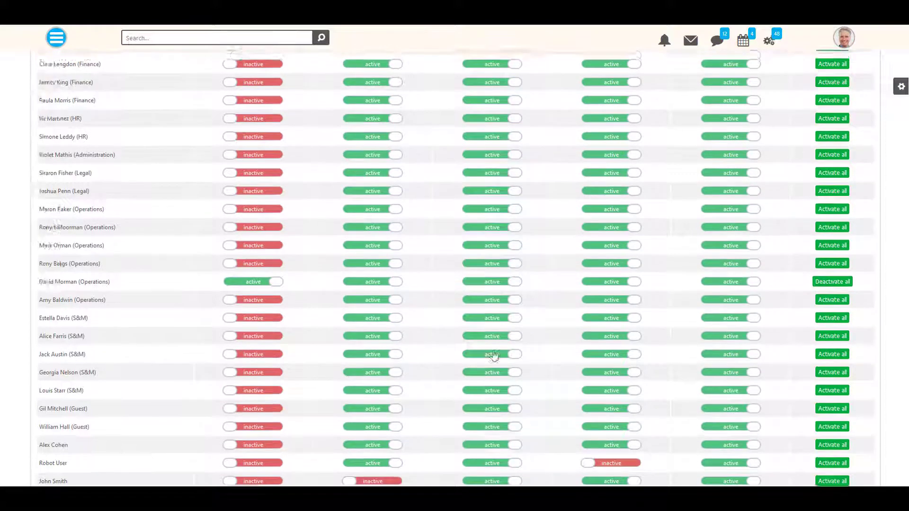
pyautogui.click(126, 101)
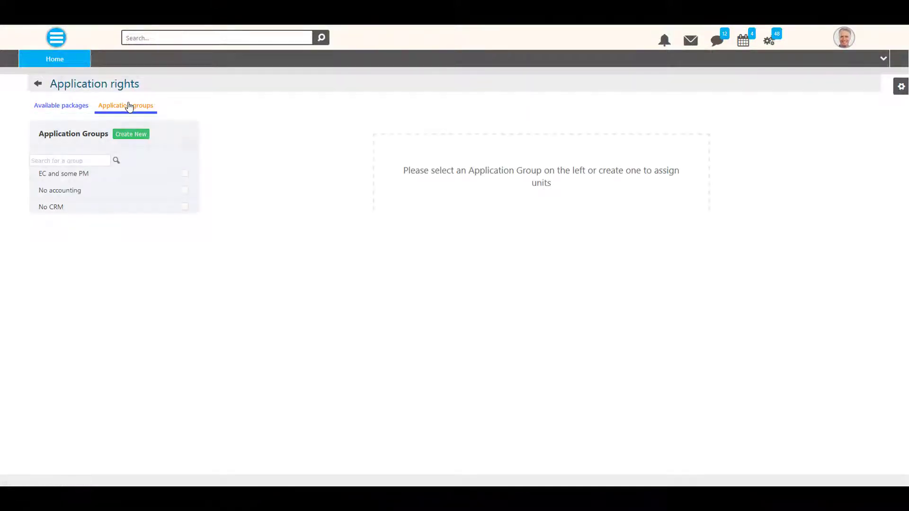
pyautogui.click(184, 174)
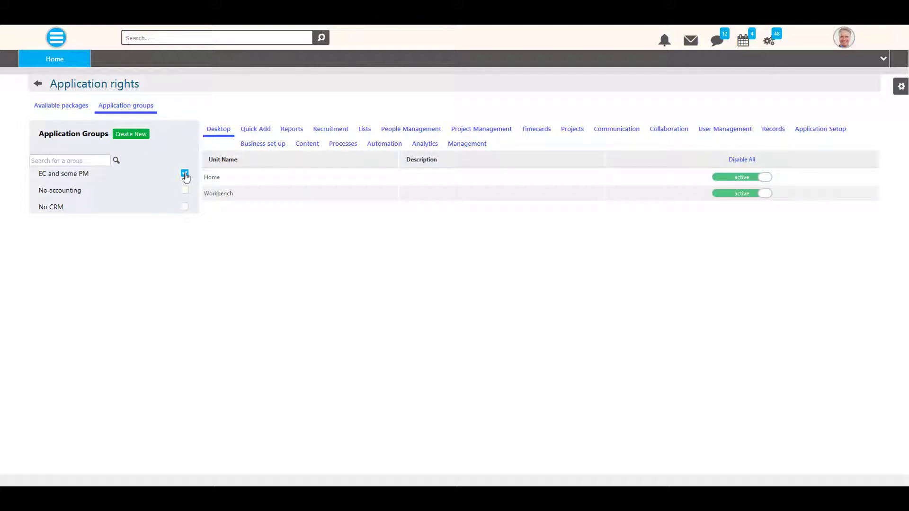
pyautogui.click(185, 190)
pyautogui.click(184, 207)
pyautogui.click(256, 130)
pyautogui.click(292, 130)
pyautogui.click(340, 131)
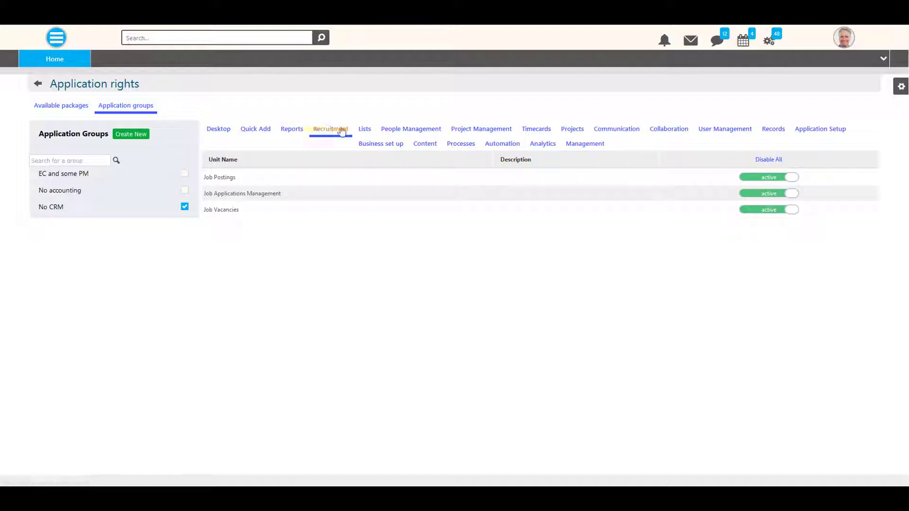
pyautogui.click(363, 130)
pyautogui.click(411, 130)
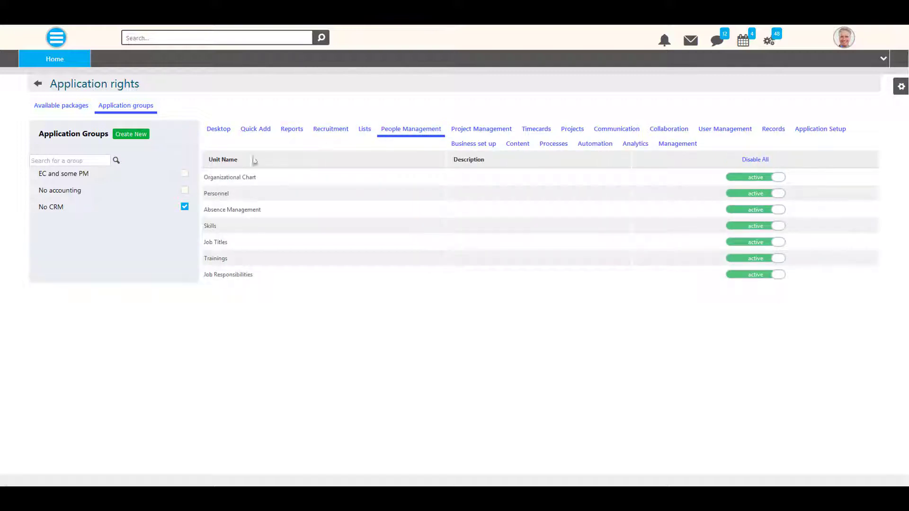
pyautogui.click(130, 136)
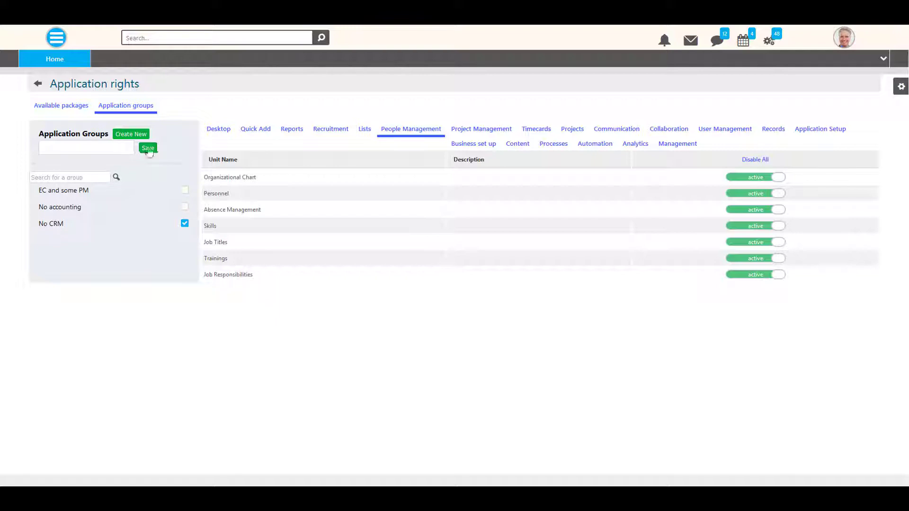
pyautogui.click(38, 83)
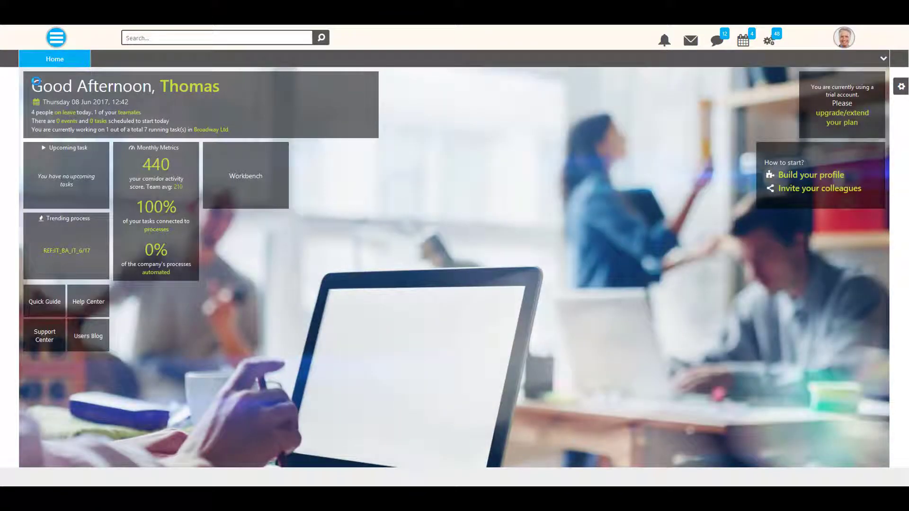
# Step: Open the Organizational Chart from the business management module
pyautogui.click(56, 38)
pyautogui.moveTo(80, 282)
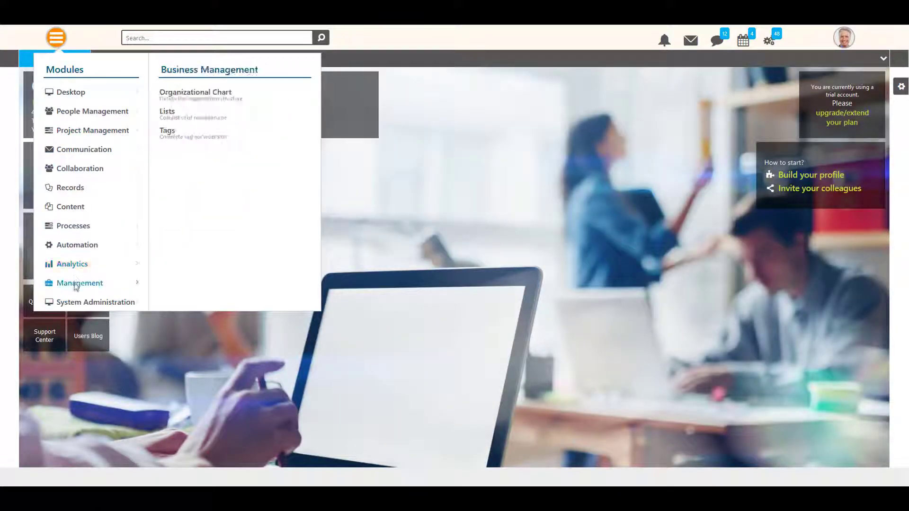
pyautogui.click(176, 97)
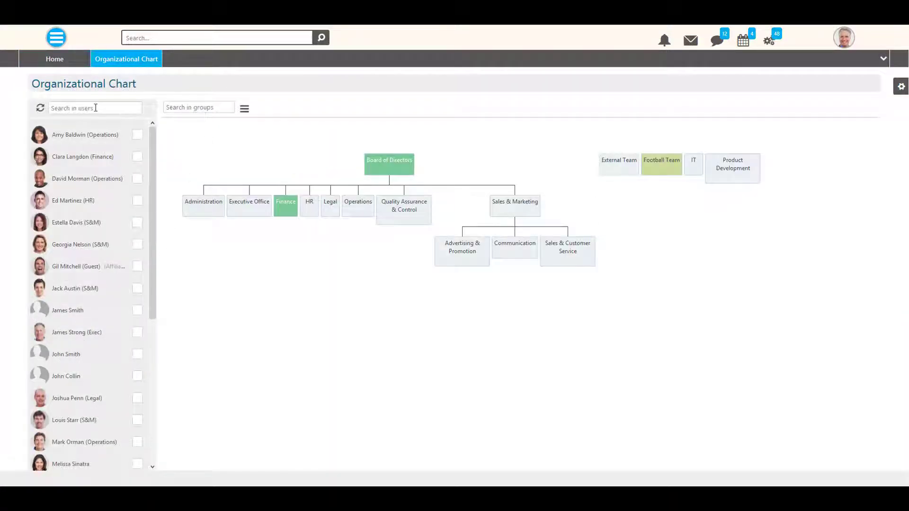
pyautogui.click(243, 110)
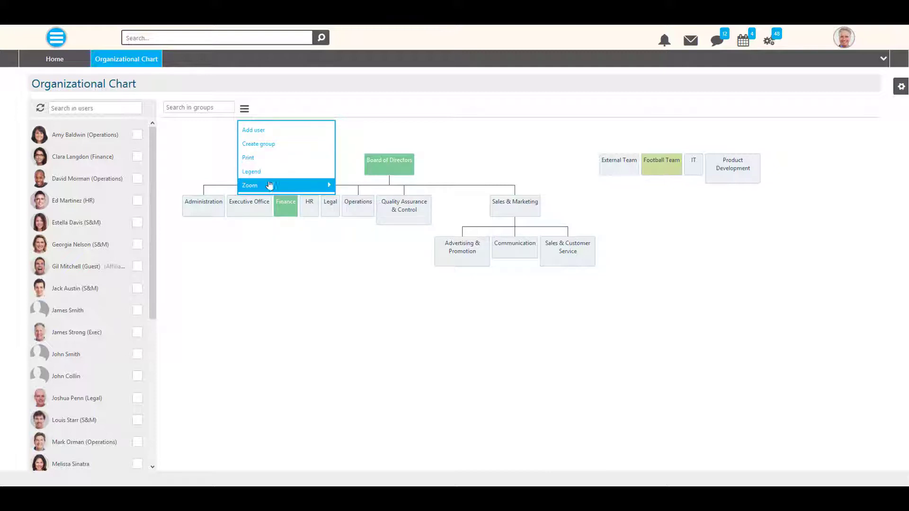
pyautogui.moveTo(267, 186)
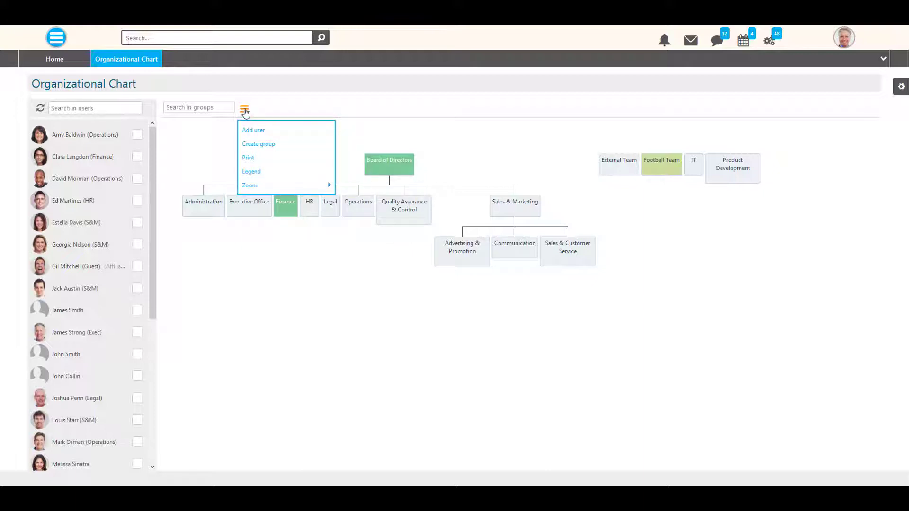
pyautogui.moveTo(241, 112)
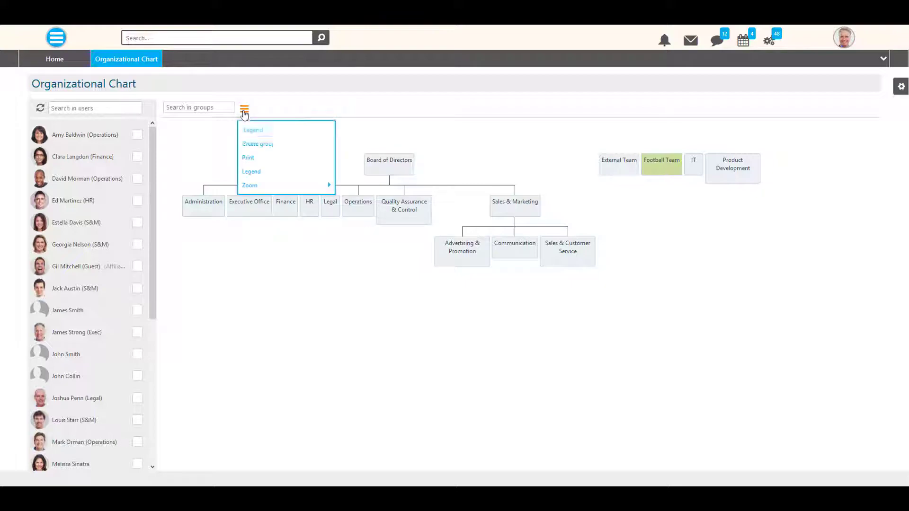
pyautogui.click(253, 142)
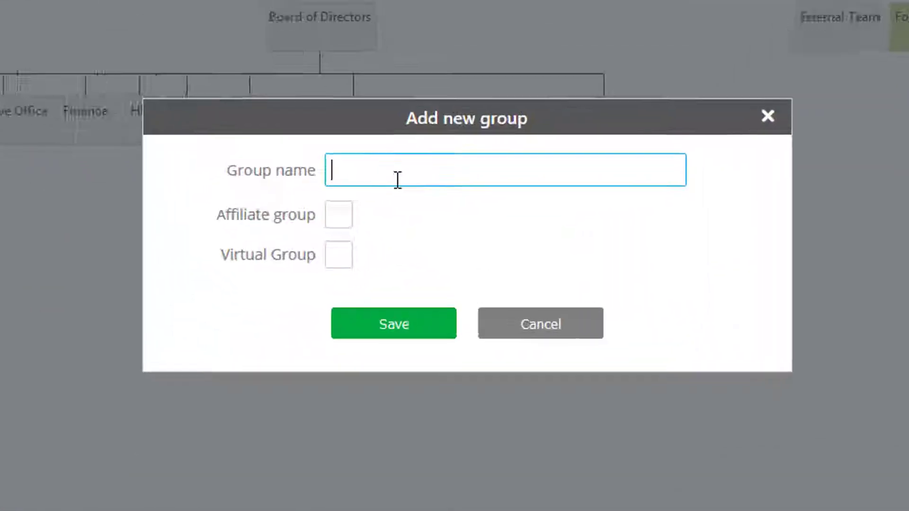
pyautogui.write('New group')
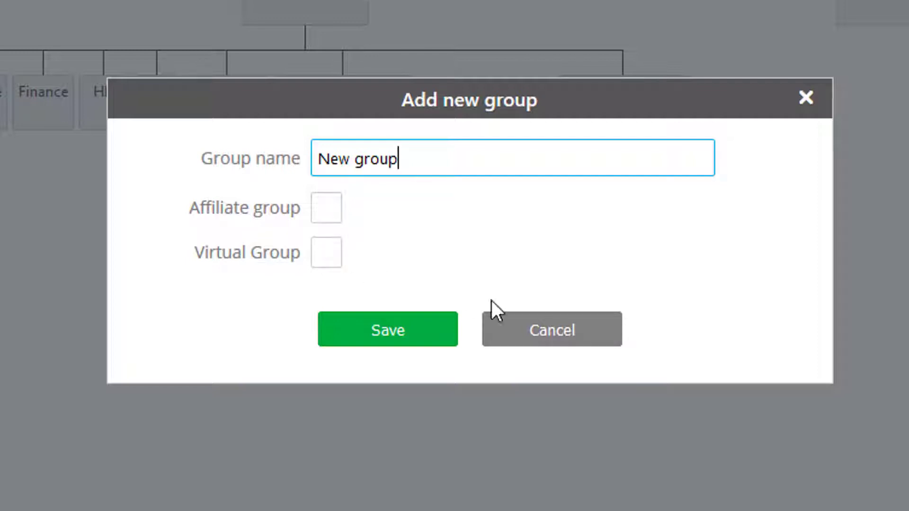
pyautogui.click(563, 337)
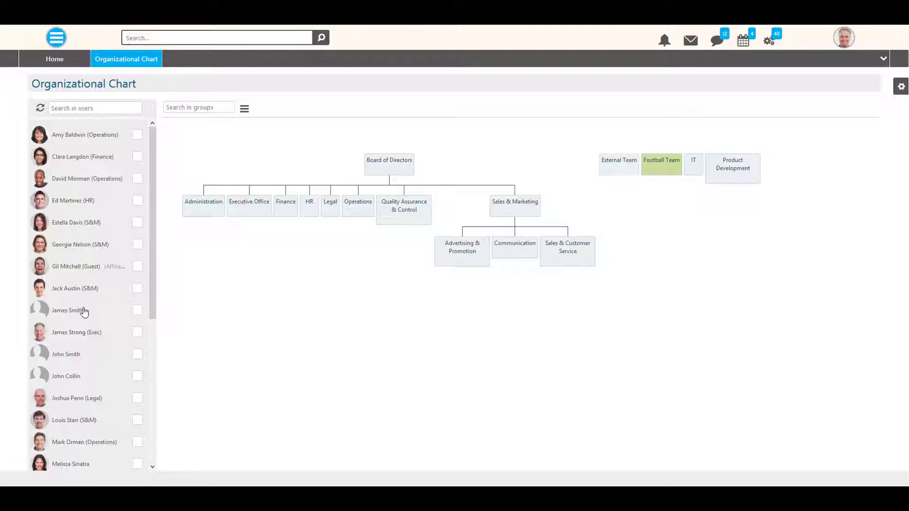
# Step: Add the new employee to the IT group in the chart, close its member list and open the group's options
pyautogui.moveTo(84, 312); pyautogui.dragTo(695, 164)
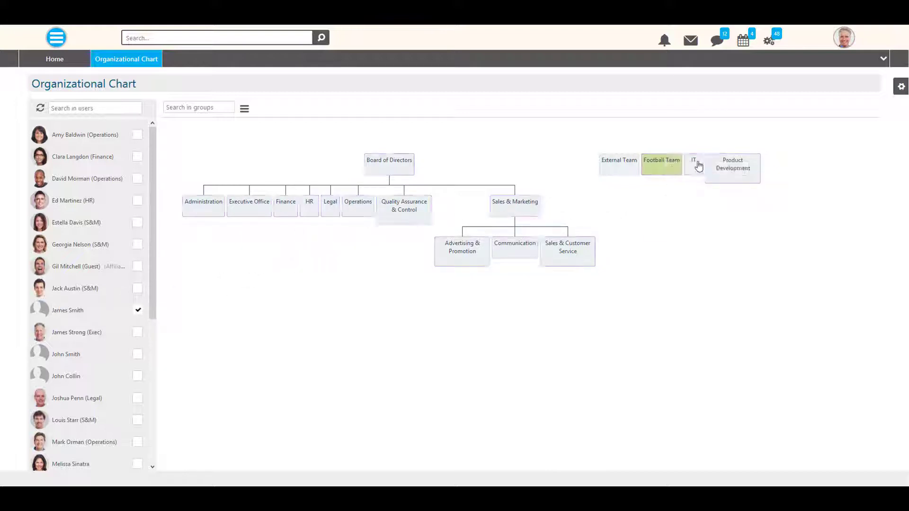
pyautogui.click(697, 164)
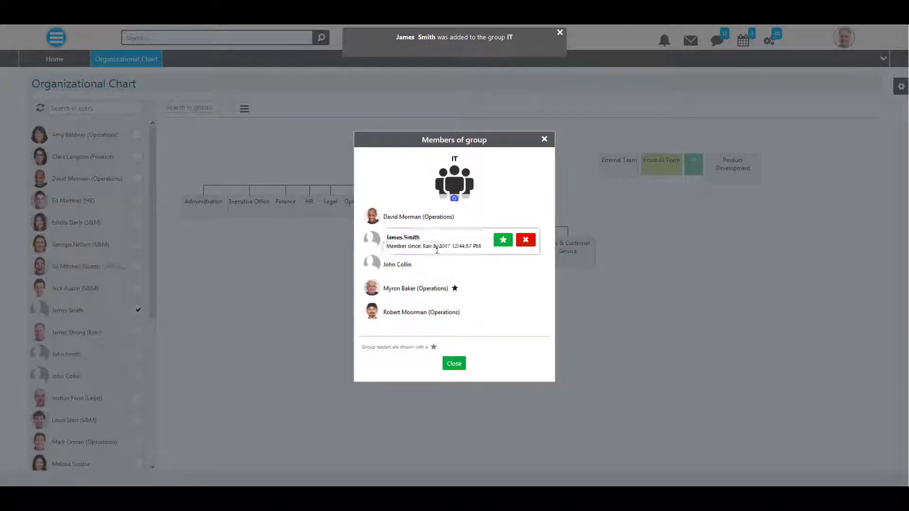
pyautogui.moveTo(503, 240)
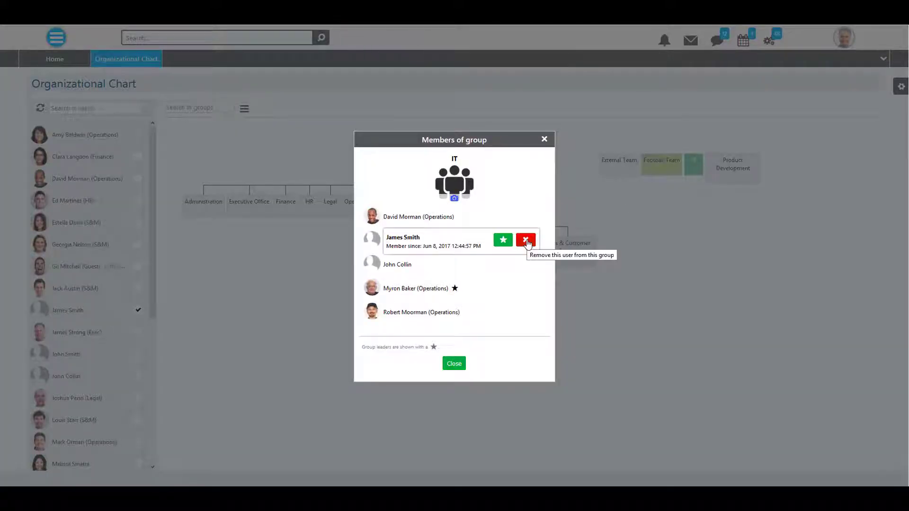
pyautogui.click(454, 364)
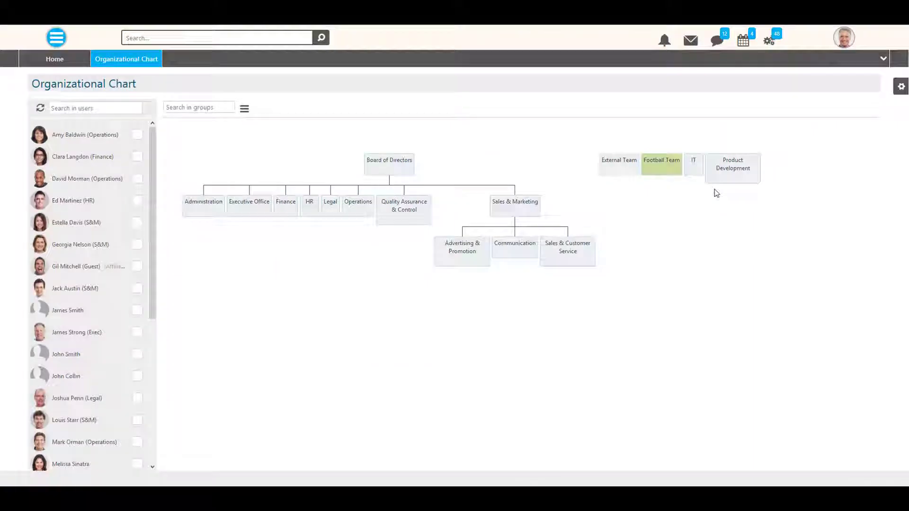
pyautogui.moveTo(694, 171)
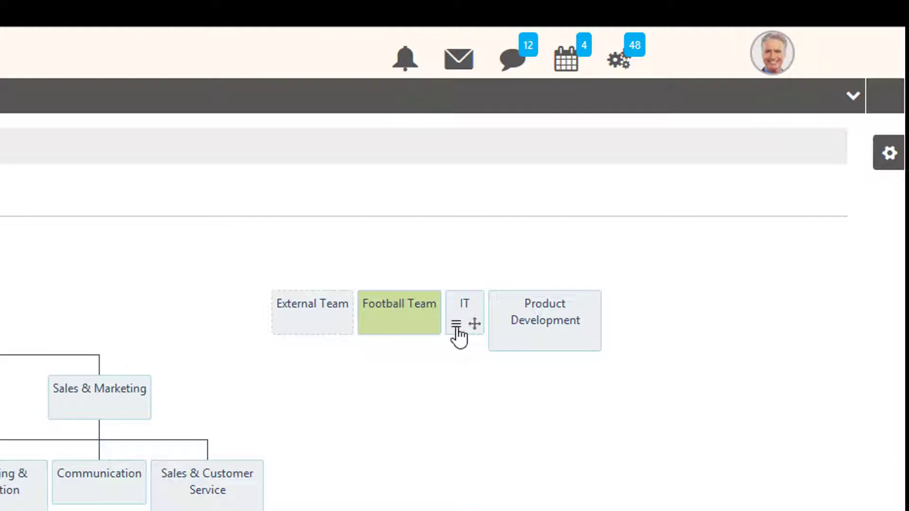
pyautogui.click(457, 326)
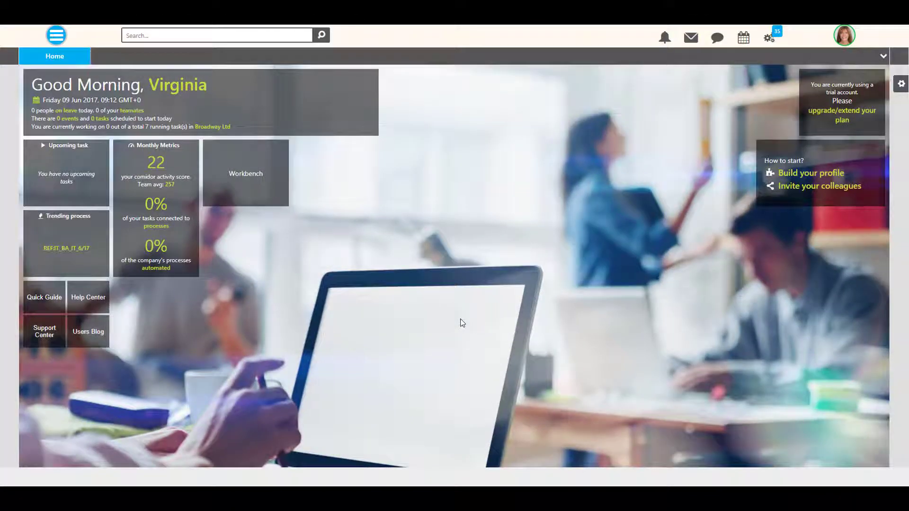
# Step: Open the Personnel list and bring up the Divisional Report from it
pyautogui.click(55, 34)
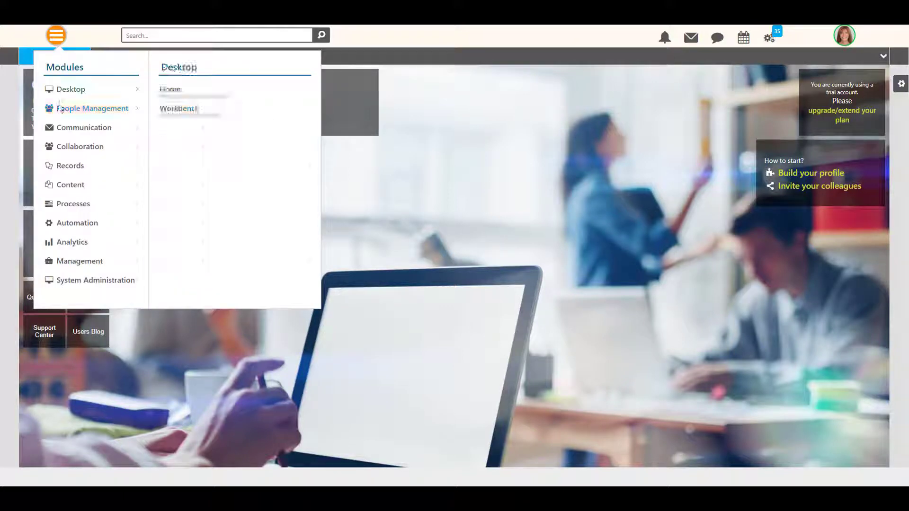
pyautogui.moveTo(60, 109)
pyautogui.click(173, 108)
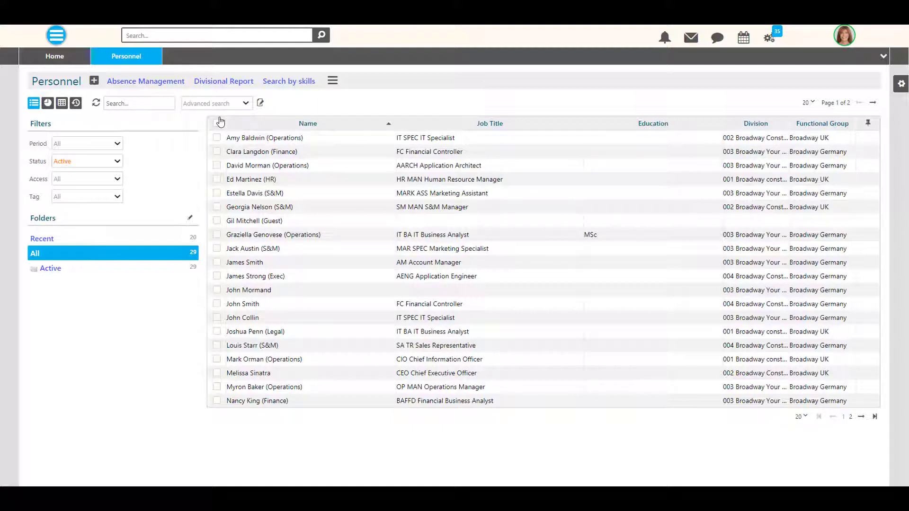
pyautogui.click(220, 85)
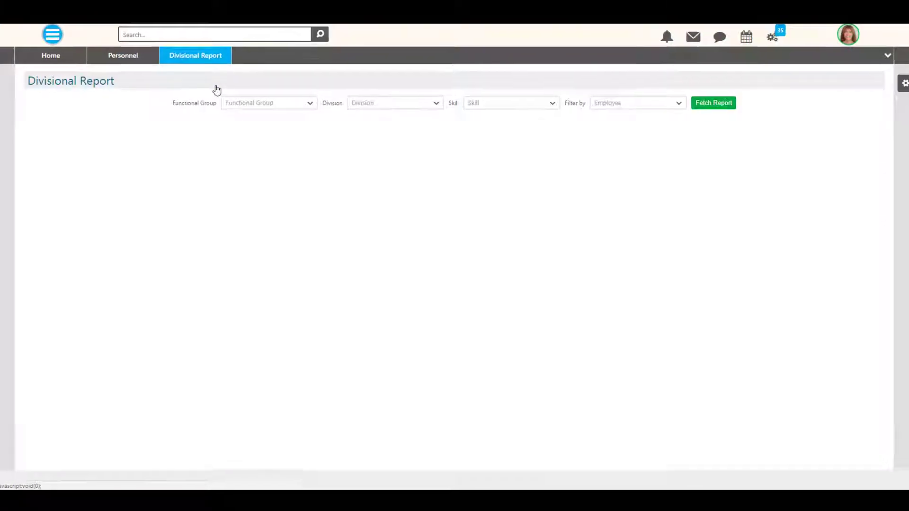
# Step: Fetch the divisional report for functional group Broadway Germany, division 003 Broadway Your Buildings and skill Accounting, and close the report
pyautogui.click(257, 105)
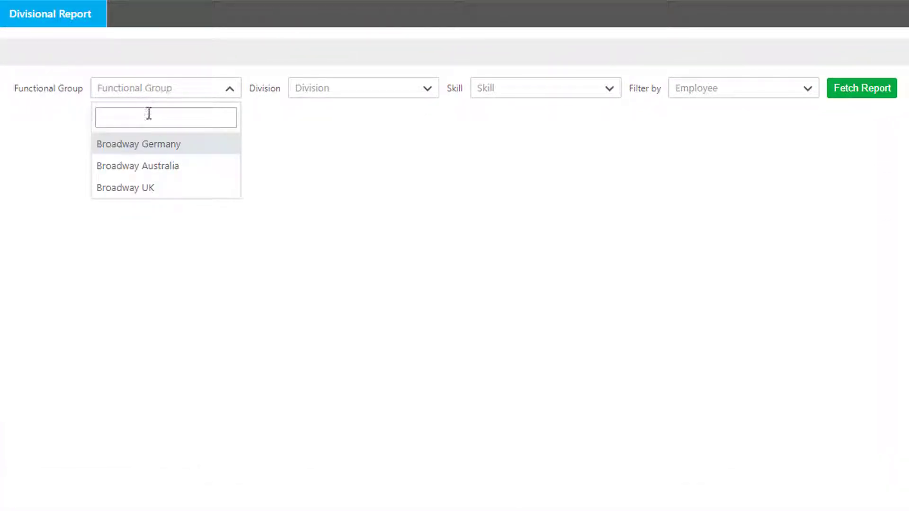
pyautogui.click(153, 144)
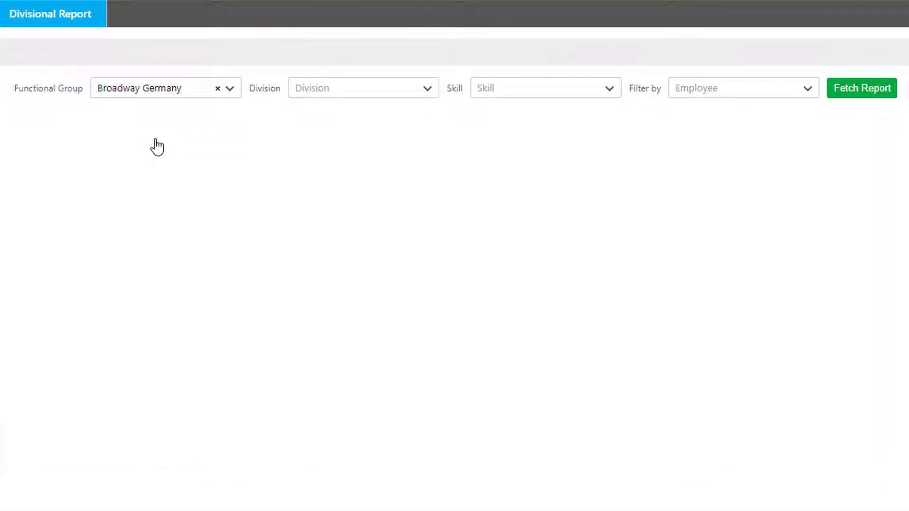
pyautogui.click(341, 89)
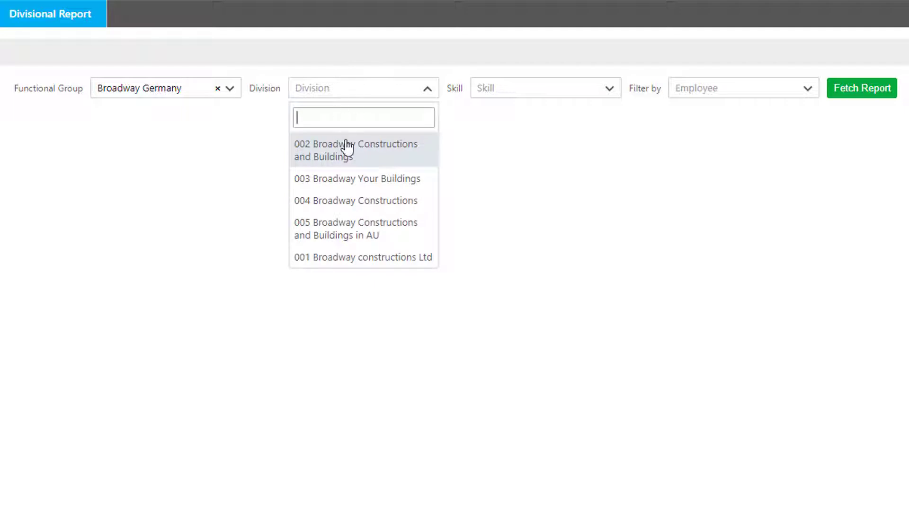
pyautogui.click(331, 179)
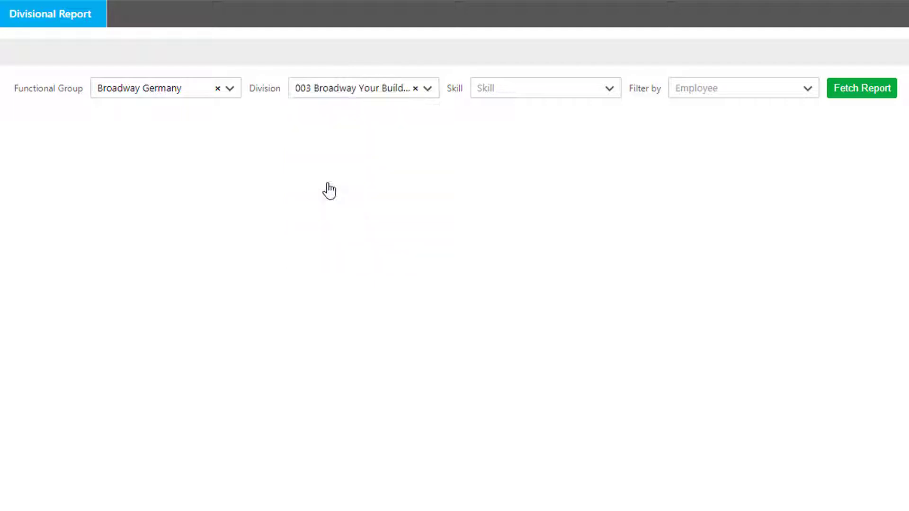
pyautogui.click(564, 93)
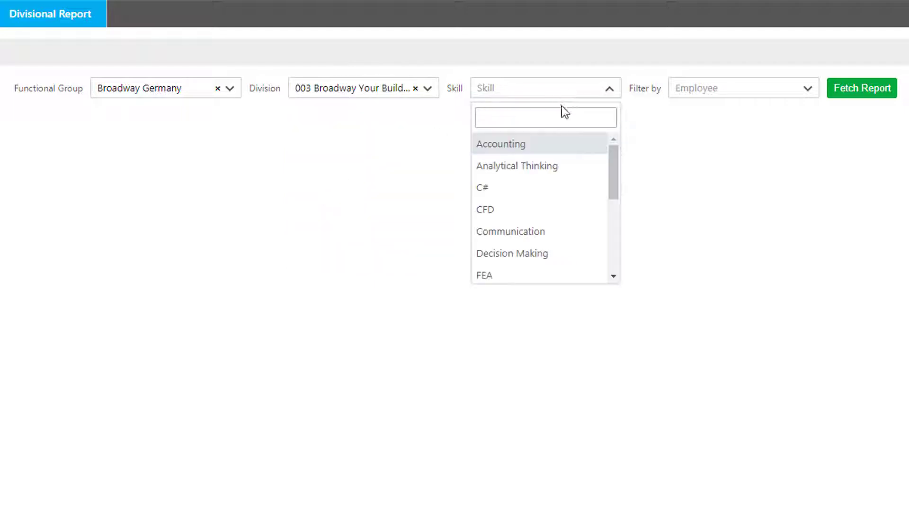
pyautogui.click(547, 145)
pyautogui.click(866, 87)
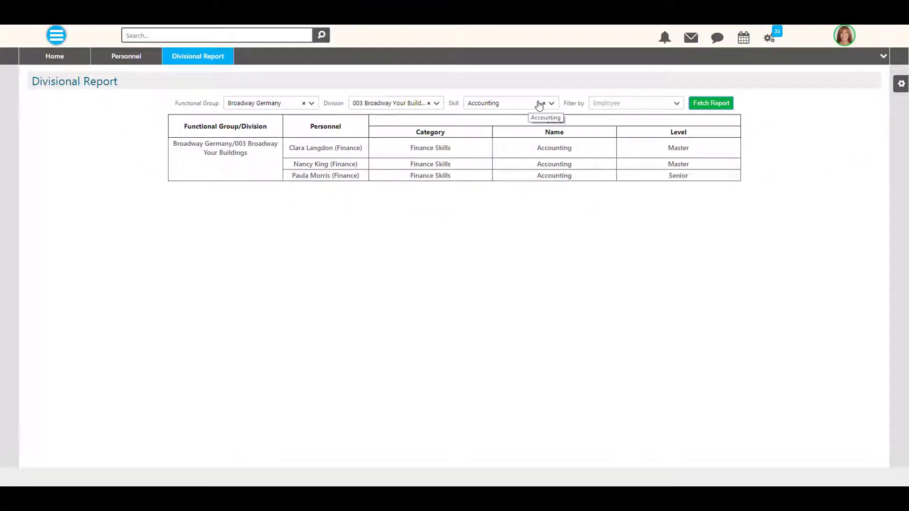
pyautogui.click(229, 54)
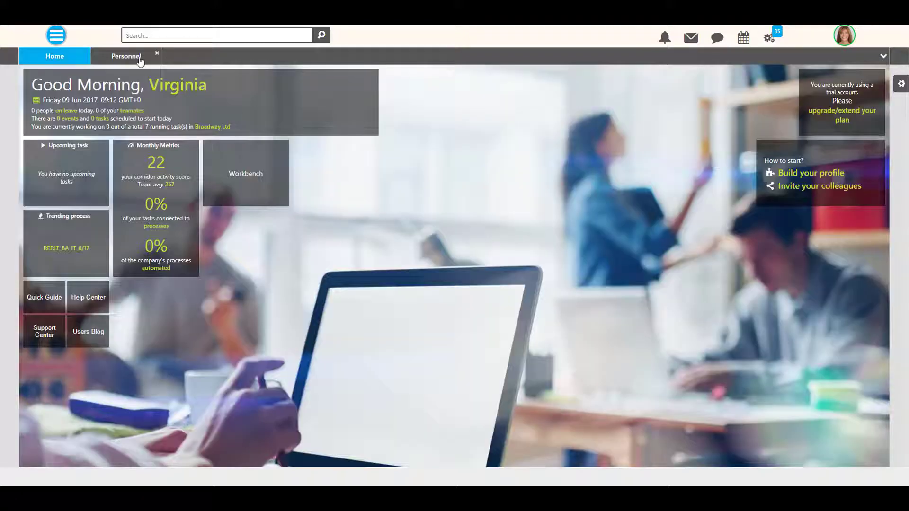
# Step: Open Search by skills from Personnel and filter by Broadway Germany, division 003 Broadway Your Buildings and job title IT SPEC \ IT Specialist
pyautogui.click(140, 61)
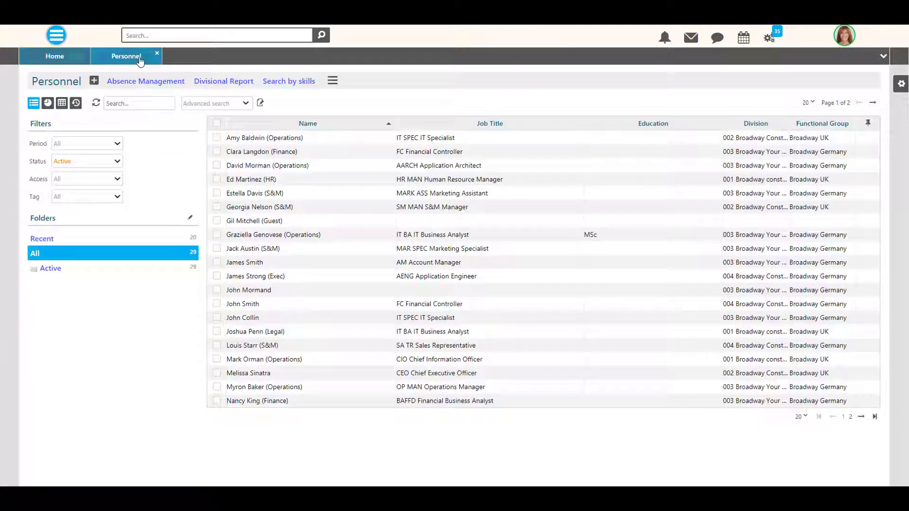
pyautogui.click(288, 81)
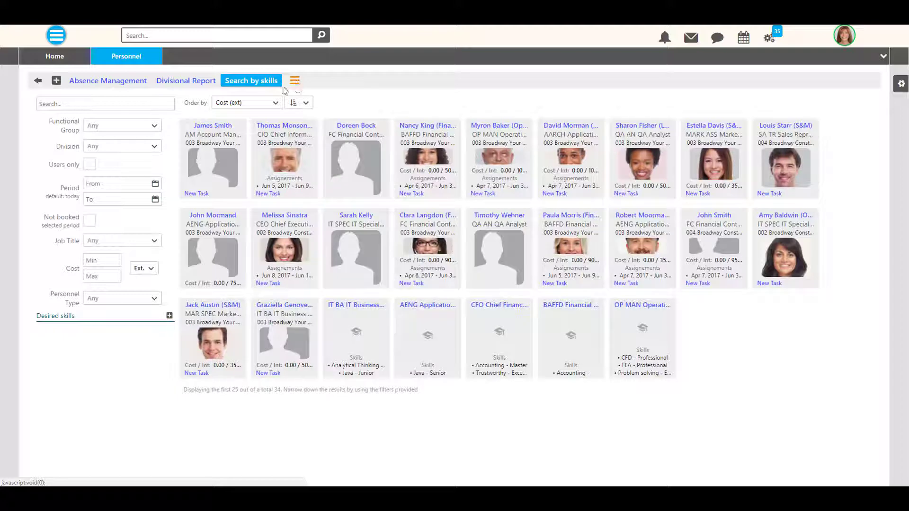
pyautogui.click(151, 128)
pyautogui.click(128, 160)
pyautogui.click(155, 148)
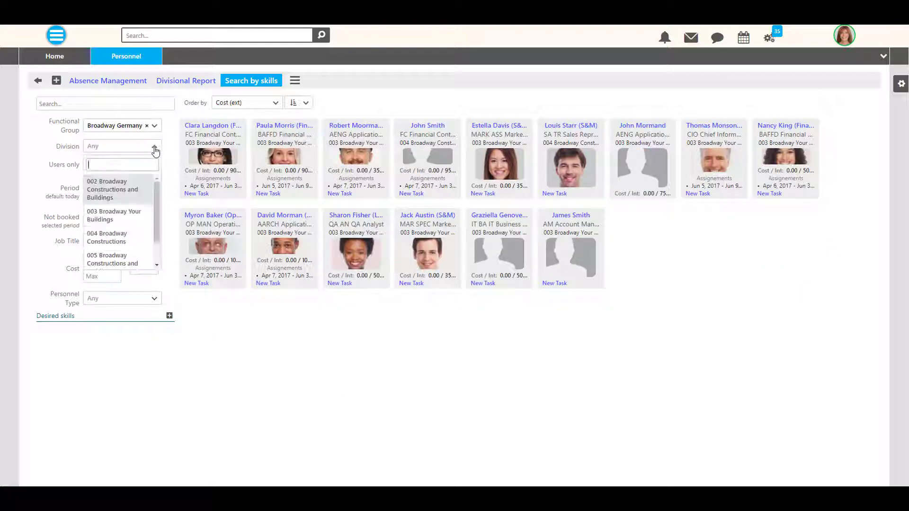
pyautogui.click(129, 214)
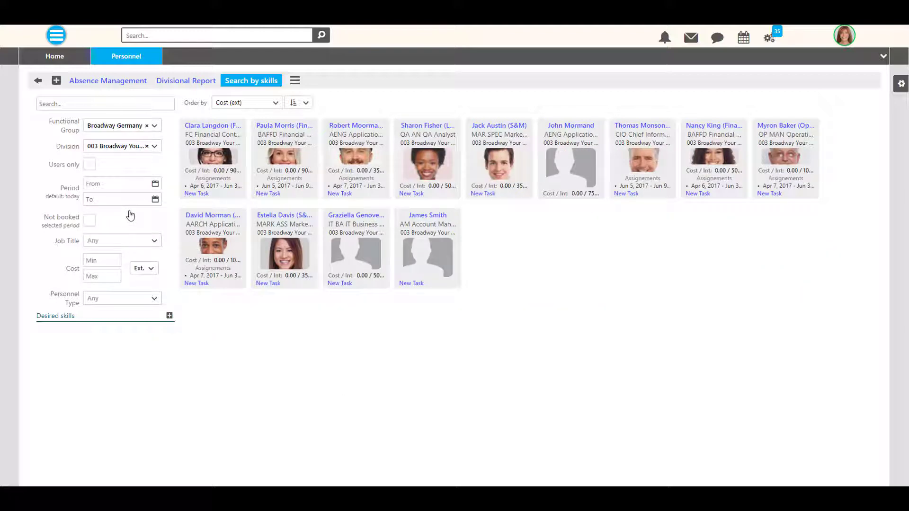
pyautogui.click(153, 242)
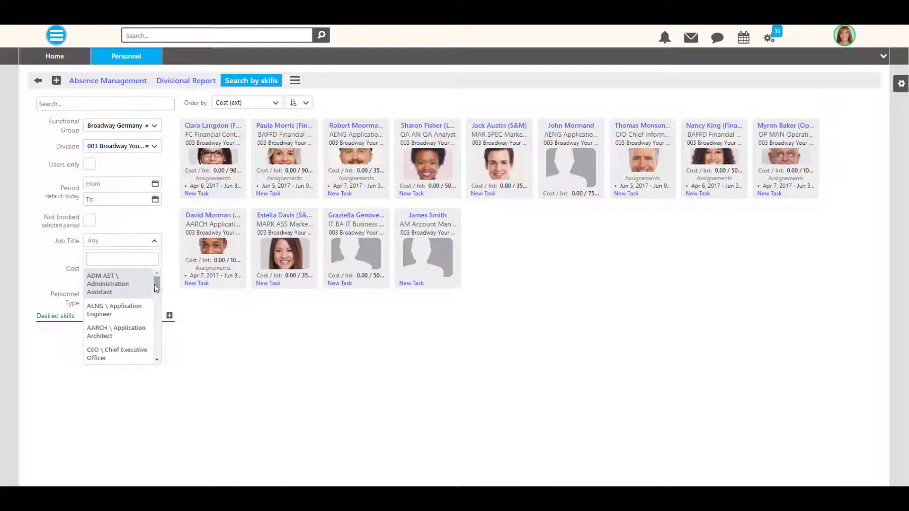
pyautogui.moveTo(156, 287); pyautogui.dragTo(153, 334)
pyautogui.click(142, 277)
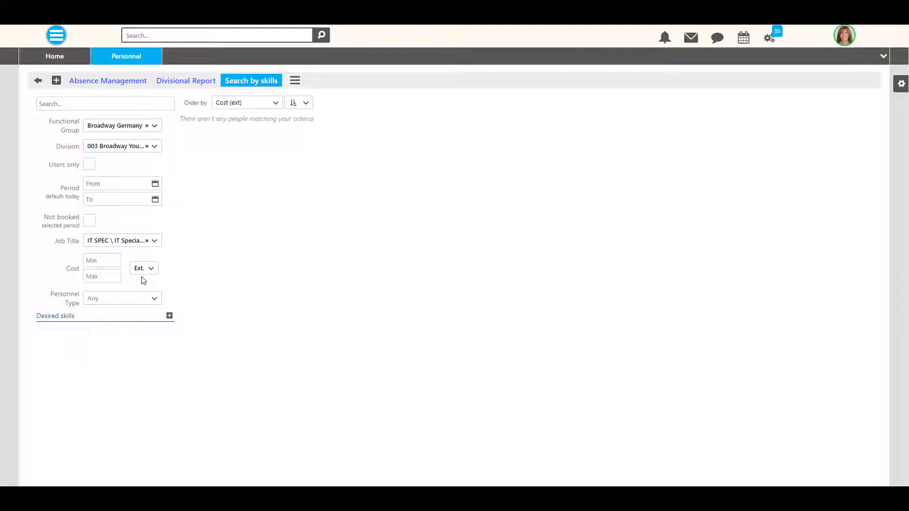
# Step: Clear the job title, division and functional group filters of the skills search
pyautogui.click(157, 241)
pyautogui.click(147, 240)
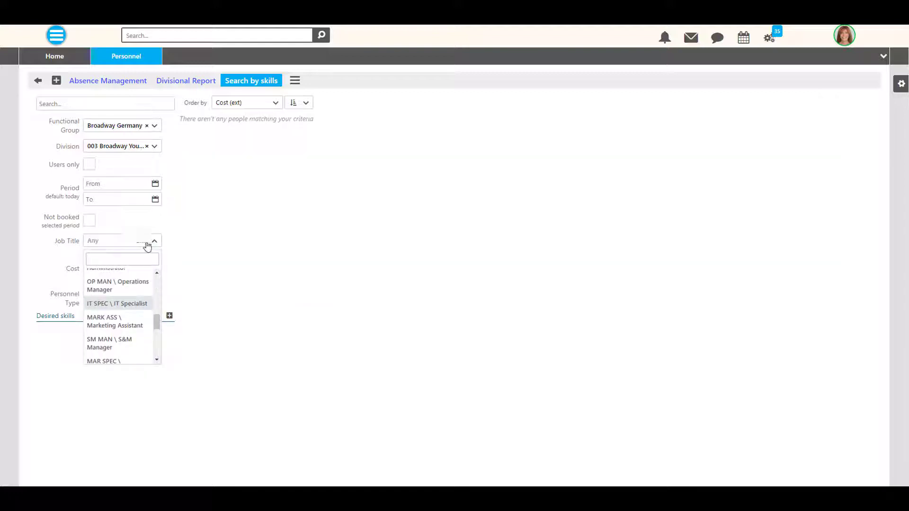
pyautogui.click(148, 145)
pyautogui.click(147, 126)
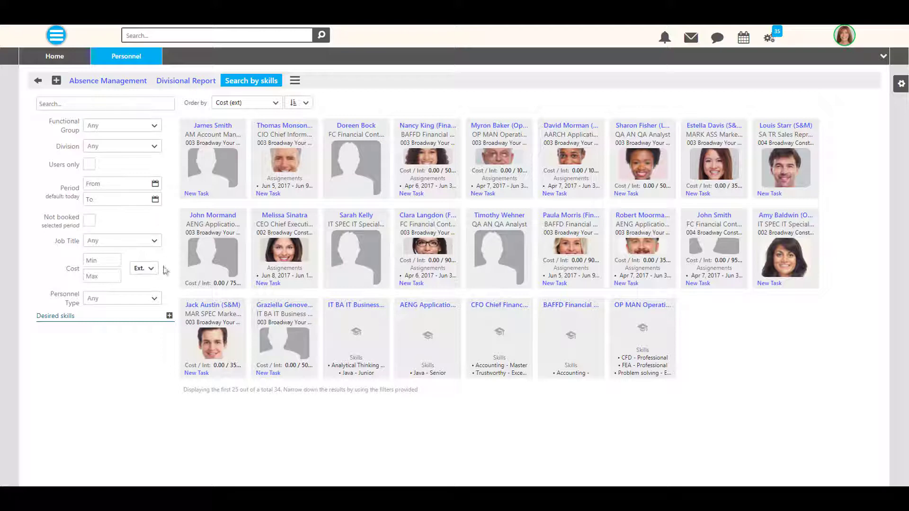
# Step: Search for personnel with the desired skill IT Skills \ Java and return to the Personnel list
pyautogui.click(169, 316)
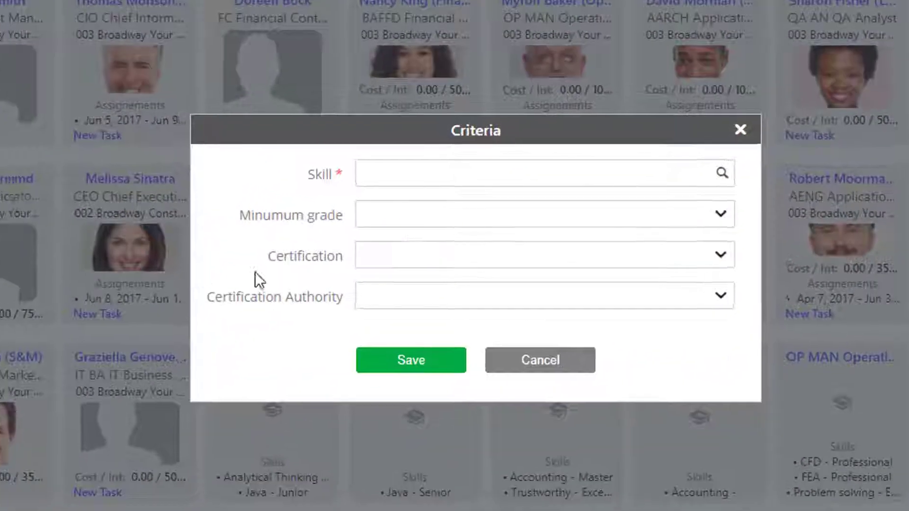
pyautogui.click(735, 173)
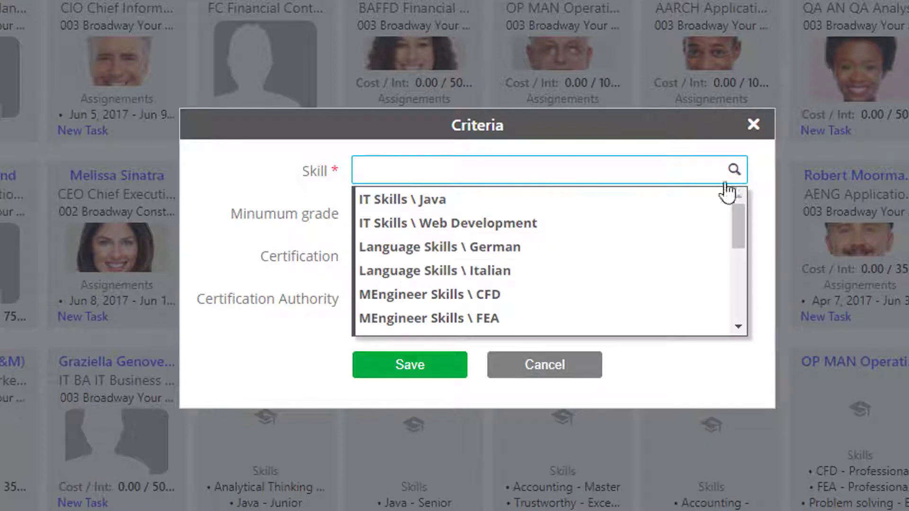
pyautogui.click(718, 199)
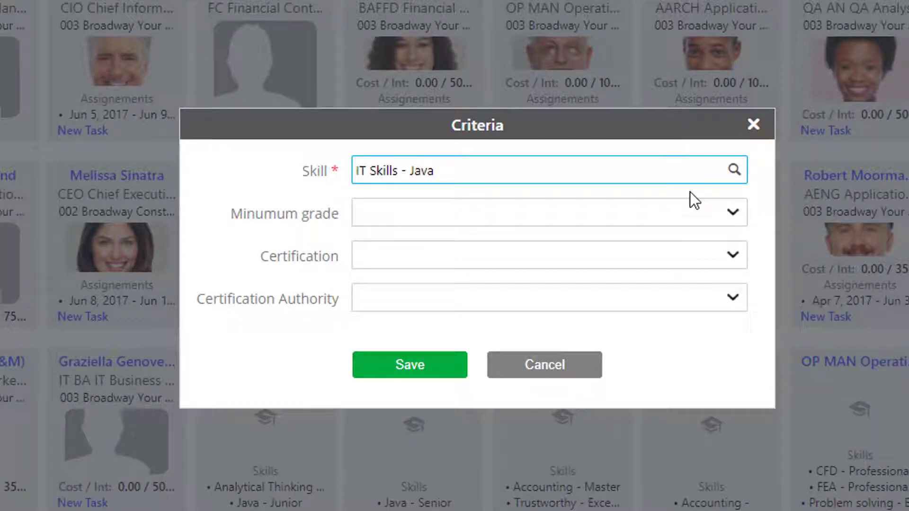
pyautogui.click(426, 366)
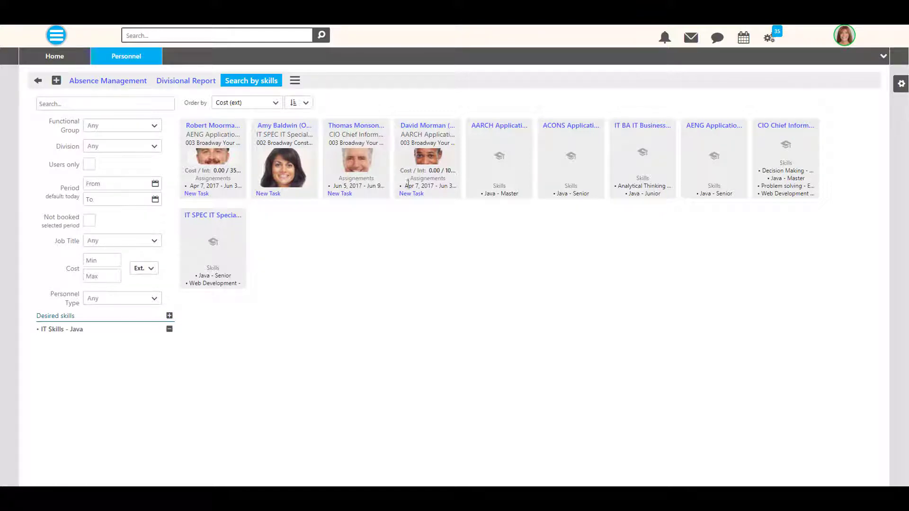
pyautogui.click(335, 195)
pyautogui.click(890, 468)
pyautogui.click(39, 80)
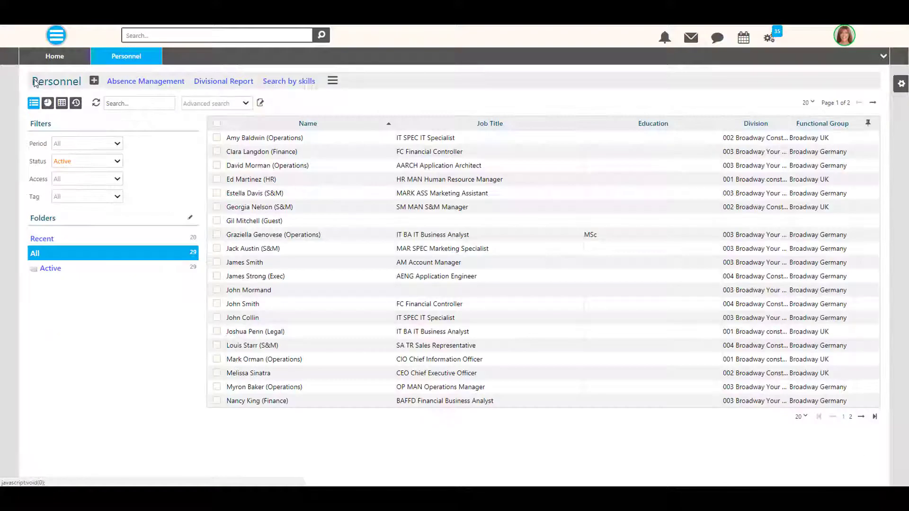
# Step: Examine the Finance Skills folder in Skills Management and the first listed employee's record, and close both
pyautogui.click(333, 81)
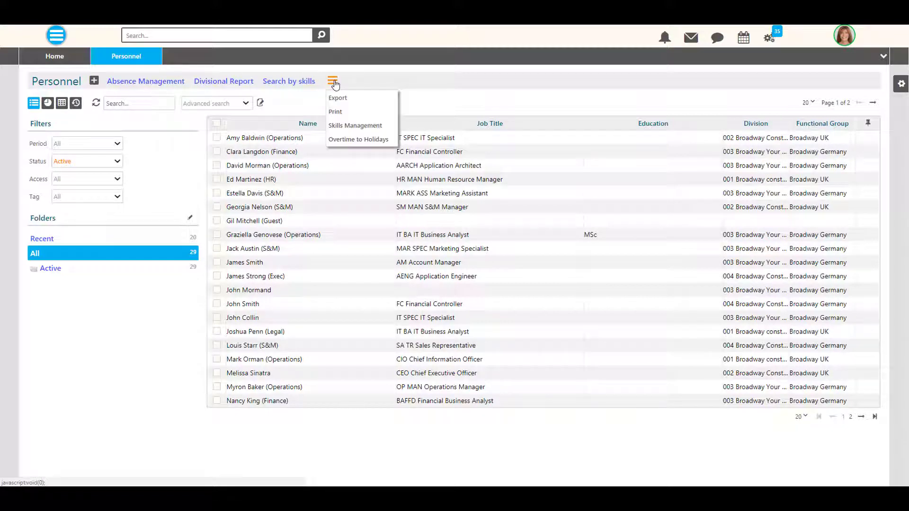
pyautogui.click(355, 125)
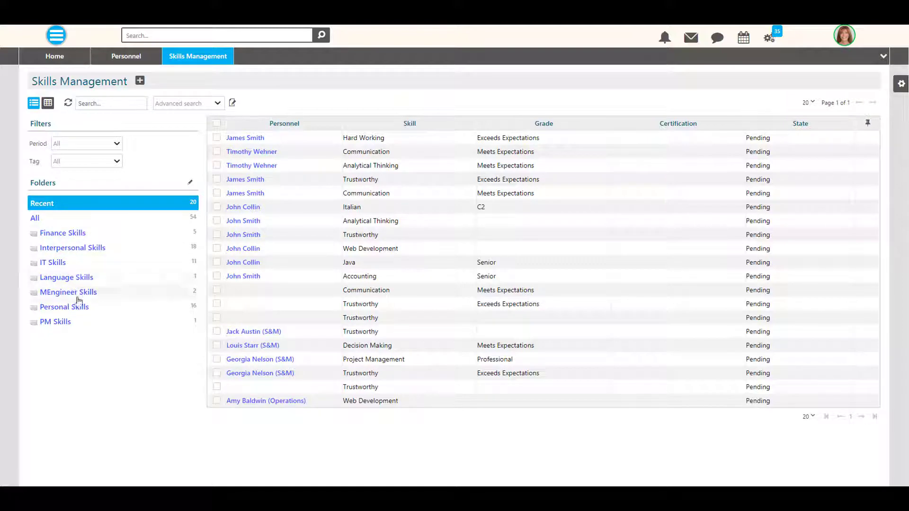
pyautogui.click(67, 237)
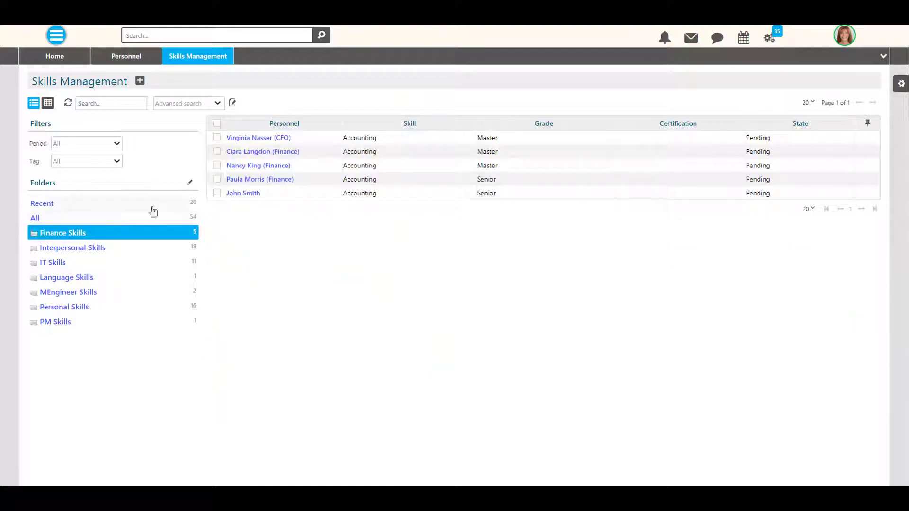
pyautogui.click(259, 139)
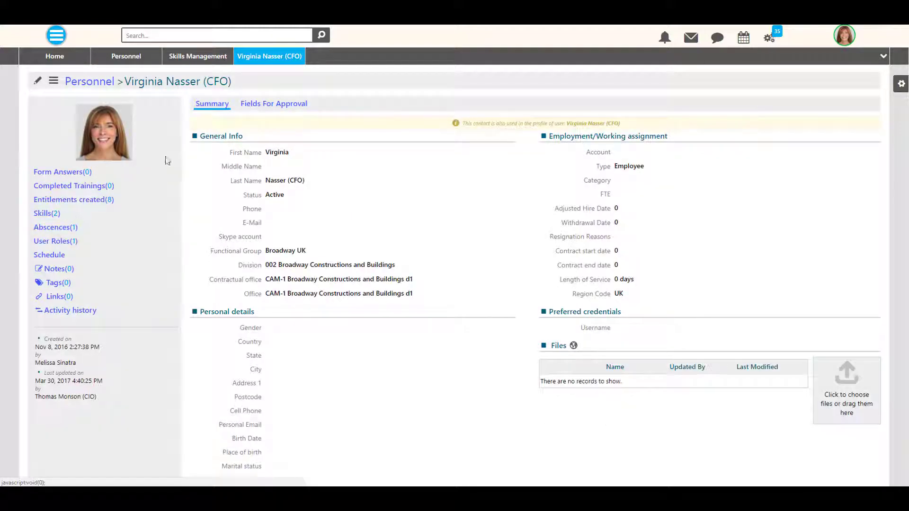
pyautogui.click(296, 56)
pyautogui.click(228, 54)
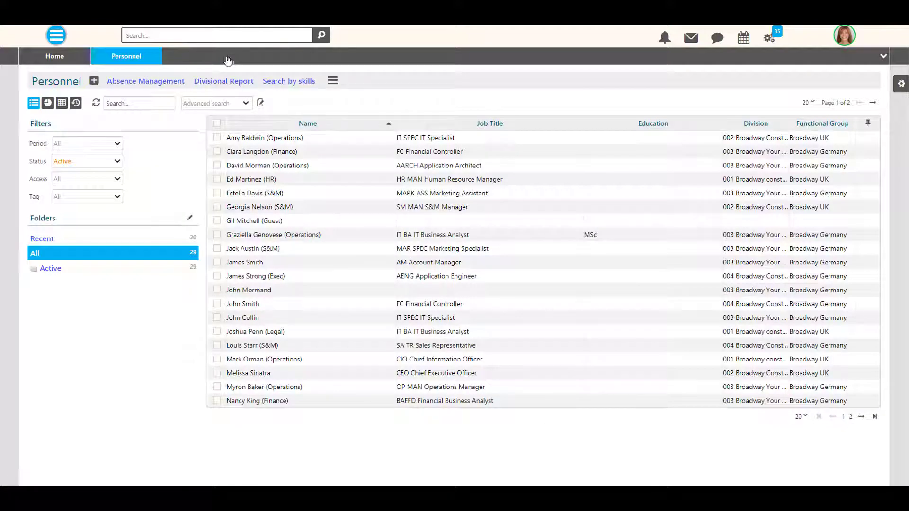
# Step: Open Overtime to Holidays and choose functional group Broadway Germany and division 003 Broadway Your Buildings, leaving role and personnel empty
pyautogui.click(333, 80)
pyautogui.click(366, 139)
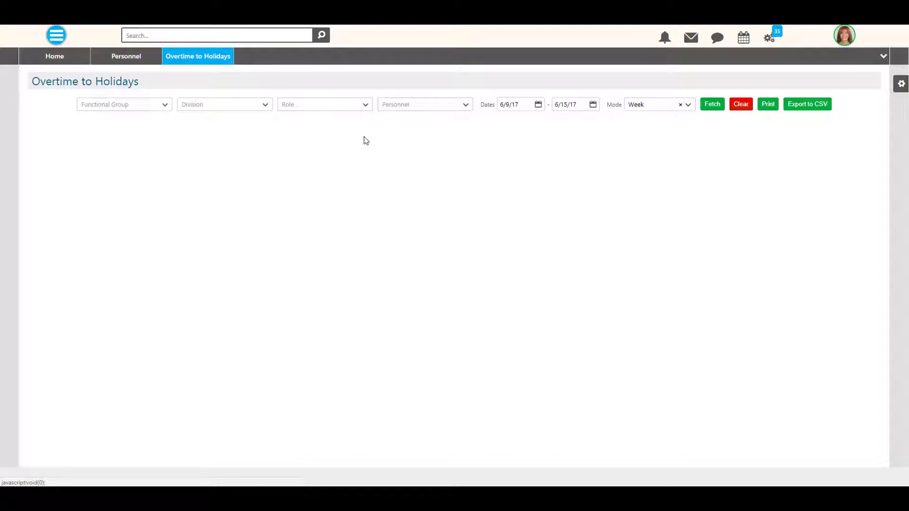
pyautogui.click(165, 105)
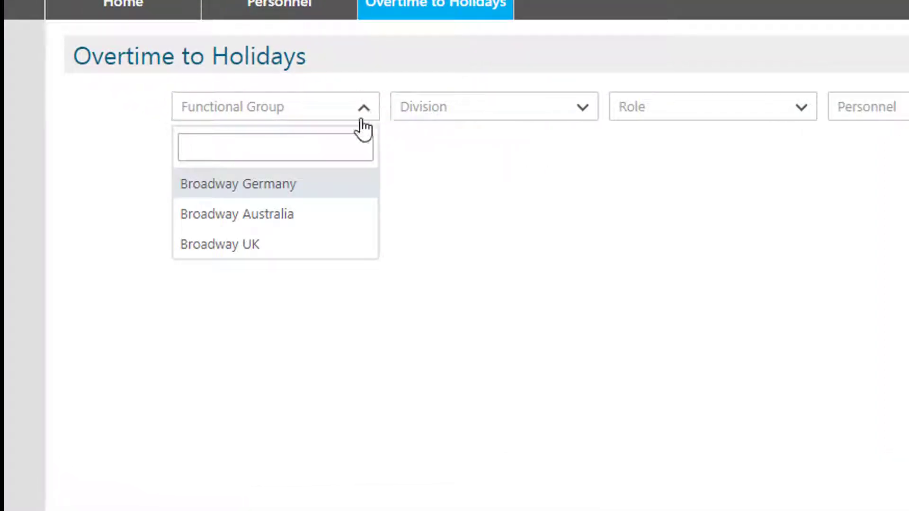
pyautogui.click(137, 140)
pyautogui.click(539, 117)
pyautogui.click(544, 262)
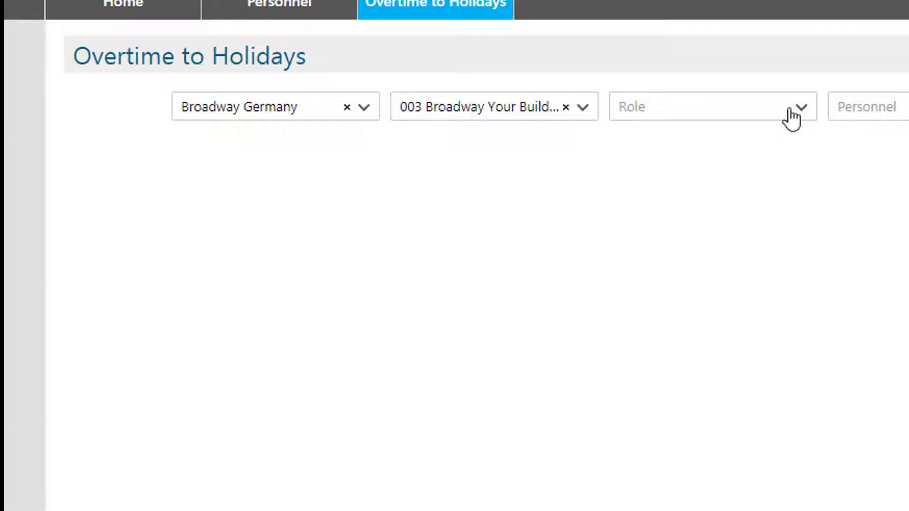
pyautogui.click(789, 113)
pyautogui.click(901, 103)
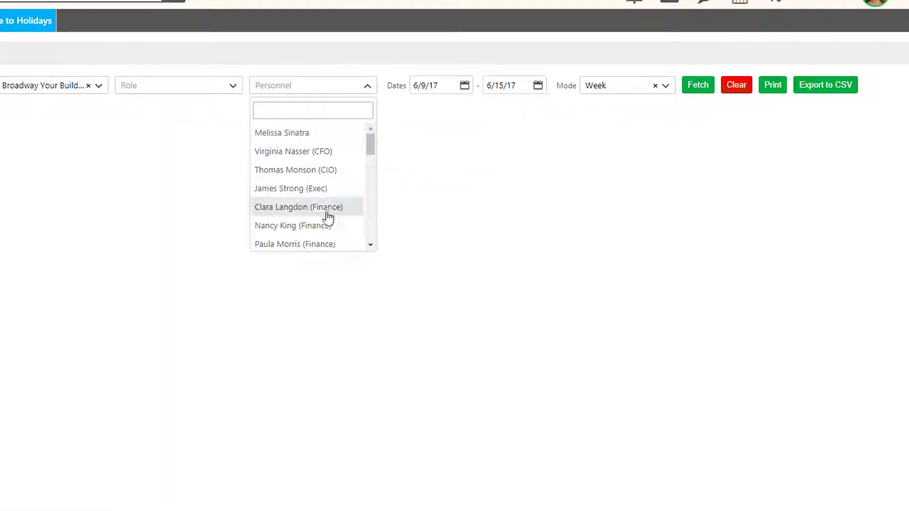
# Step: Set the overtime report's date range from 4/1/2017 to 6/30/2017
pyautogui.click(436, 88)
pyautogui.click(464, 85)
pyautogui.click(422, 110)
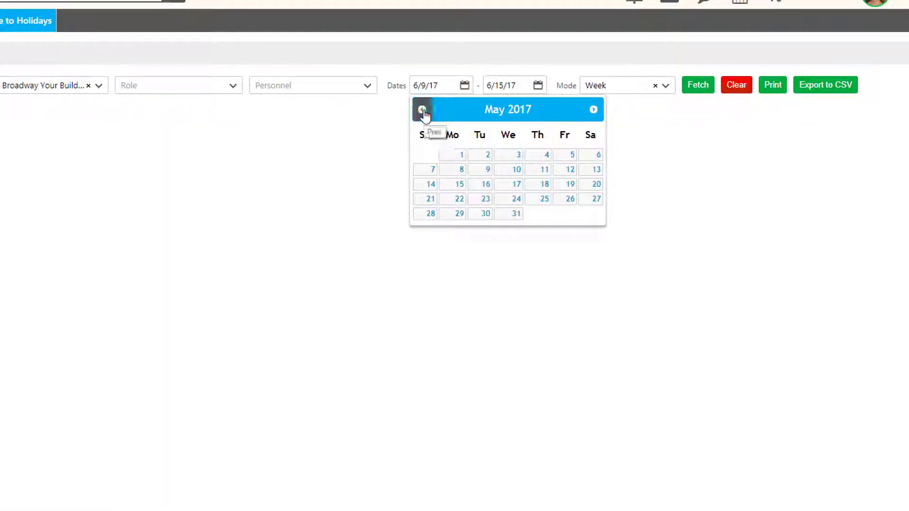
pyautogui.click(422, 110)
pyautogui.click(584, 158)
pyautogui.click(539, 88)
pyautogui.click(649, 216)
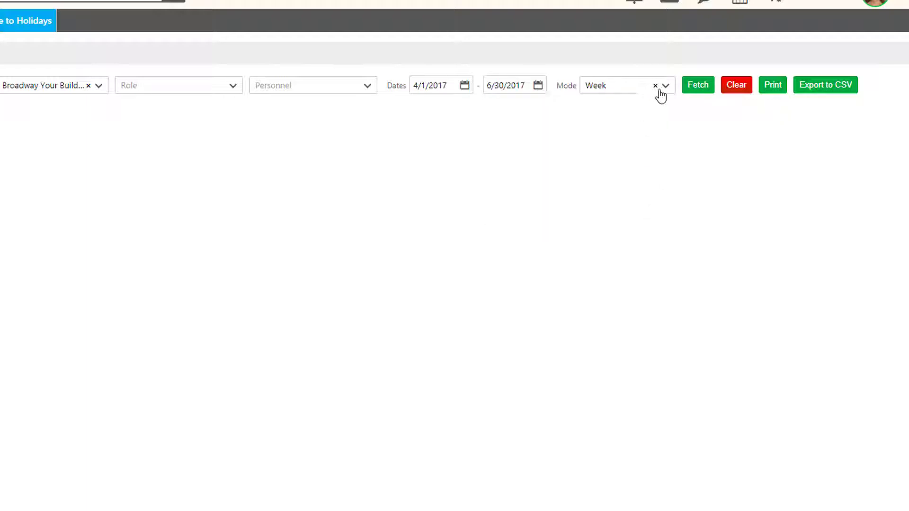
# Step: Fetch the overtime report in Week mode, and close the report and the Personnel list
pyautogui.click(661, 93)
pyautogui.click(644, 111)
pyautogui.click(695, 86)
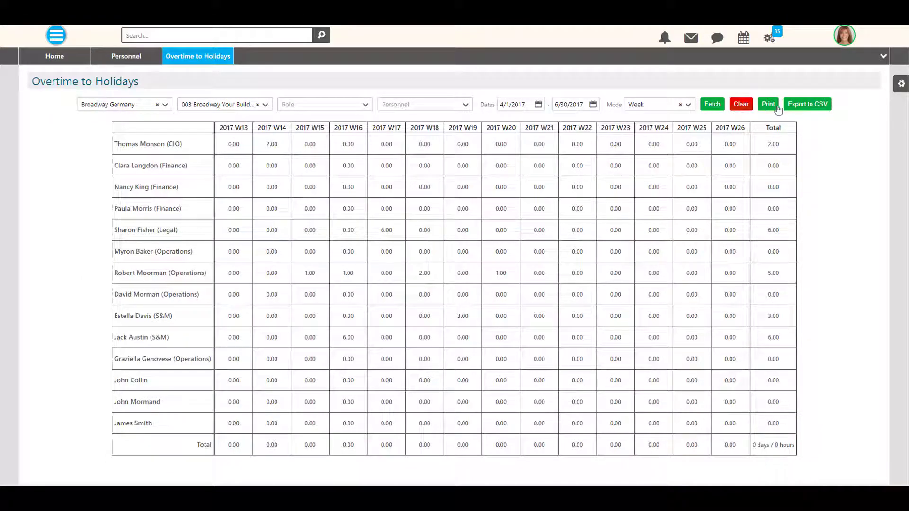
pyautogui.click(228, 53)
pyautogui.click(157, 55)
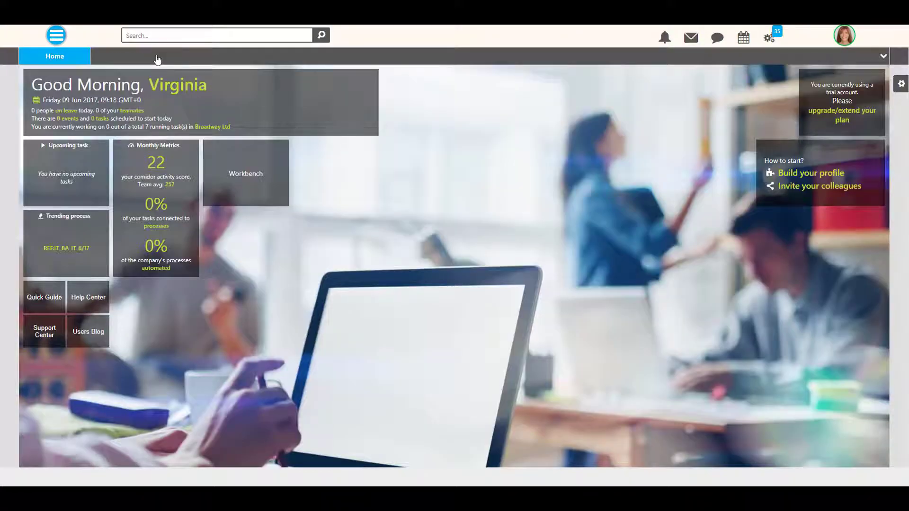
# Step: Open the Candidates list in Records Management and view its available list actions, such as Export and Print
pyautogui.click(56, 35)
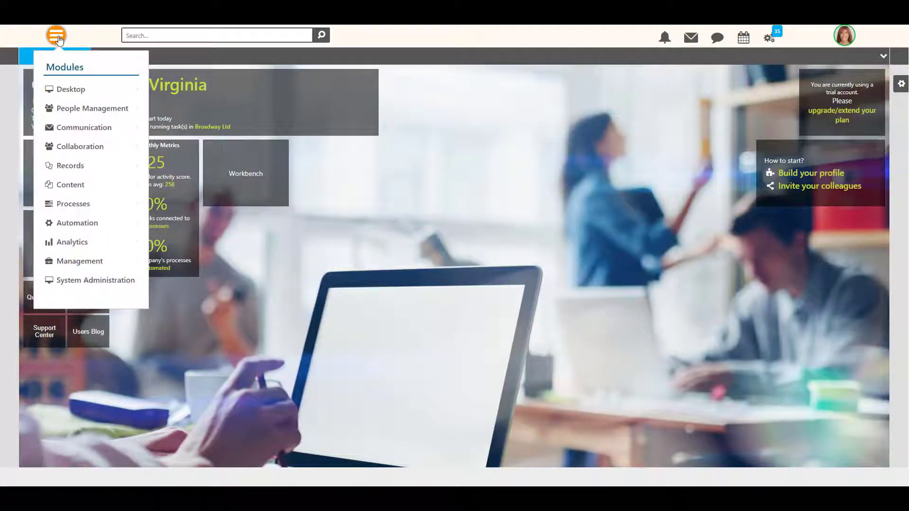
pyautogui.moveTo(69, 135)
pyautogui.moveTo(65, 168)
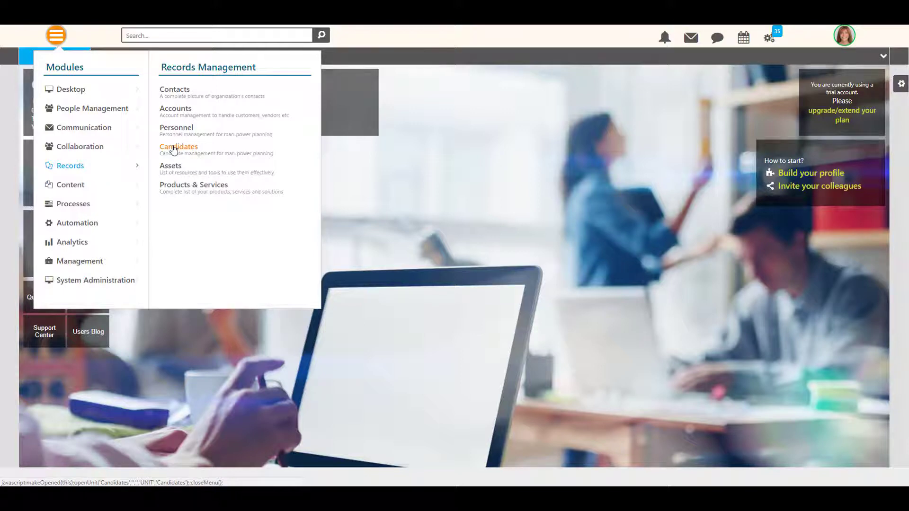
pyautogui.click(173, 147)
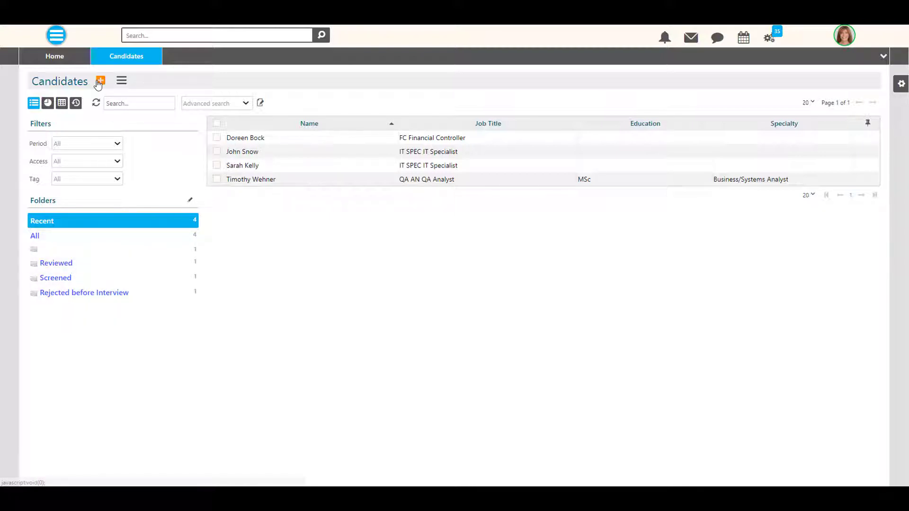
pyautogui.click(121, 81)
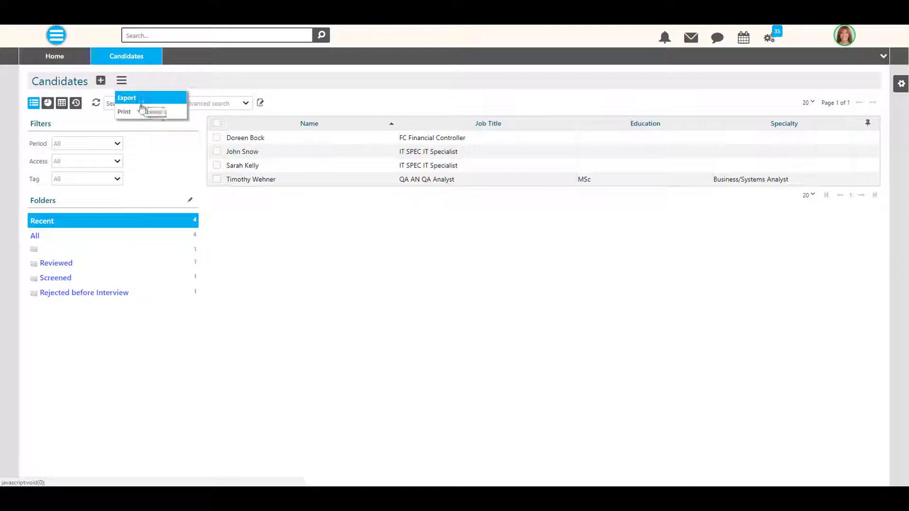
# Step: Open a blank new candidate form, review its basic, contact and address fields, cancel it and close the Candidates list
pyautogui.click(102, 83)
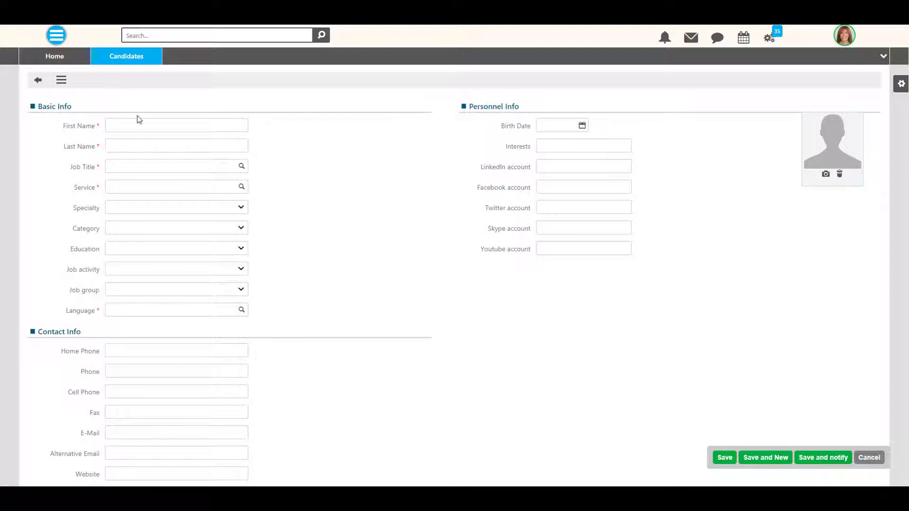
pyautogui.scroll(-3, 200, 293)
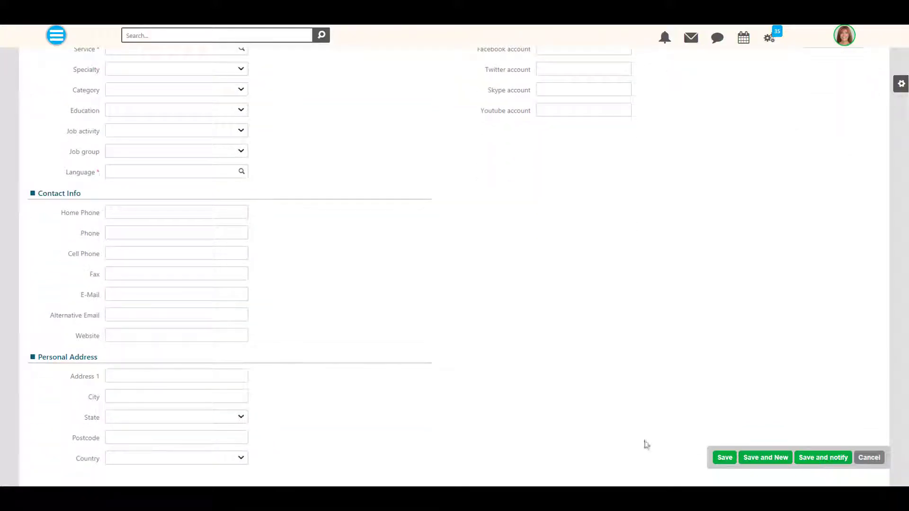
pyautogui.click(869, 457)
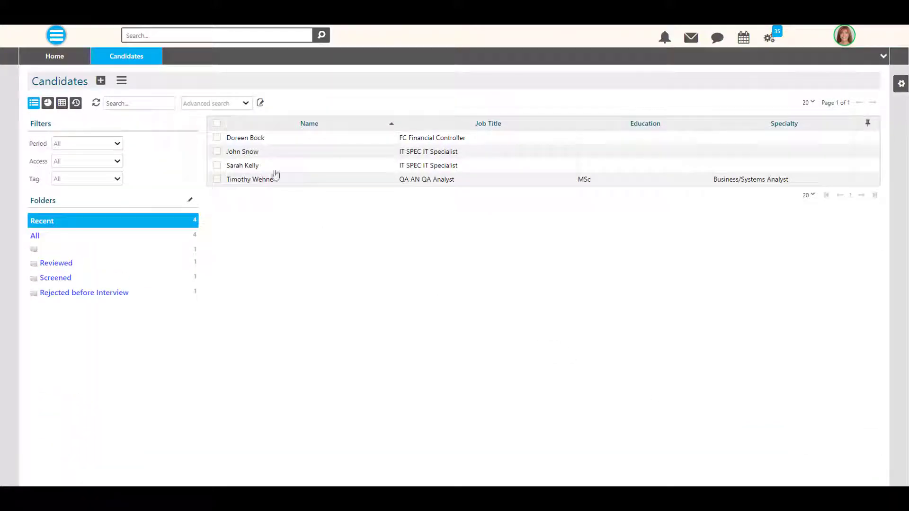
pyautogui.click(157, 56)
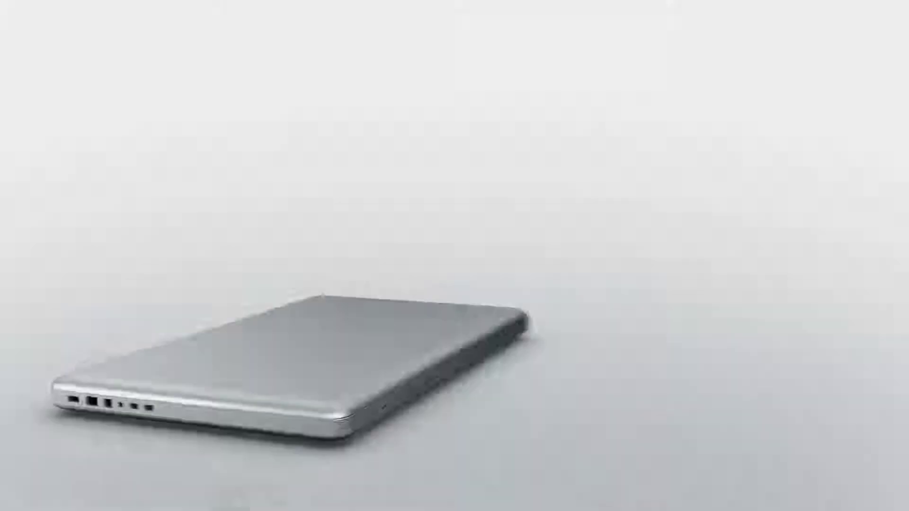